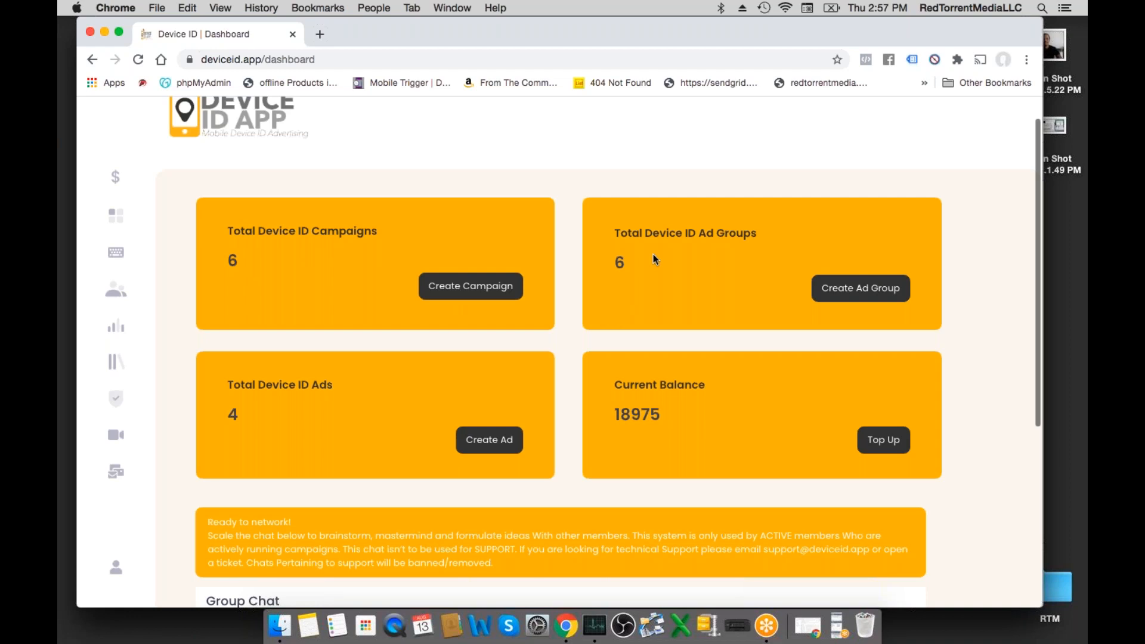
- Review the dashboard's campaign, ad group, ad and balance cards and the group chat
{"action": "scroll", "coordinate": [653, 256], "scroll_direction": "down", "scroll_amount": 1}
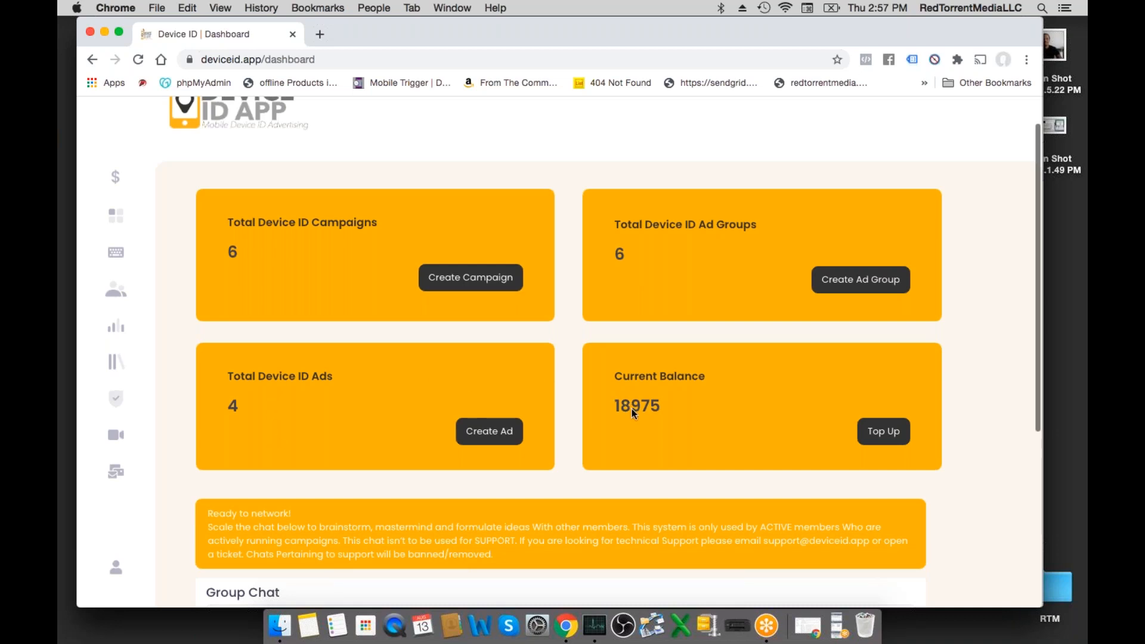
{"action": "scroll", "coordinate": [632, 409], "scroll_direction": "down", "scroll_amount": 5}
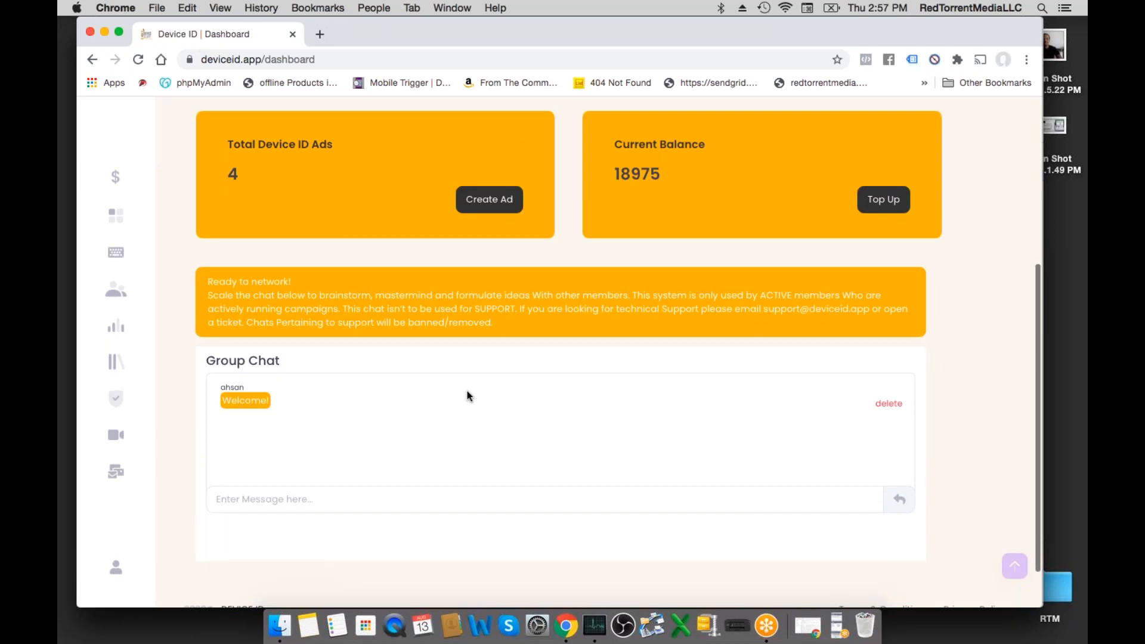
{"action": "scroll", "coordinate": [467, 391], "scroll_direction": "up", "scroll_amount": 2}
{"action": "scroll", "coordinate": [467, 380], "scroll_direction": "up", "scroll_amount": 1}
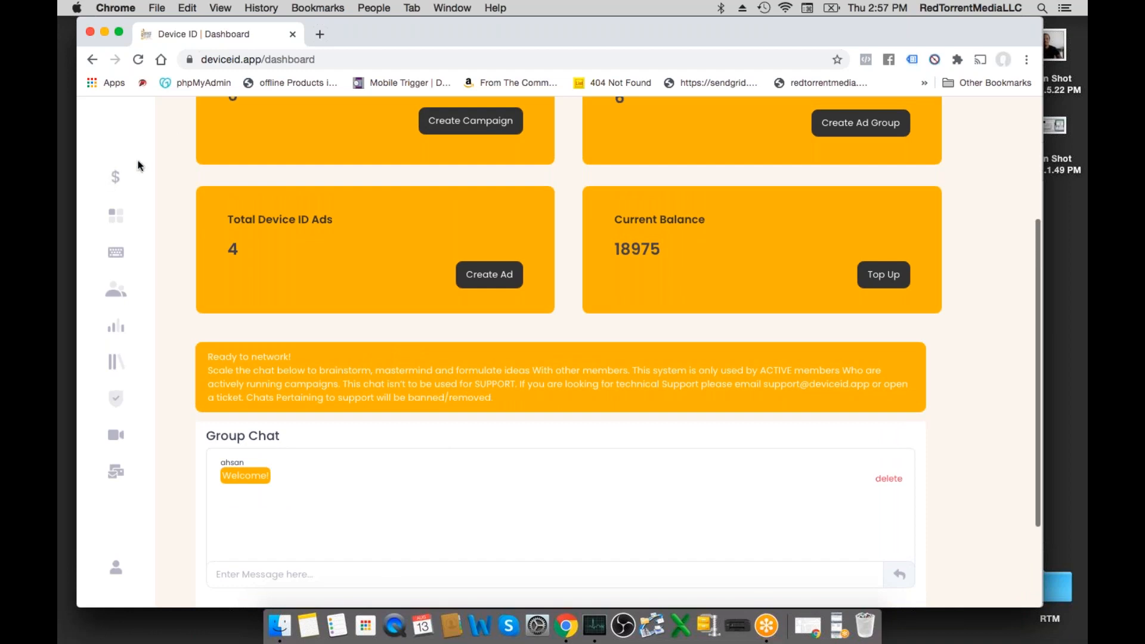
- Open the Top Up page in a slightly wider browser window and review the account funding form
{"action": "left_click", "coordinate": [117, 178]}
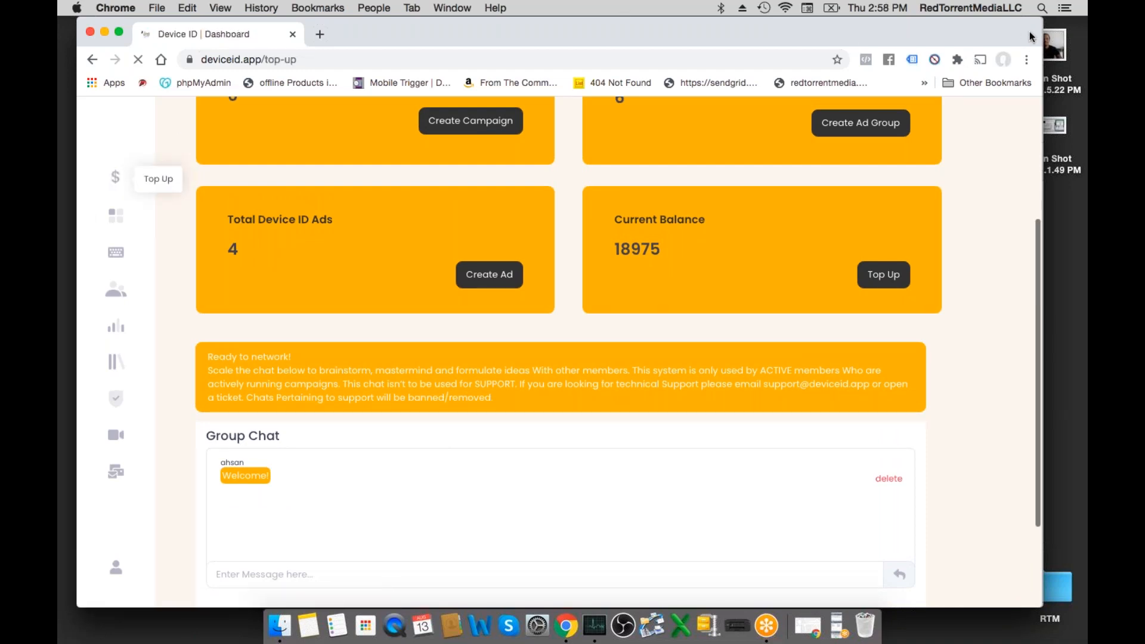
{"action": "left_click_drag", "start_coordinate": [1041, 32], "coordinate": [1058, 32]}
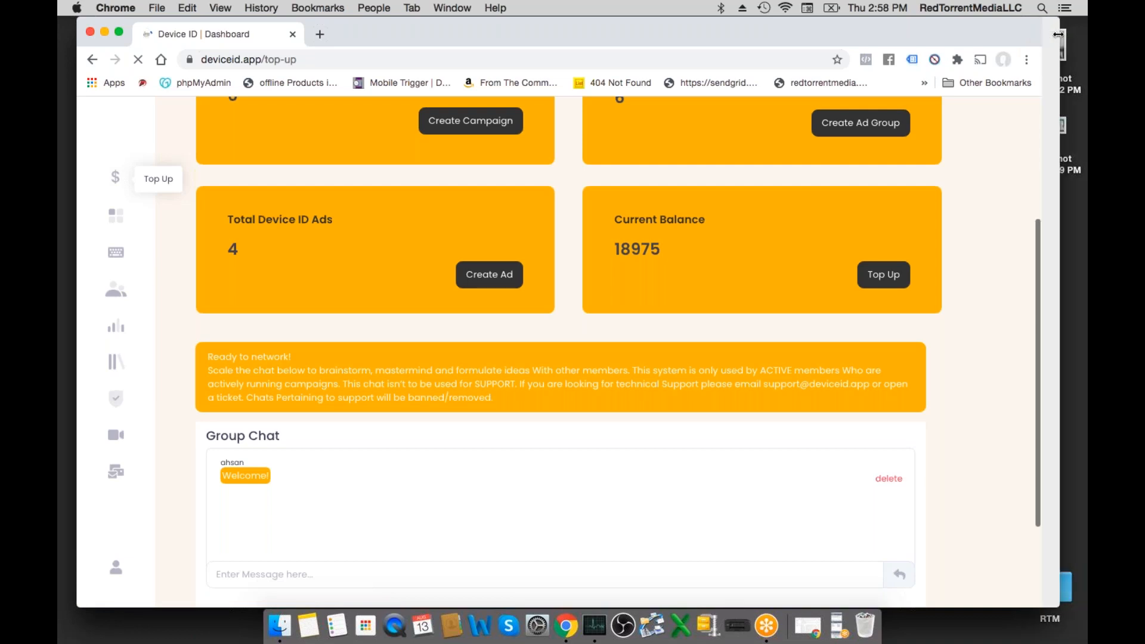
{"action": "scroll", "coordinate": [657, 157], "scroll_direction": "down", "scroll_amount": 1}
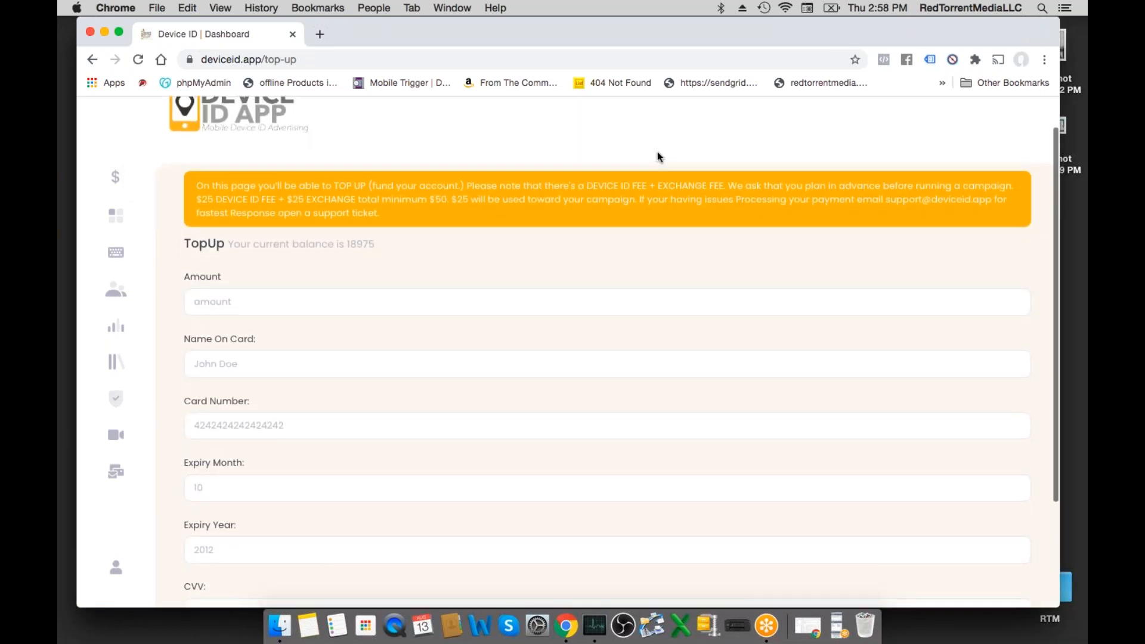
{"action": "scroll", "coordinate": [658, 157], "scroll_direction": "down", "scroll_amount": 3}
{"action": "scroll", "coordinate": [658, 156], "scroll_direction": "up", "scroll_amount": 4}
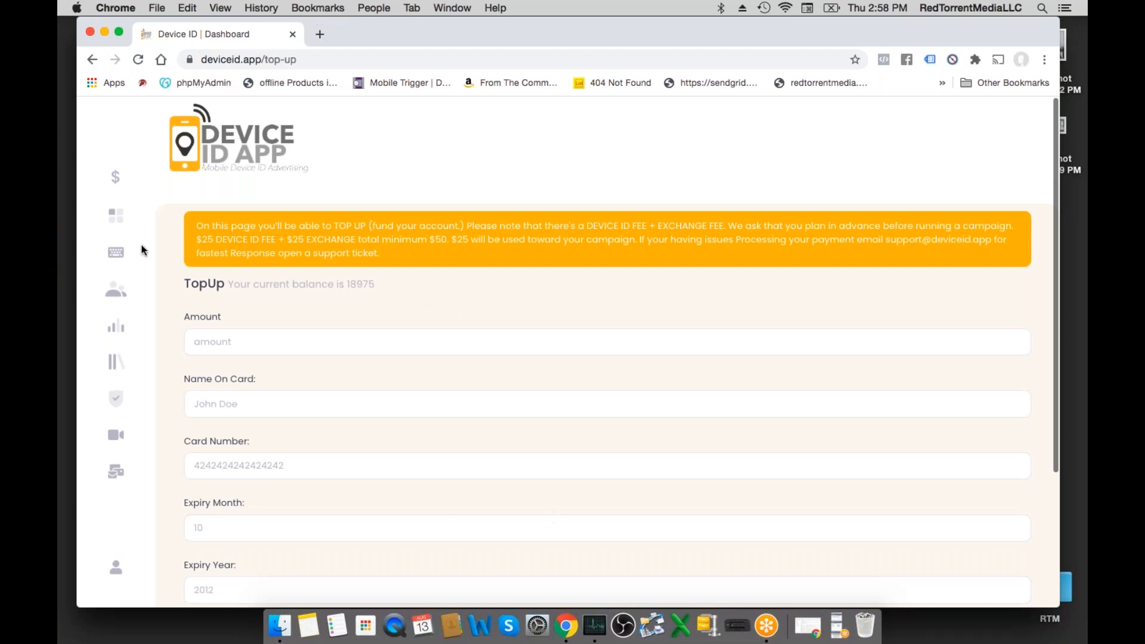
- Start a new campaign from the campaigns page and name it "yes"
{"action": "left_click", "coordinate": [113, 217]}
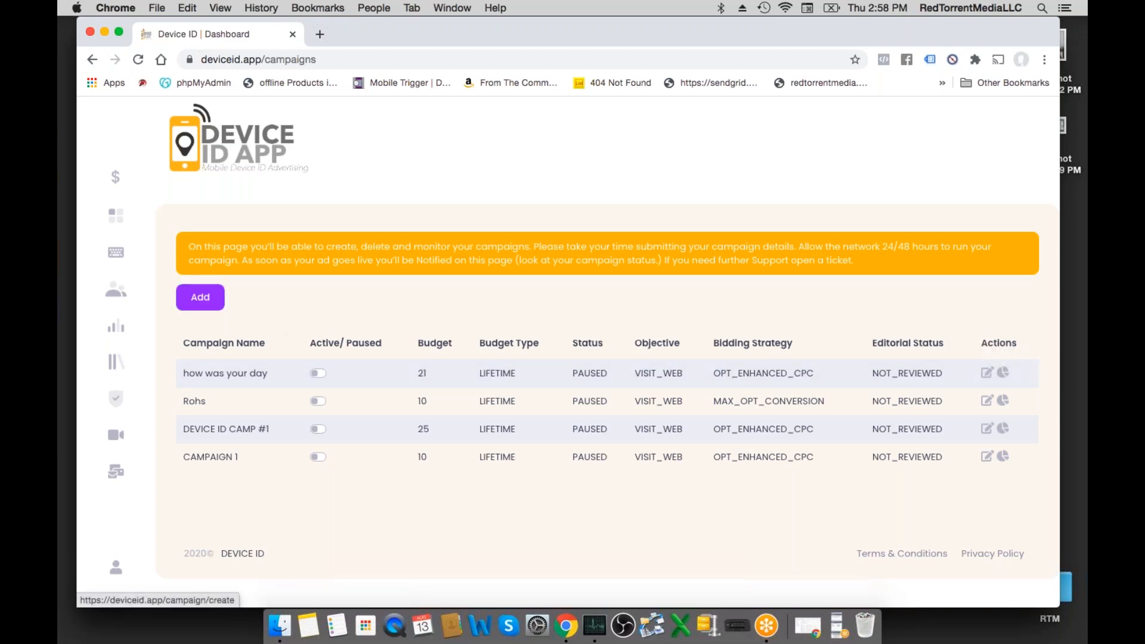
{"action": "left_click", "coordinate": [201, 297]}
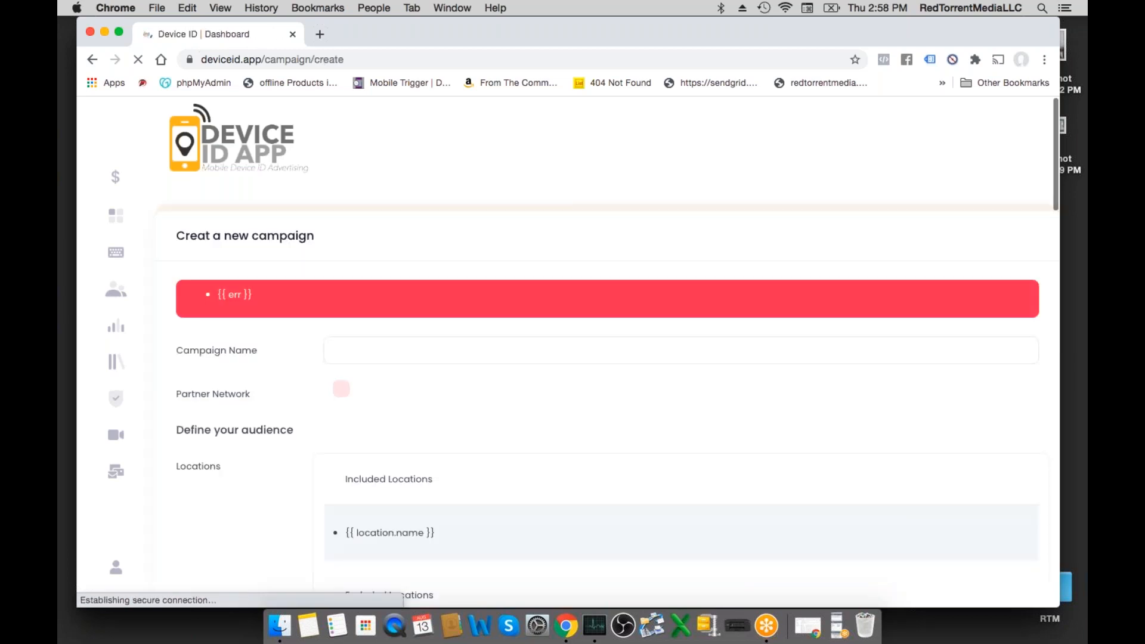
{"action": "scroll", "coordinate": [525, 308], "scroll_direction": "down", "scroll_amount": 1}
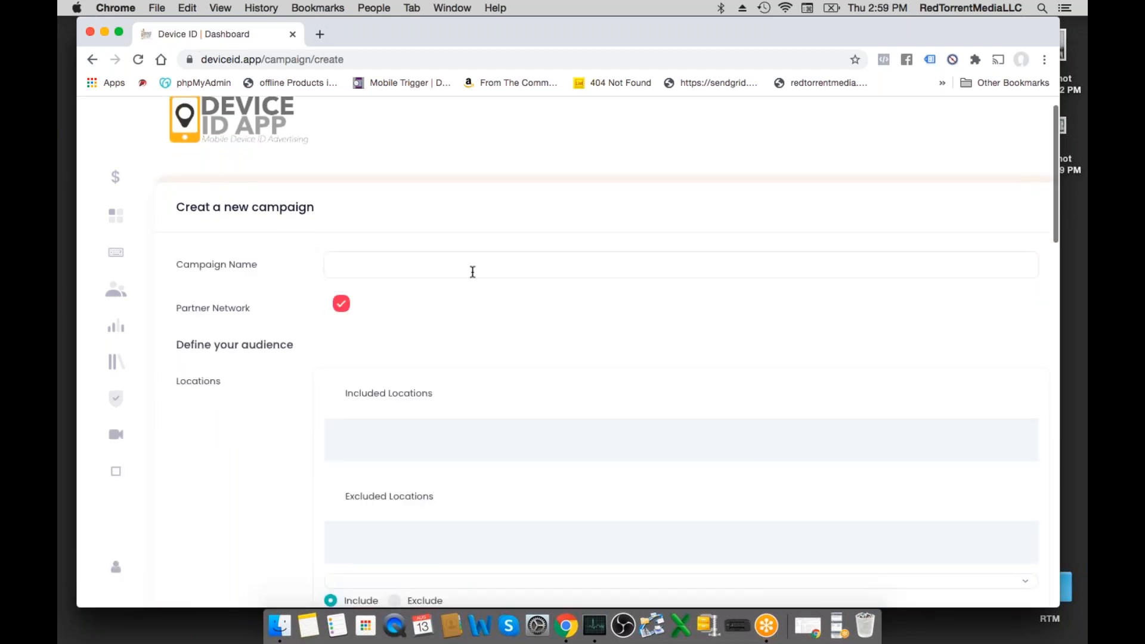
{"action": "left_click", "coordinate": [473, 272]}
{"action": "type", "text": "yes"}
- Find "tampa" in the campaign's locations and add DMA Tampa-St. Petersburg as an included location
{"action": "scroll", "coordinate": [319, 265], "scroll_direction": "down", "scroll_amount": 2}
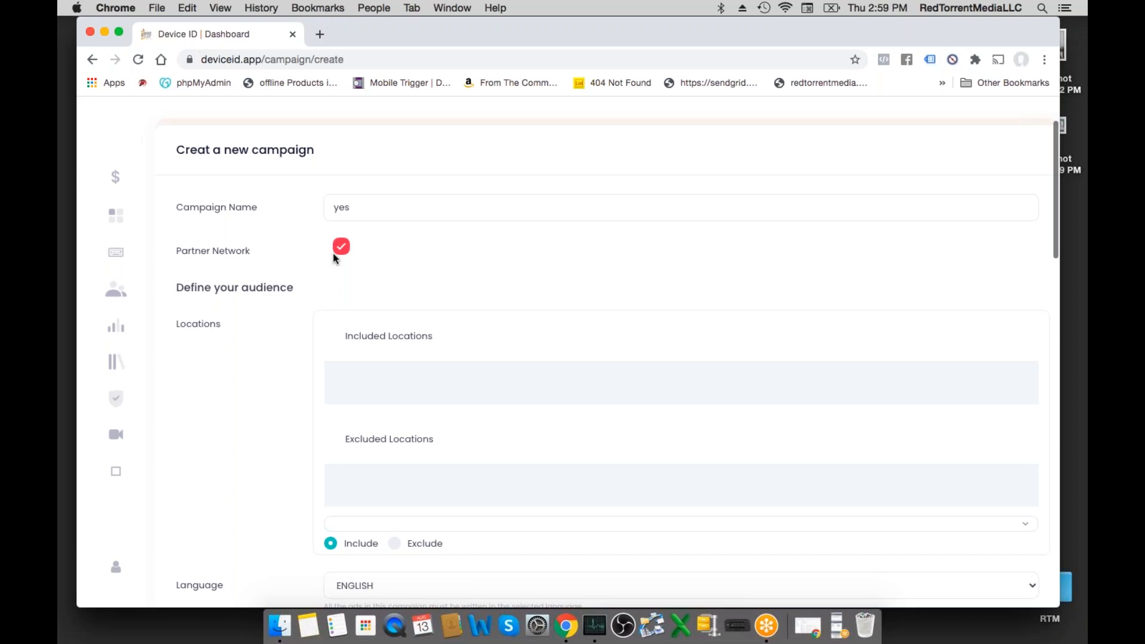
{"action": "scroll", "coordinate": [286, 337], "scroll_direction": "down", "scroll_amount": 2}
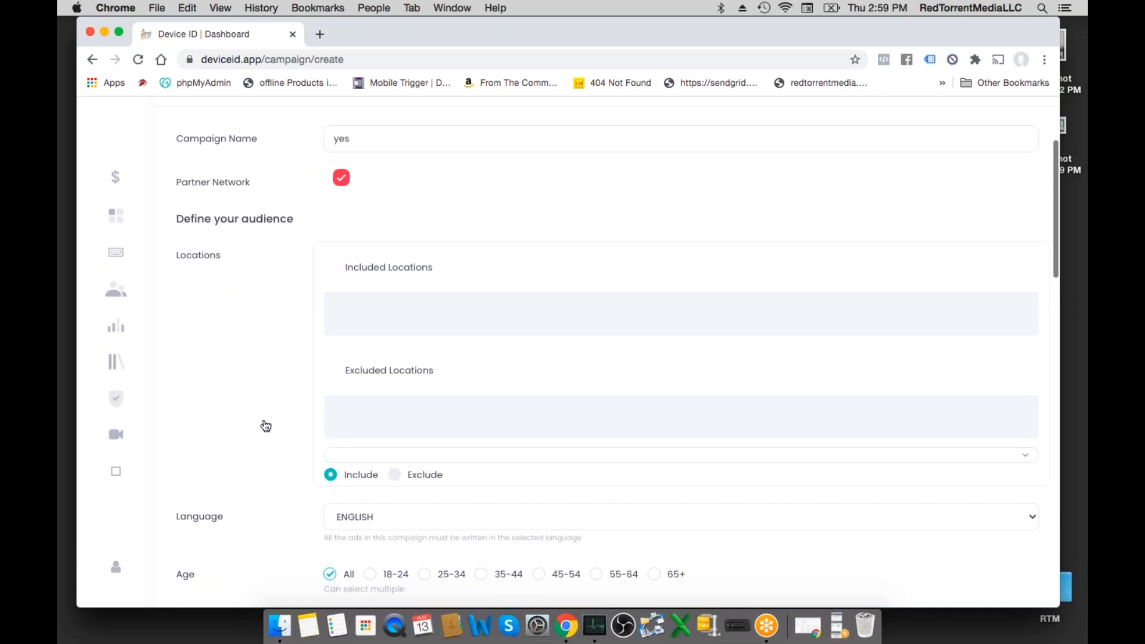
{"action": "left_click", "coordinate": [365, 455]}
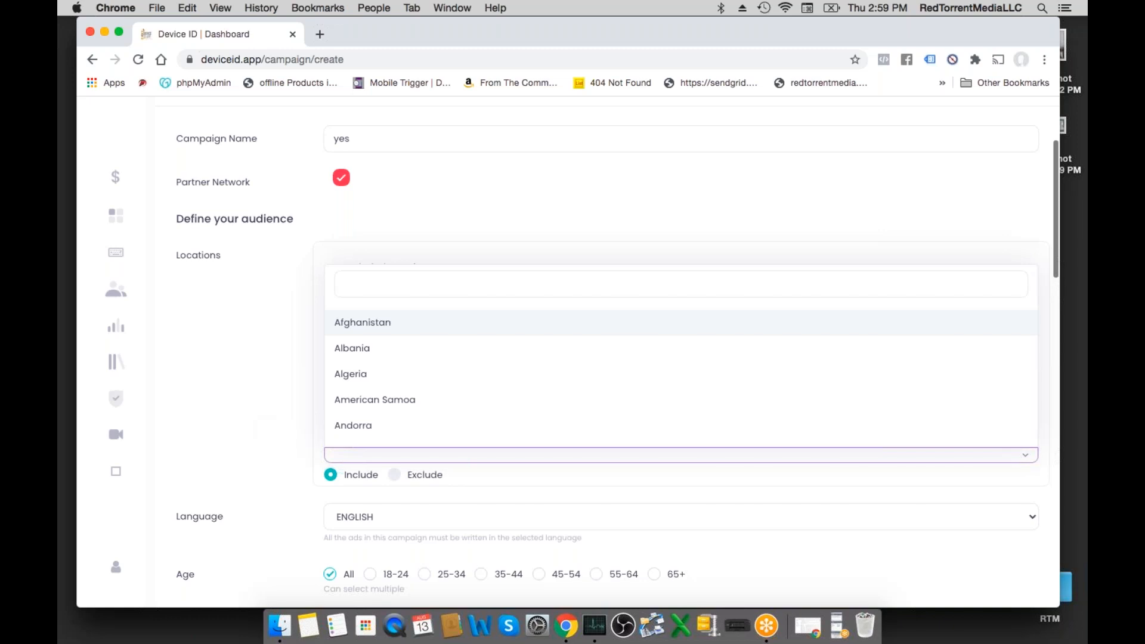
{"action": "type", "text": "tampa"}
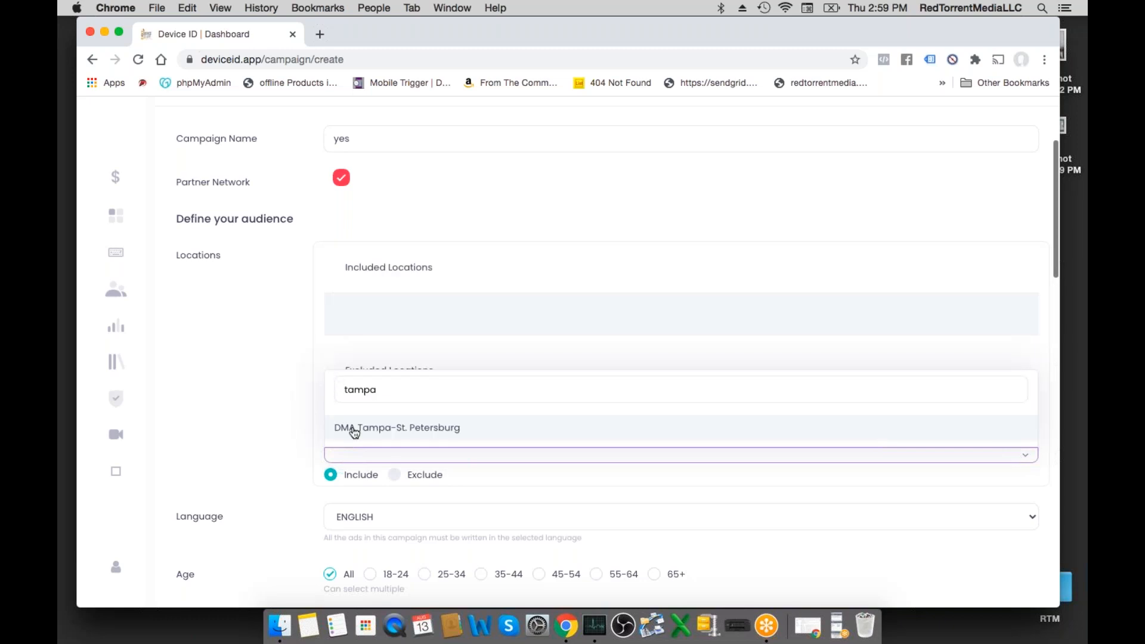
{"action": "left_click", "coordinate": [354, 430]}
{"action": "scroll", "coordinate": [283, 418], "scroll_direction": "down", "scroll_amount": 2}
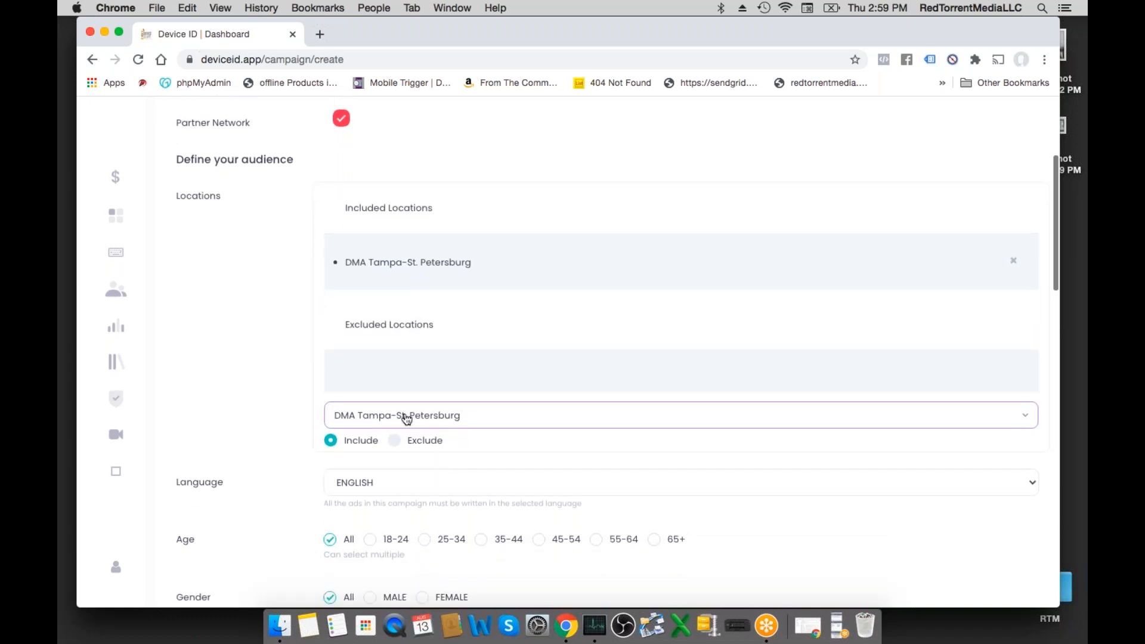
{"action": "scroll", "coordinate": [254, 420], "scroll_direction": "down", "scroll_amount": 1}
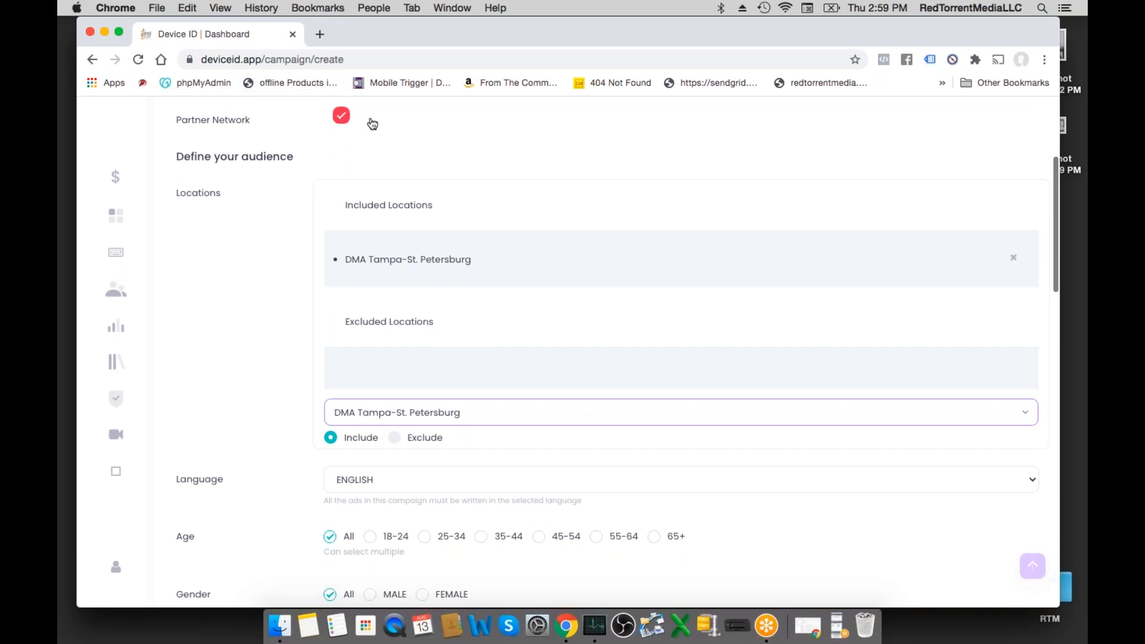
- Toggle the Partner Network option off and back on, and check the available campaign languages while keeping English
{"action": "left_click", "coordinate": [342, 117]}
{"action": "left_click", "coordinate": [341, 120]}
{"action": "scroll", "coordinate": [314, 162], "scroll_direction": "down", "scroll_amount": 2}
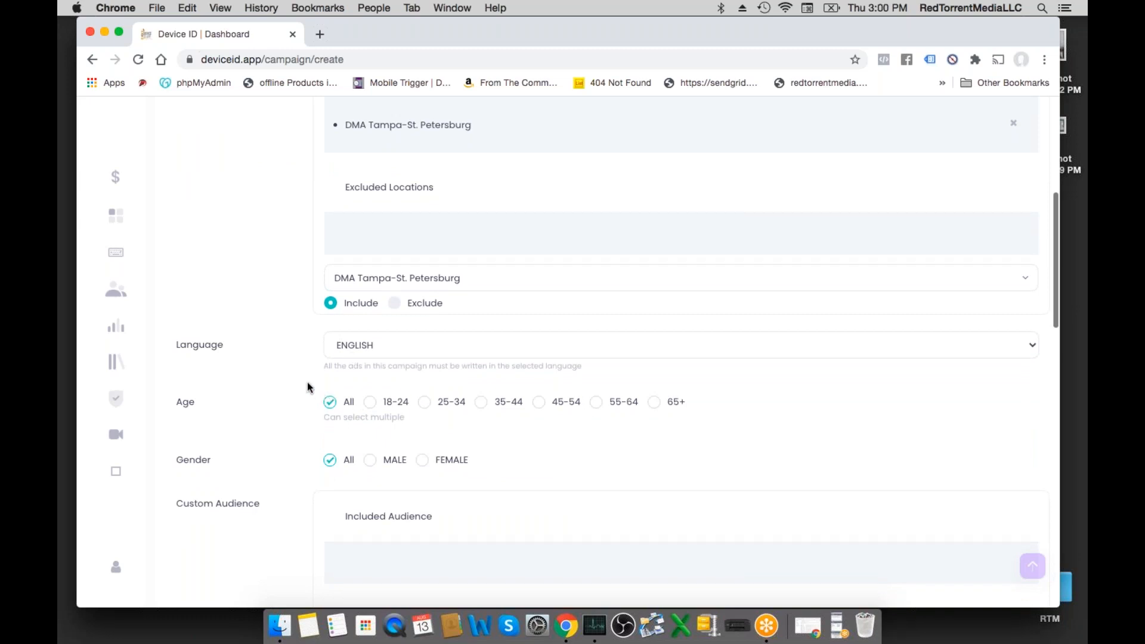
{"action": "left_click", "coordinate": [375, 353]}
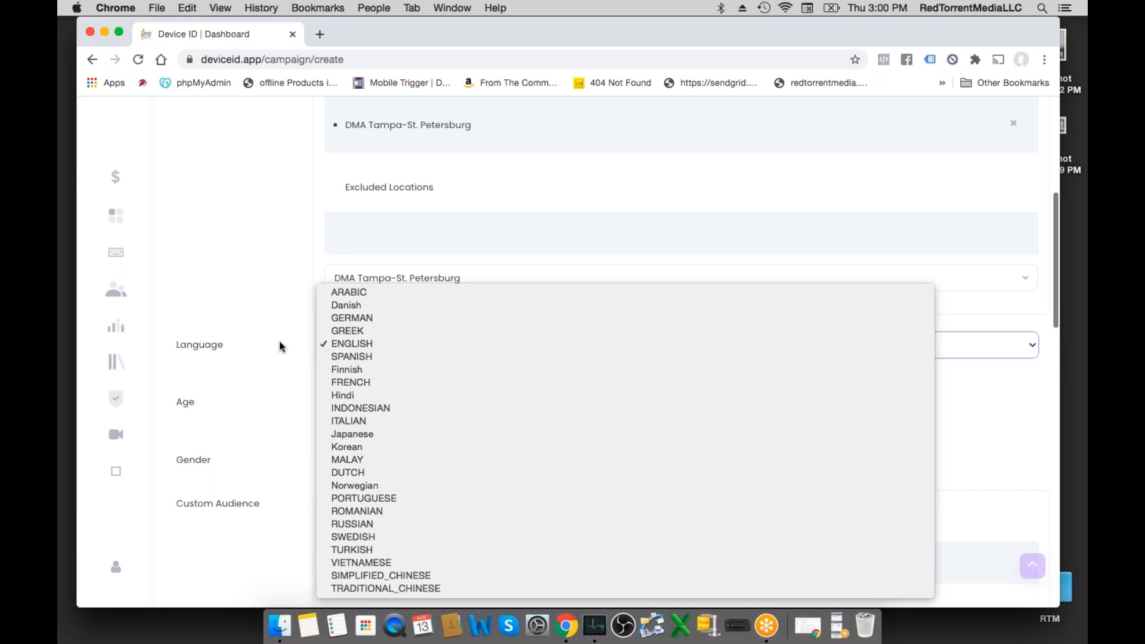
{"action": "left_click", "coordinate": [280, 346]}
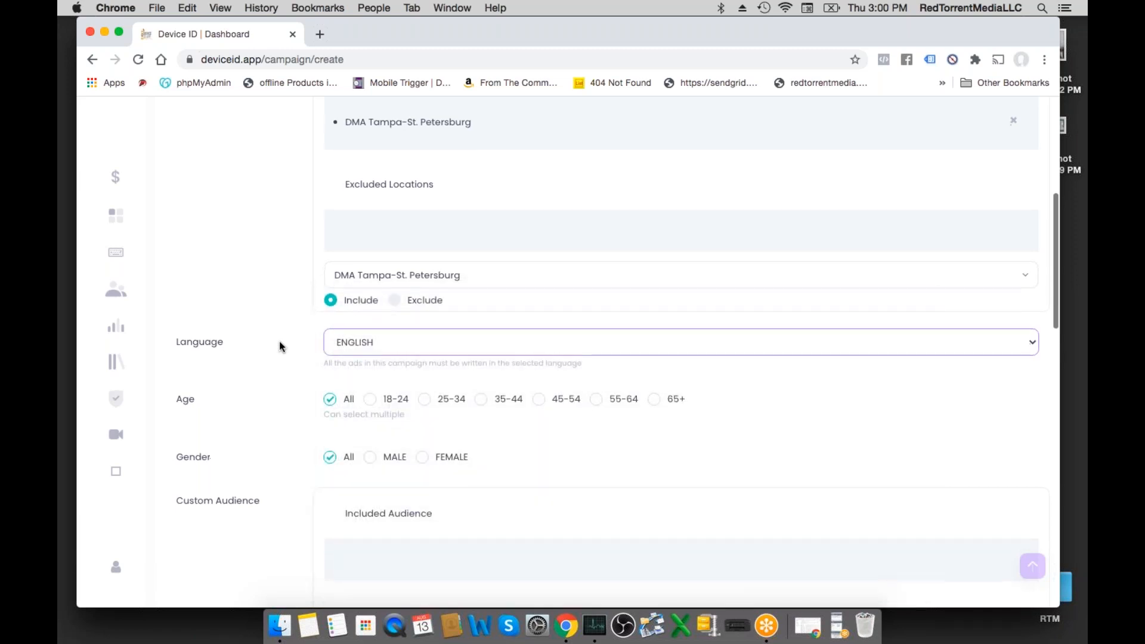
- Add the "mobiel ids" custom audience to the campaign's included audiences
{"action": "scroll", "coordinate": [281, 344], "scroll_direction": "down", "scroll_amount": 2}
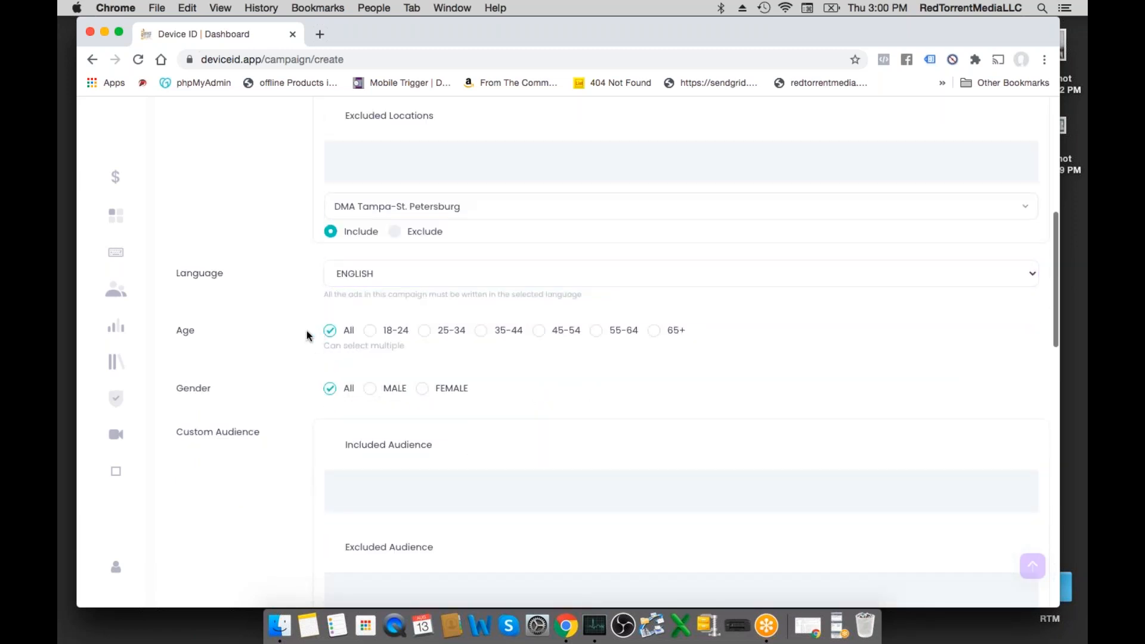
{"action": "scroll", "coordinate": [333, 343], "scroll_direction": "down", "scroll_amount": 2}
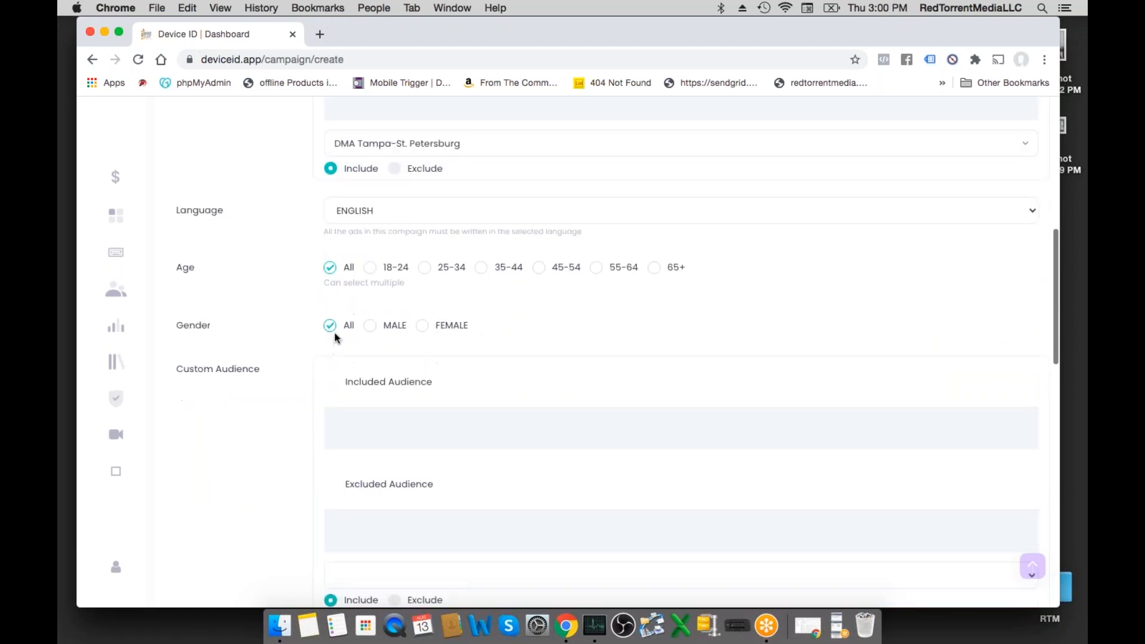
{"action": "scroll", "coordinate": [333, 340], "scroll_direction": "down", "scroll_amount": 5}
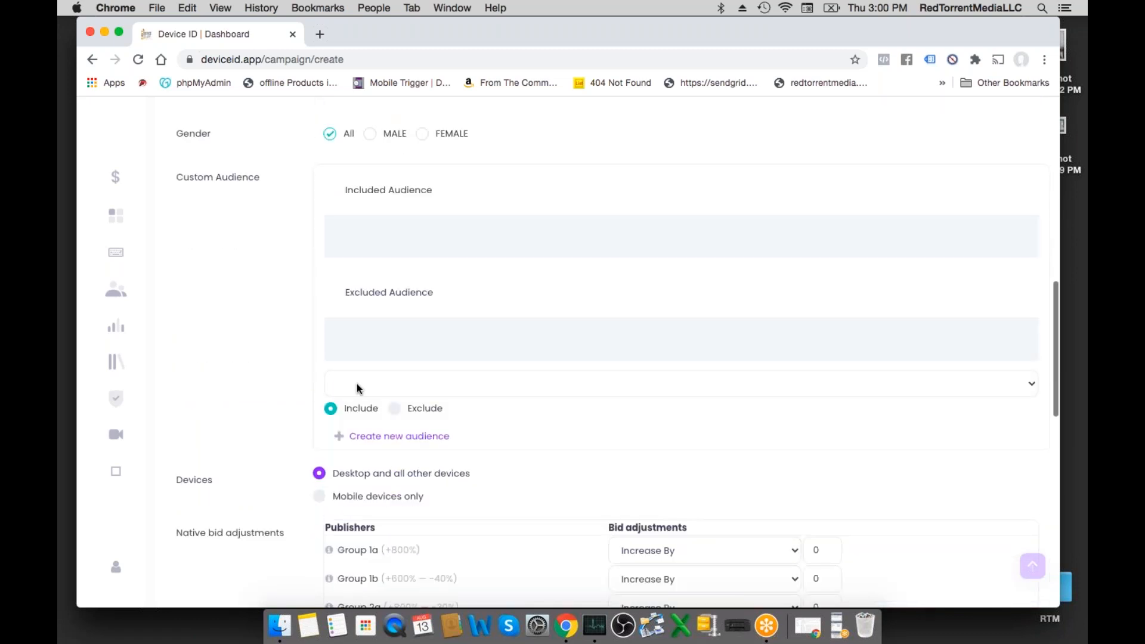
{"action": "left_click", "coordinate": [356, 383]}
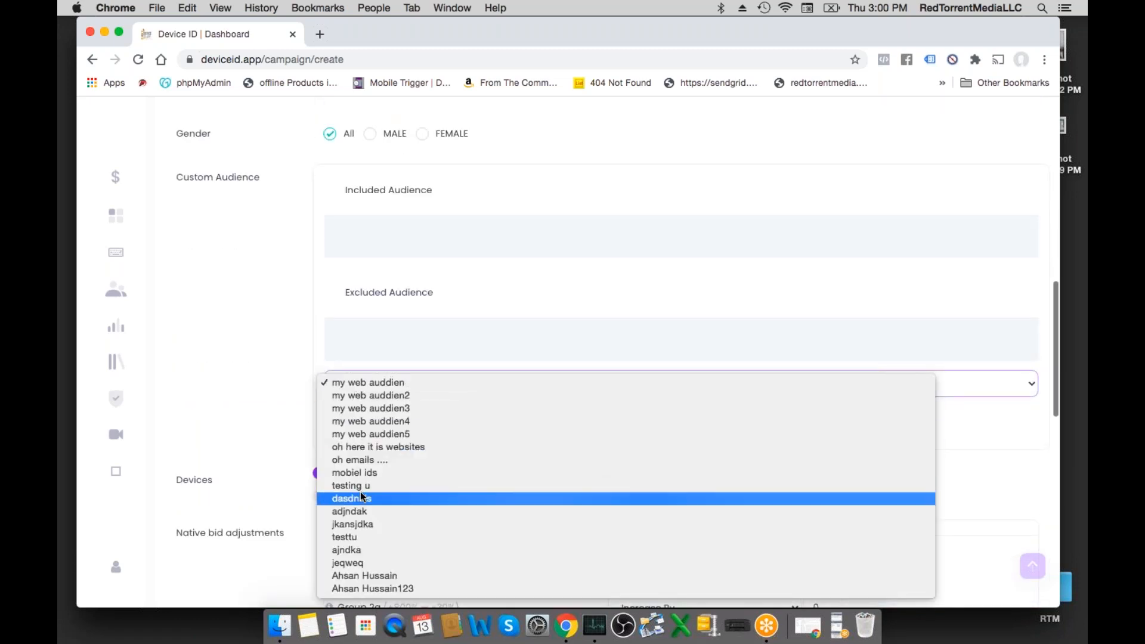
{"action": "left_click", "coordinate": [316, 453]}
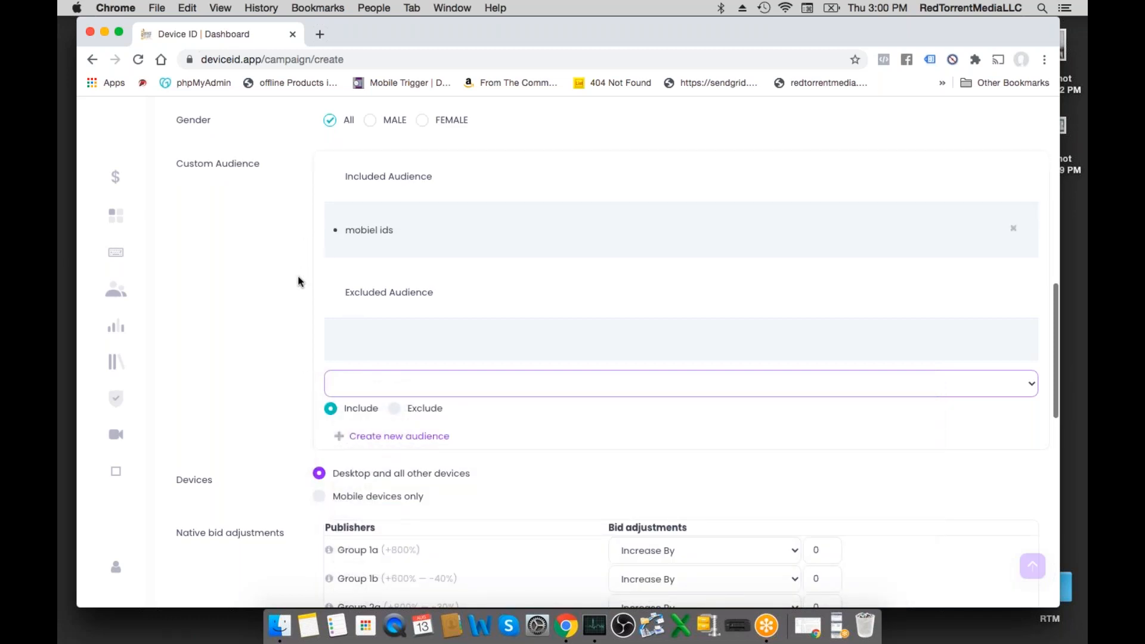
- Compare the device targeting options and restrict the campaign to mobile devices only
{"action": "scroll", "coordinate": [298, 282], "scroll_direction": "down", "scroll_amount": 3}
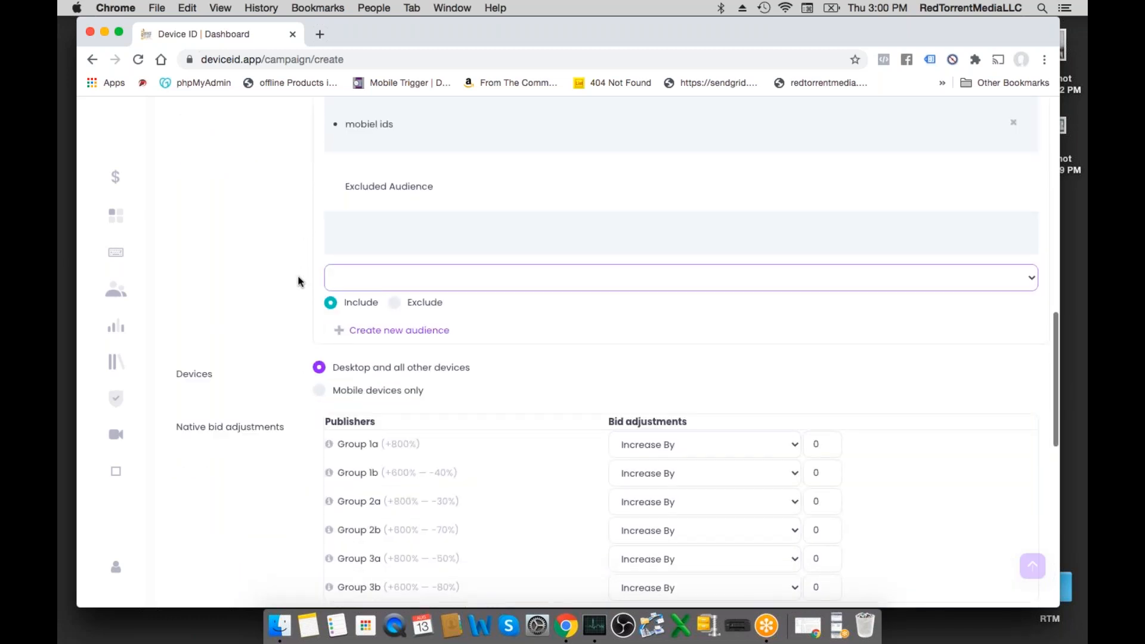
{"action": "scroll", "coordinate": [298, 280], "scroll_direction": "down", "scroll_amount": 1}
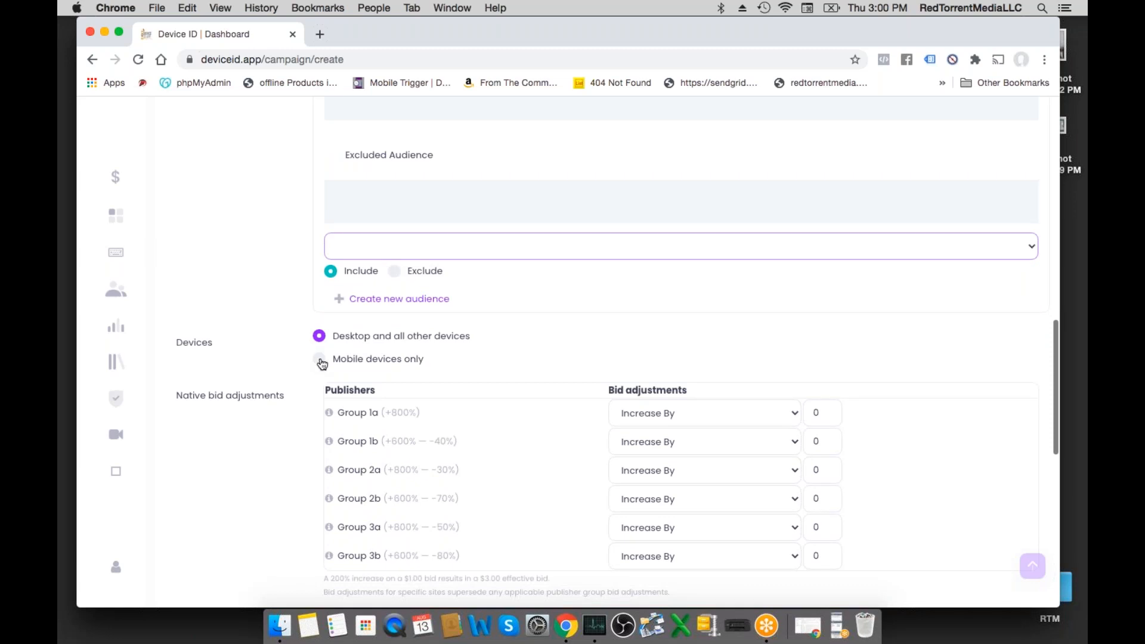
{"action": "left_click", "coordinate": [321, 361]}
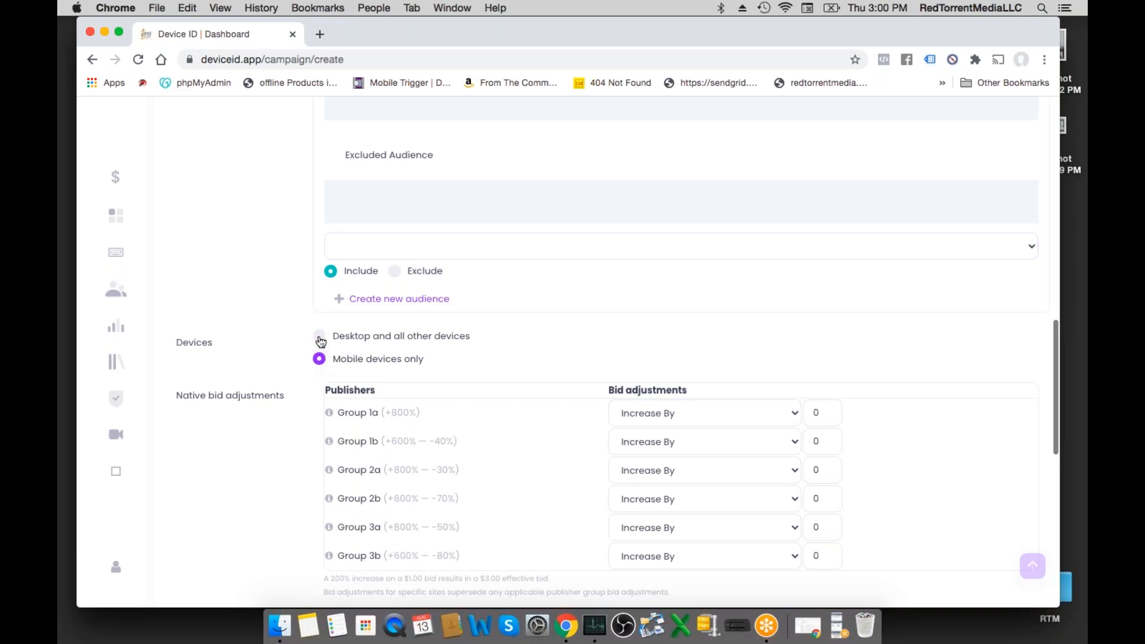
{"action": "left_click", "coordinate": [320, 338]}
{"action": "scroll", "coordinate": [271, 229], "scroll_direction": "up", "scroll_amount": 14}
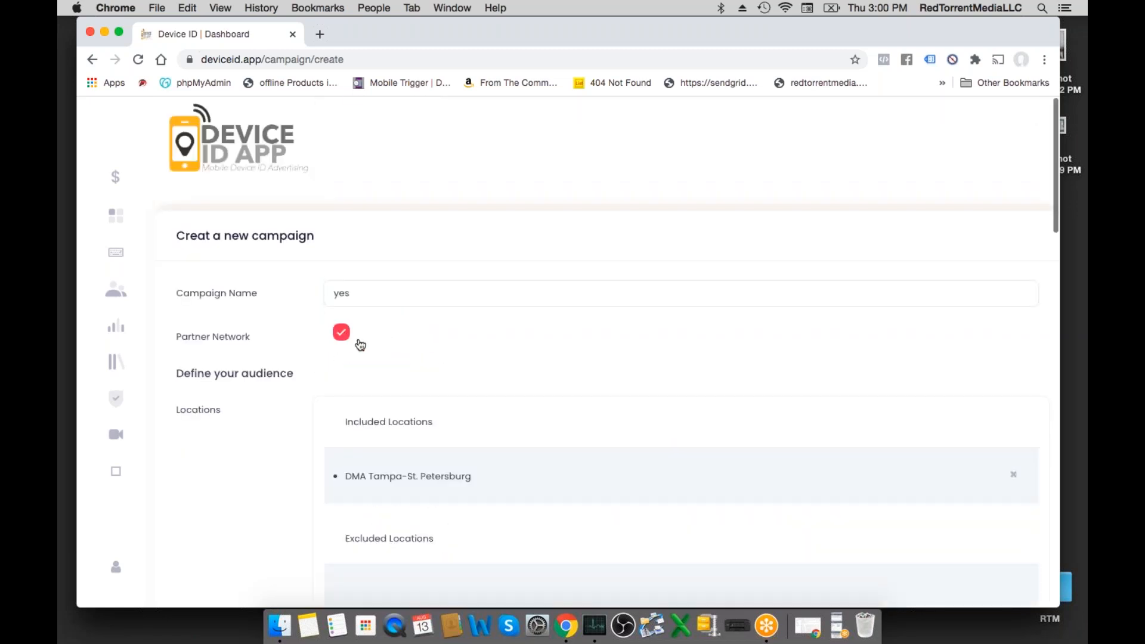
{"action": "scroll", "coordinate": [329, 346], "scroll_direction": "down", "scroll_amount": 1}
{"action": "scroll", "coordinate": [305, 355], "scroll_direction": "down", "scroll_amount": 14}
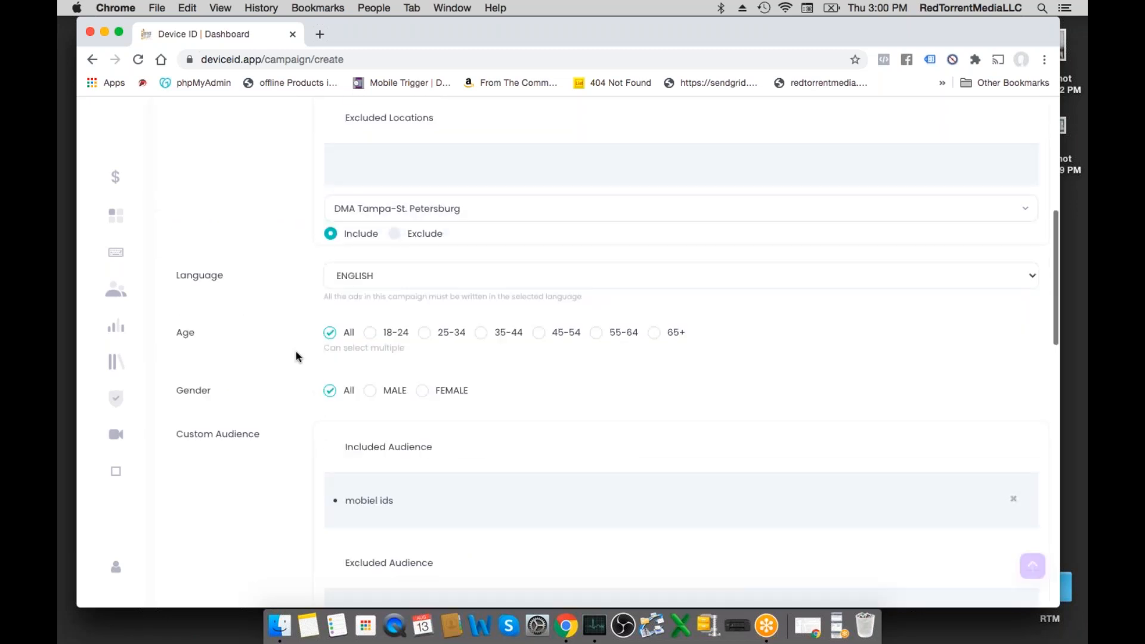
{"action": "left_click", "coordinate": [319, 331]}
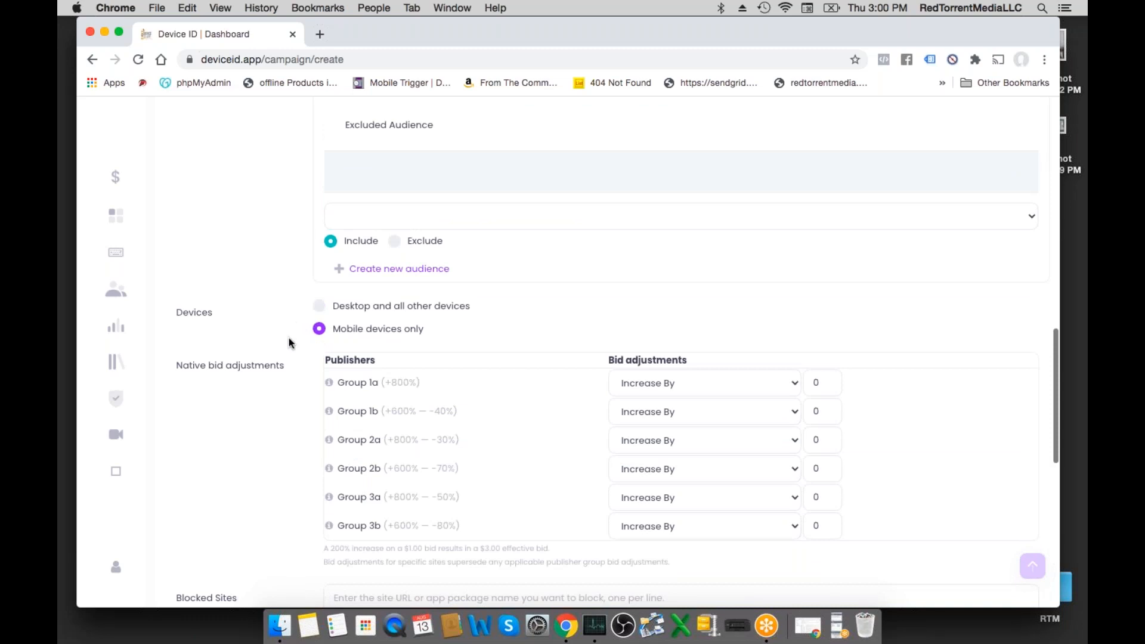
- Adjust the native bid increase value for the Group 1a publishers
{"action": "scroll", "coordinate": [269, 322], "scroll_direction": "down", "scroll_amount": 2}
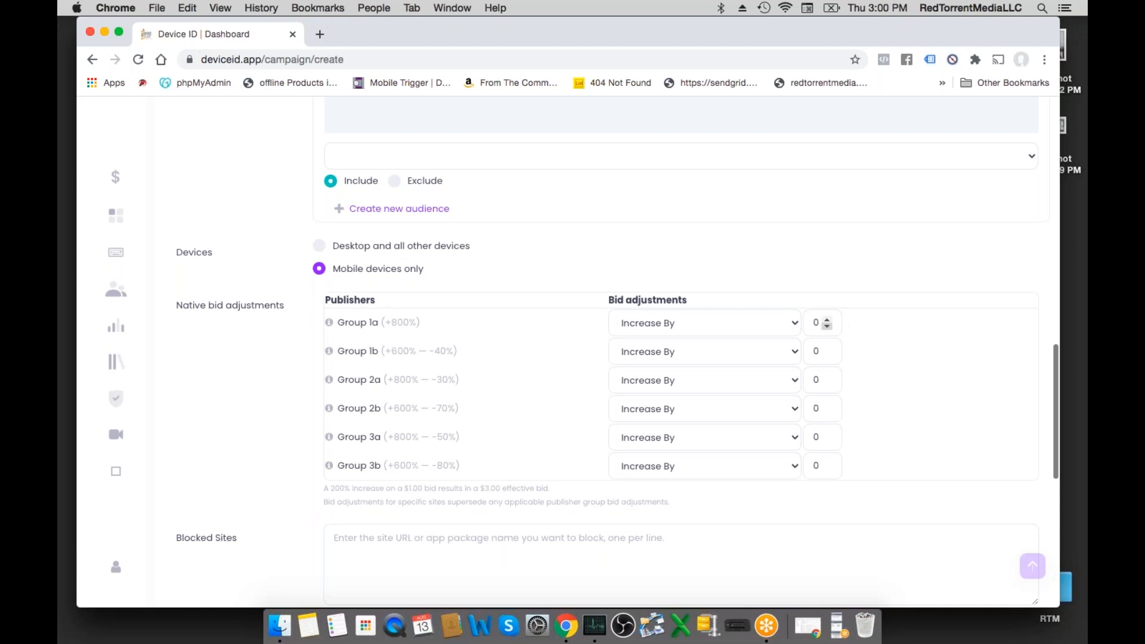
{"action": "left_click", "coordinate": [827, 323]}
{"action": "scroll", "coordinate": [218, 333], "scroll_direction": "down", "scroll_amount": 1}
{"action": "scroll", "coordinate": [218, 332], "scroll_direction": "down", "scroll_amount": 3}
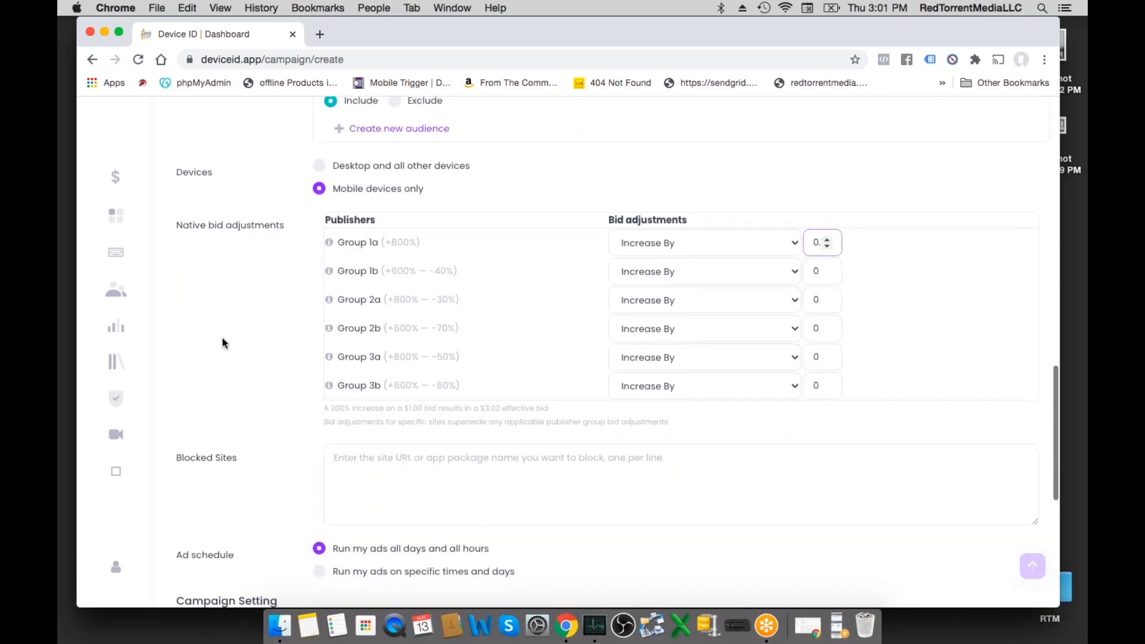
- Display the ad schedule for specific times and days, and return to running ads all days and all hours
{"action": "scroll", "coordinate": [222, 338], "scroll_direction": "down", "scroll_amount": 5}
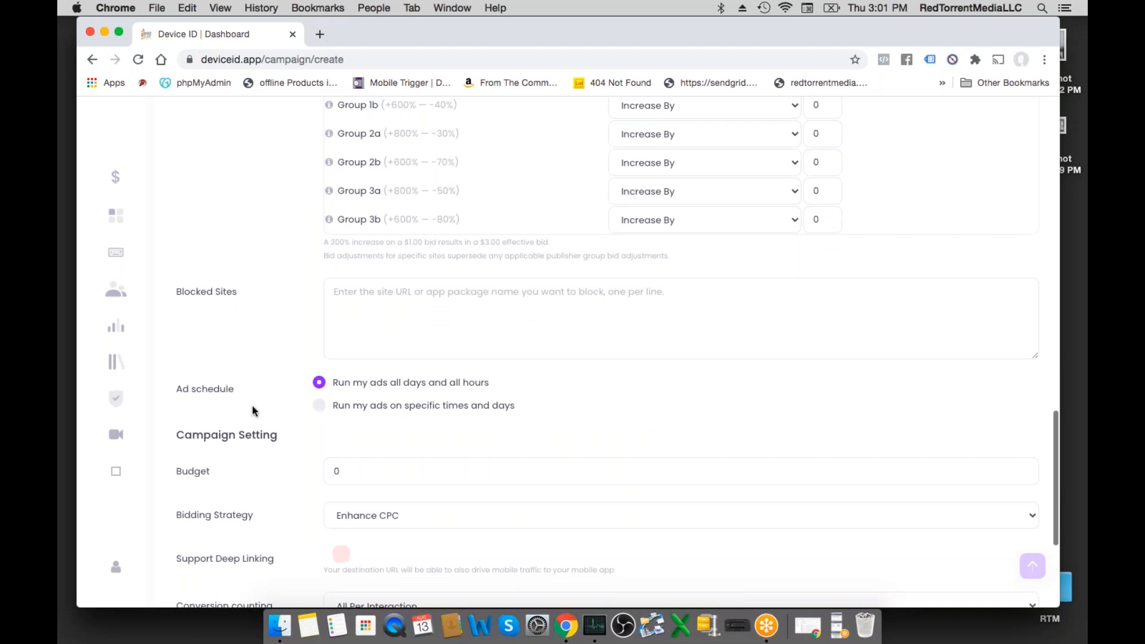
{"action": "left_click", "coordinate": [320, 407]}
{"action": "scroll", "coordinate": [321, 413], "scroll_direction": "down", "scroll_amount": 5}
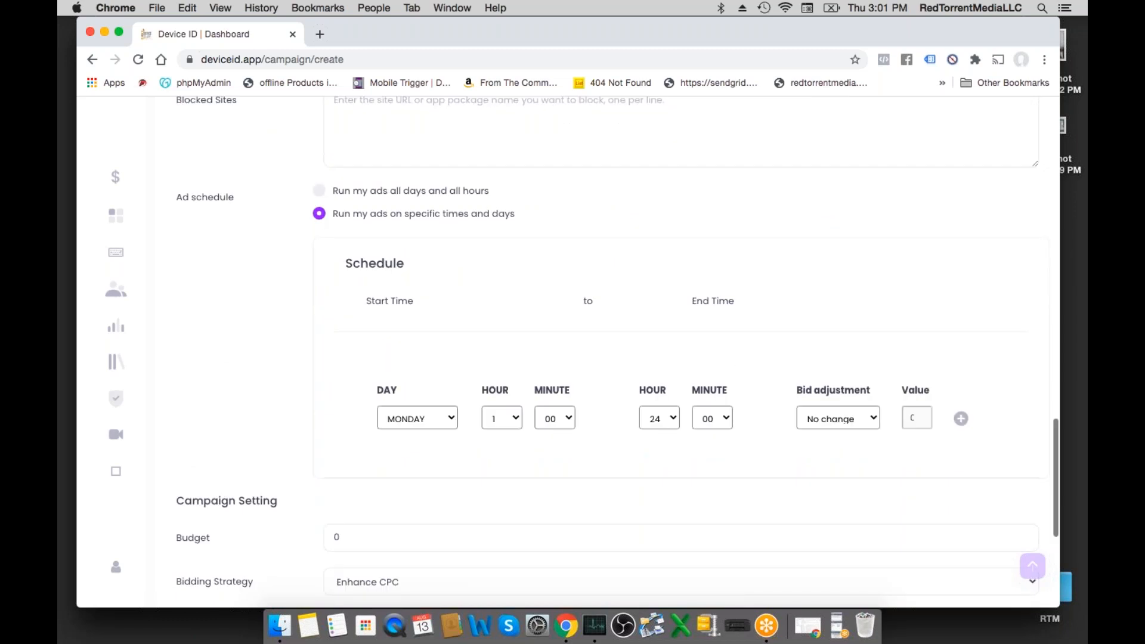
{"action": "left_click", "coordinate": [318, 191]}
{"action": "scroll", "coordinate": [322, 260], "scroll_direction": "down", "scroll_amount": 1}
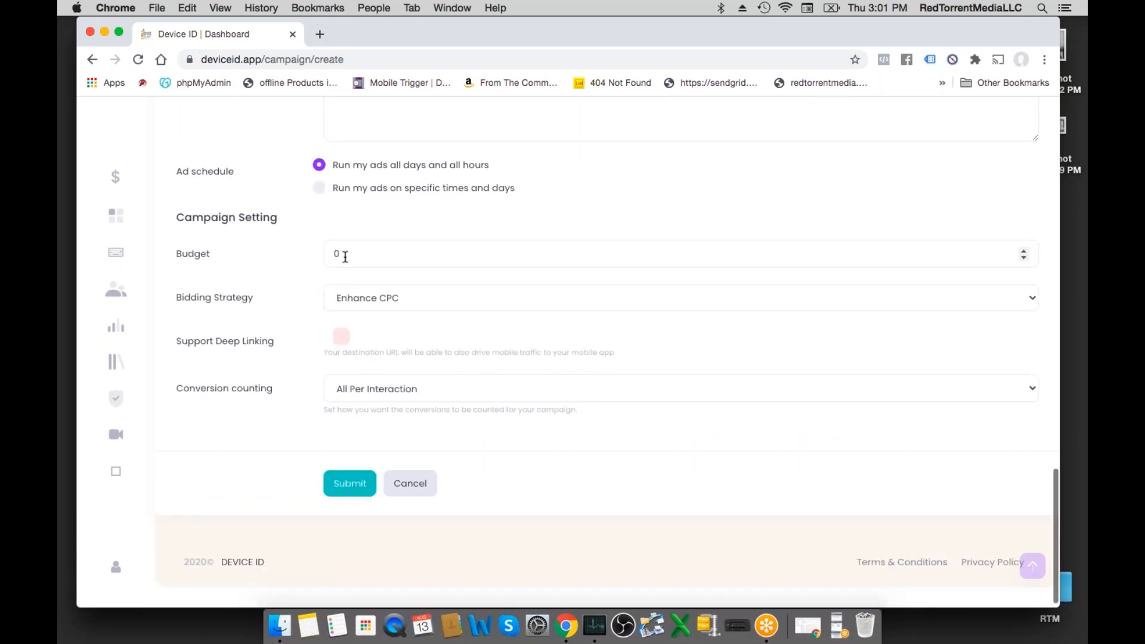
- Examine the new campaign's budget field and the available bidding strategy and conversion counting options
{"action": "left_click", "coordinate": [344, 256]}
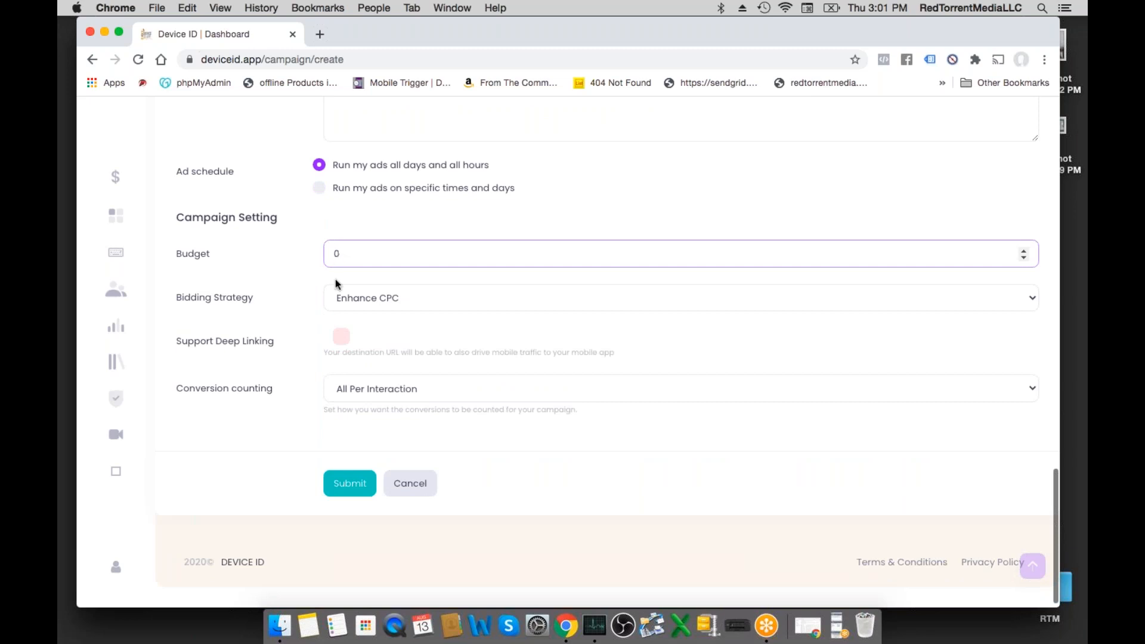
{"action": "left_click", "coordinate": [350, 300]}
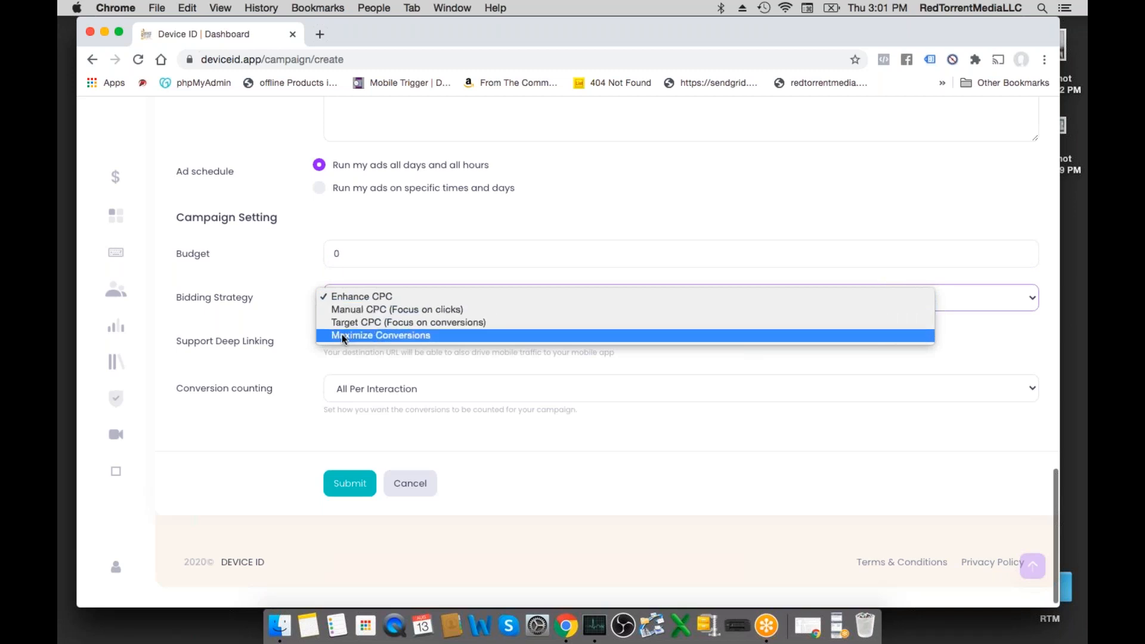
{"action": "left_click", "coordinate": [278, 298]}
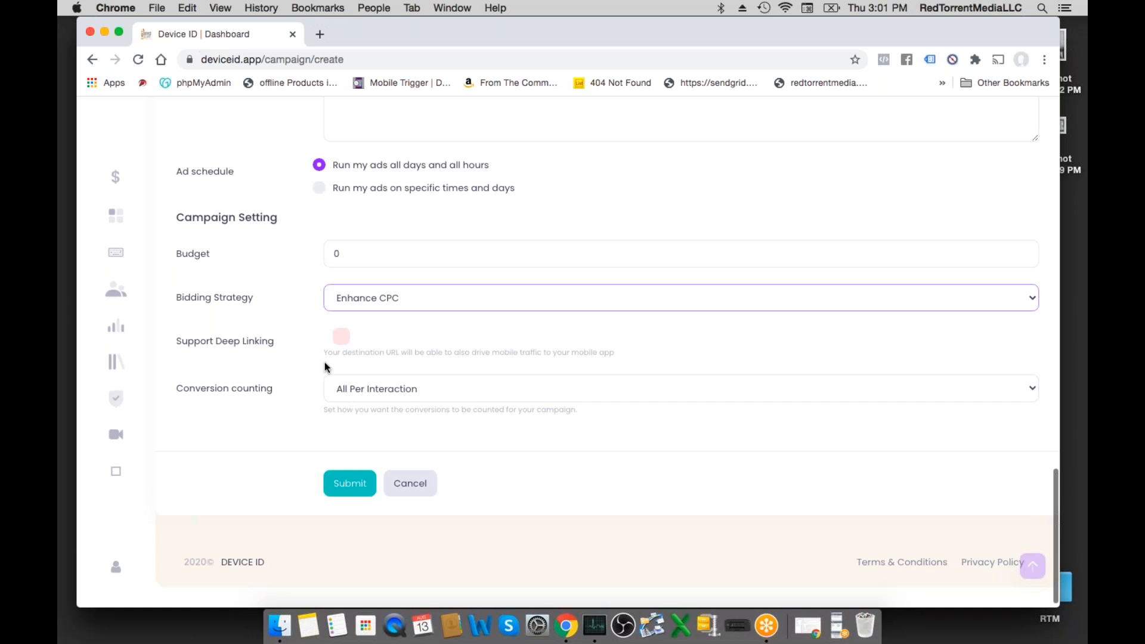
{"action": "scroll", "coordinate": [318, 362], "scroll_direction": "down", "scroll_amount": 1}
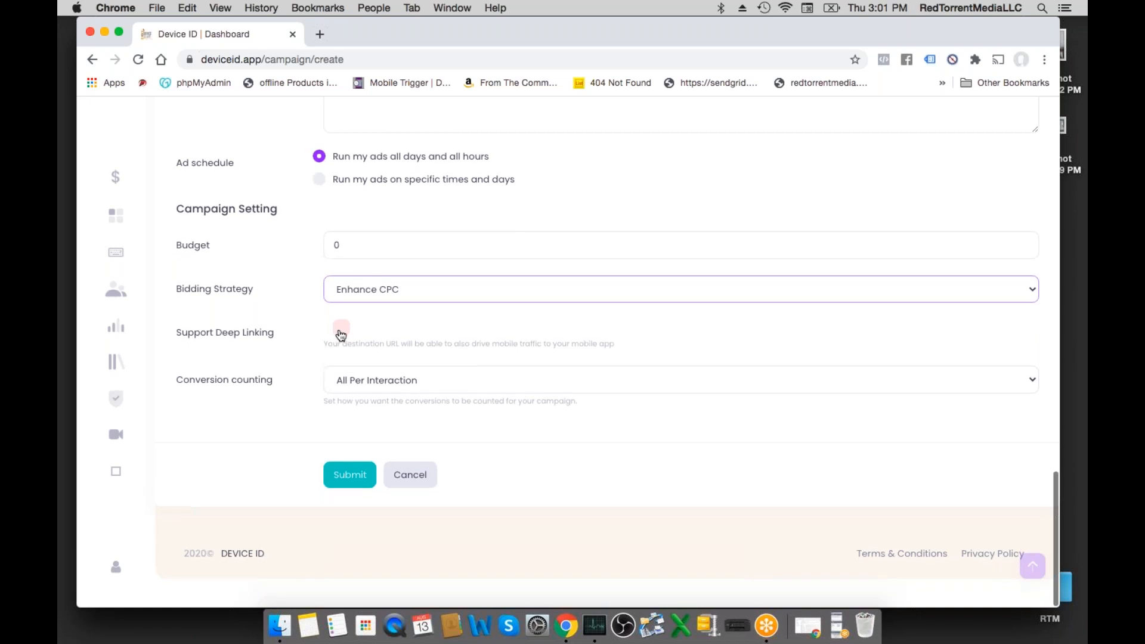
{"action": "left_click", "coordinate": [365, 382]}
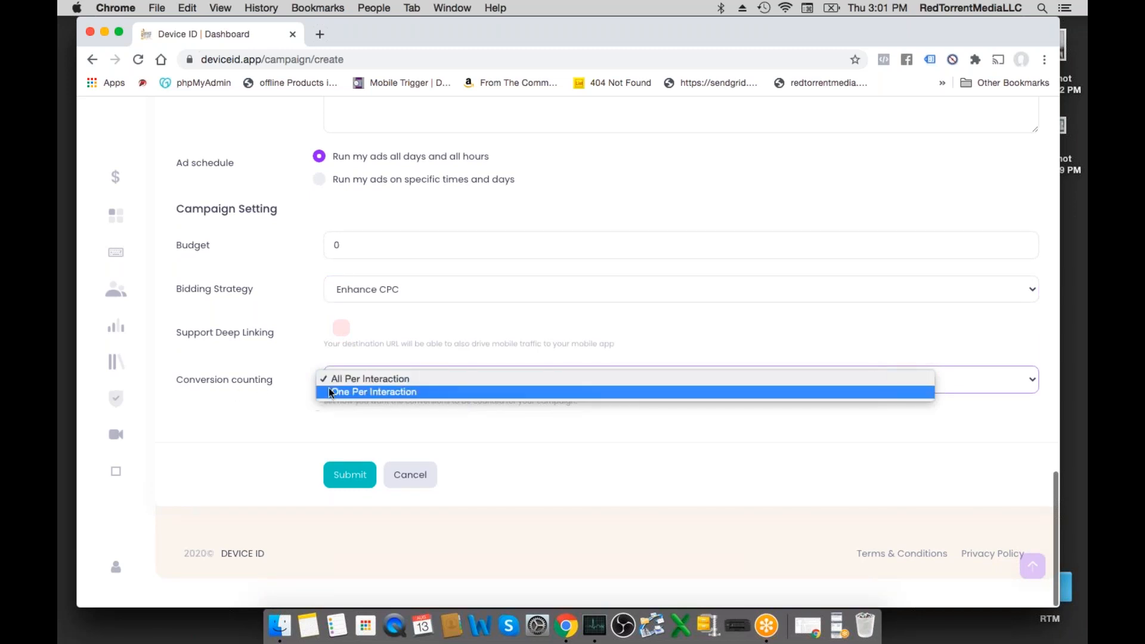
{"action": "left_click", "coordinate": [305, 374]}
- Open the Keywords page and choose CAMPAIGN 1 with its ad group Device ID test 1
{"action": "scroll", "coordinate": [314, 405], "scroll_direction": "up", "scroll_amount": 15}
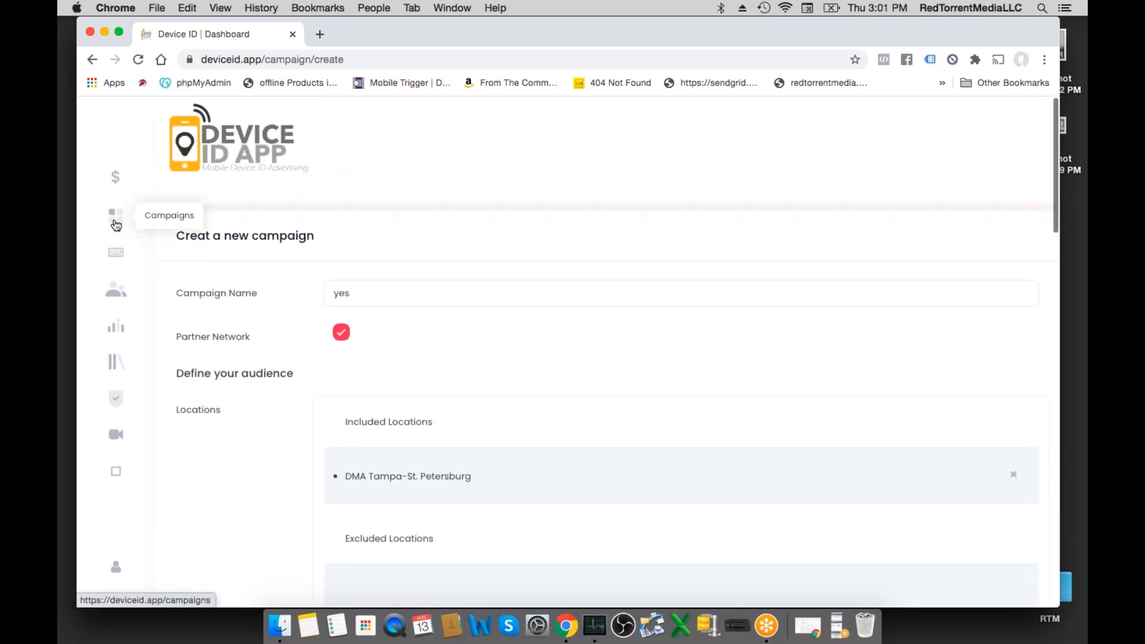
{"action": "left_click", "coordinate": [115, 256]}
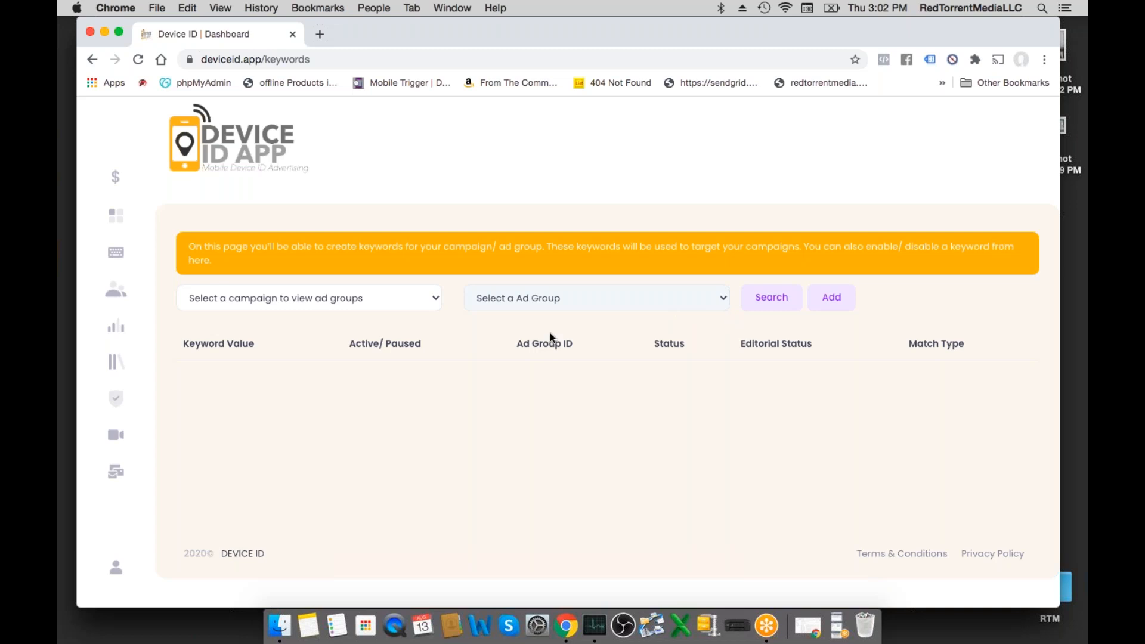
{"action": "left_click", "coordinate": [392, 306]}
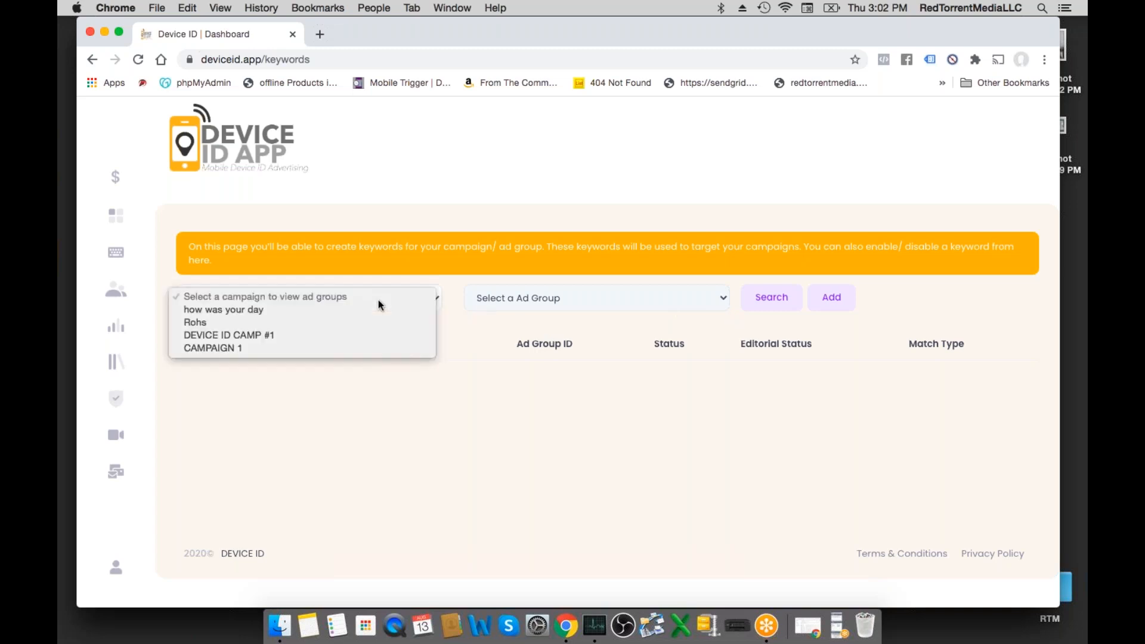
{"action": "left_click", "coordinate": [357, 349]}
{"action": "left_click", "coordinate": [574, 302]}
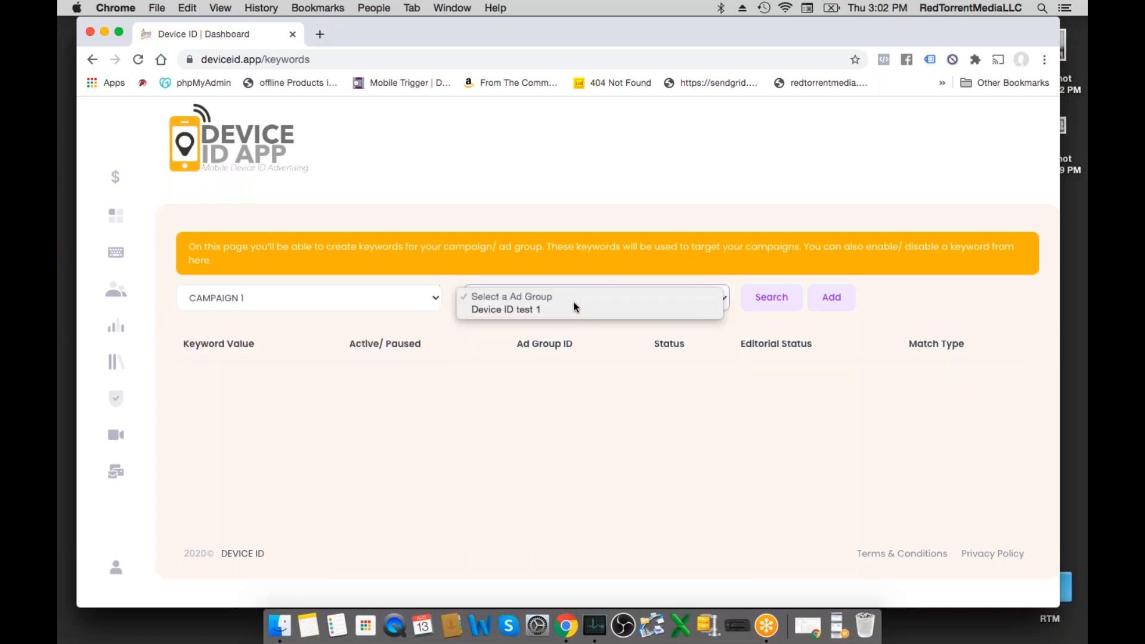
{"action": "left_click", "coordinate": [566, 309]}
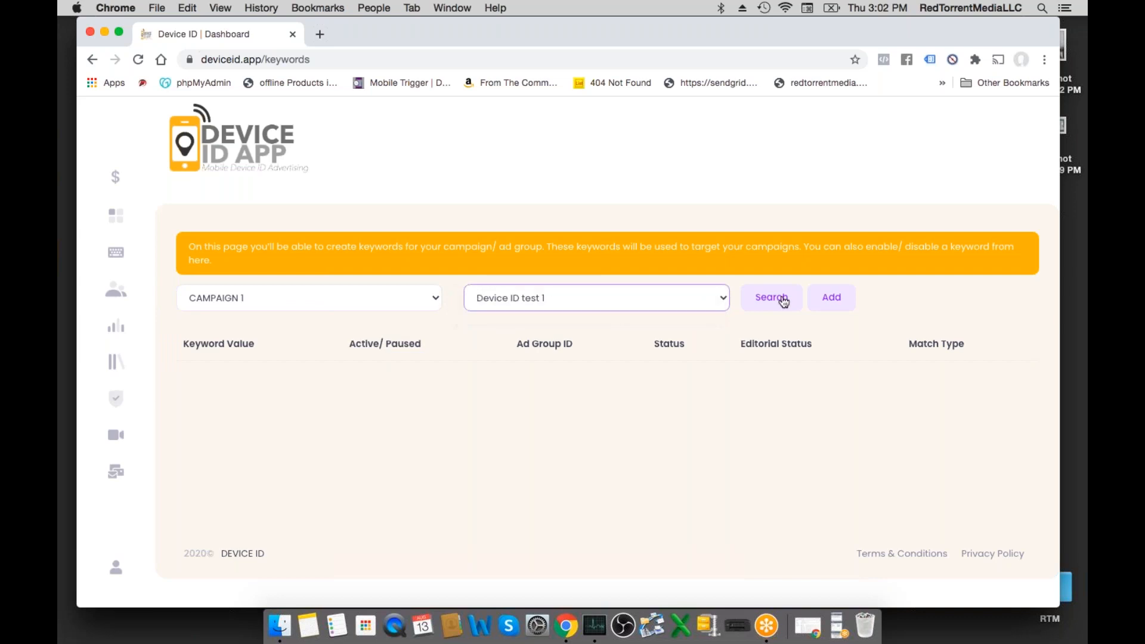
- Open the form for creating a new keyword, review its fields and choose CAMPAIGN 1 as the campaign
{"action": "left_click", "coordinate": [831, 302]}
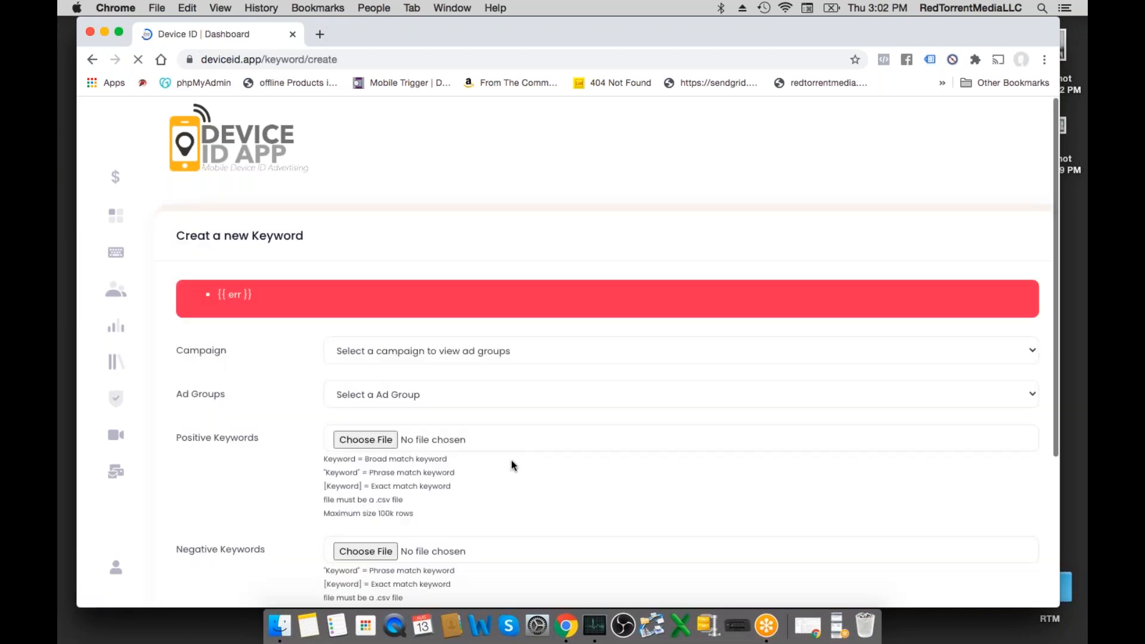
{"action": "scroll", "coordinate": [511, 460], "scroll_direction": "down", "scroll_amount": 3}
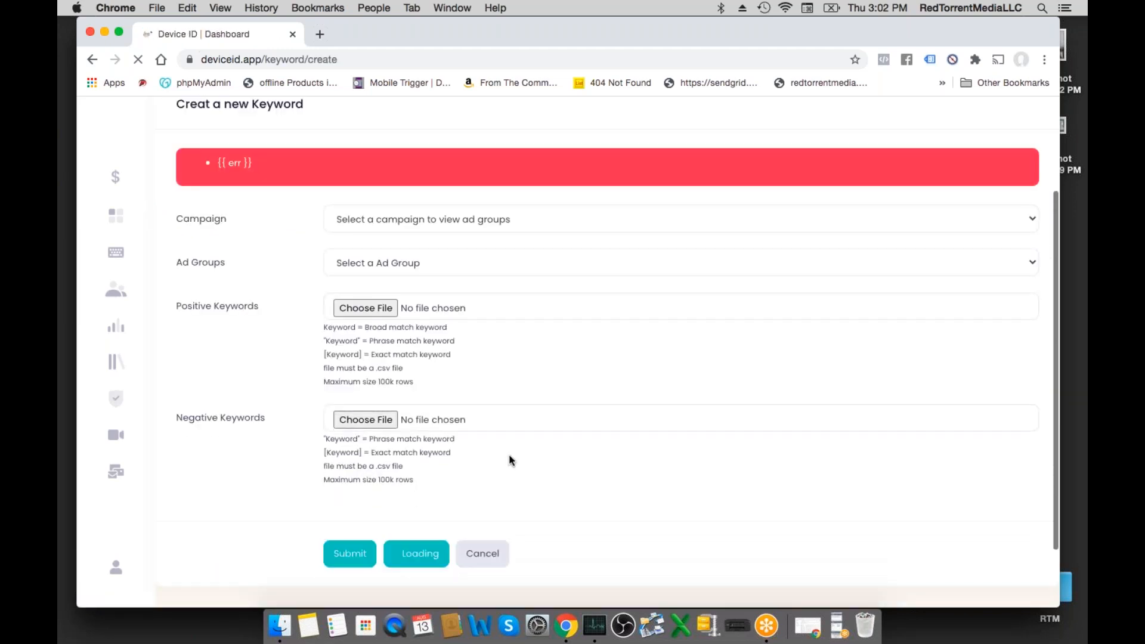
{"action": "scroll", "coordinate": [506, 442], "scroll_direction": "up", "scroll_amount": 3}
{"action": "scroll", "coordinate": [506, 442], "scroll_direction": "down", "scroll_amount": 1}
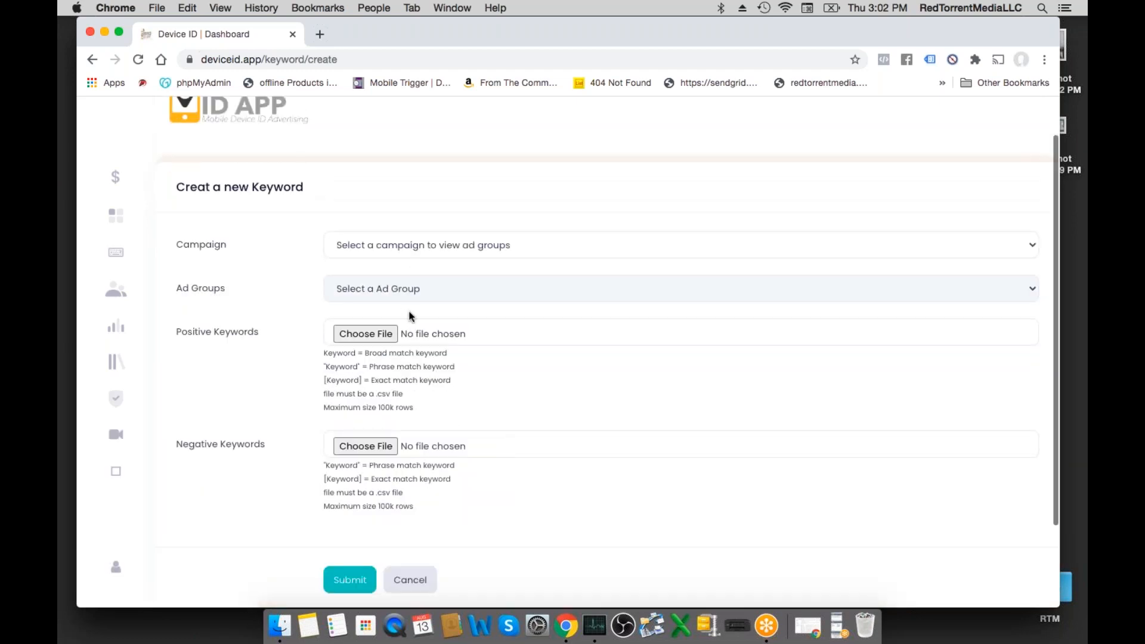
{"action": "scroll", "coordinate": [267, 377], "scroll_direction": "down", "scroll_amount": 1}
{"action": "scroll", "coordinate": [268, 378], "scroll_direction": "up", "scroll_amount": 1}
{"action": "scroll", "coordinate": [267, 377], "scroll_direction": "down", "scroll_amount": 1}
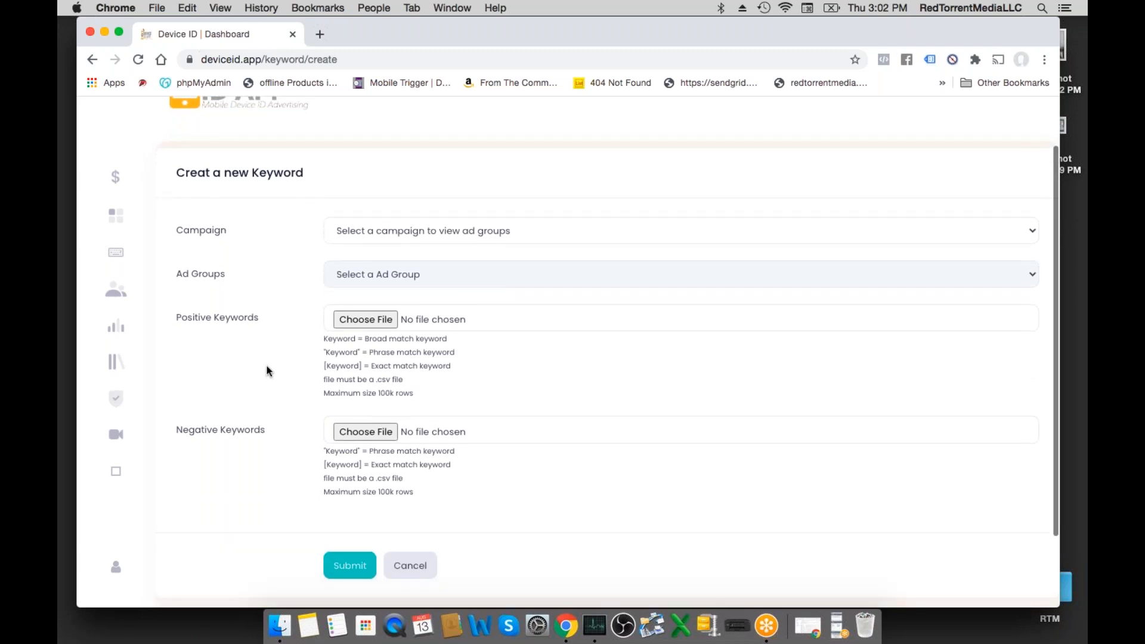
{"action": "left_click", "coordinate": [365, 222]}
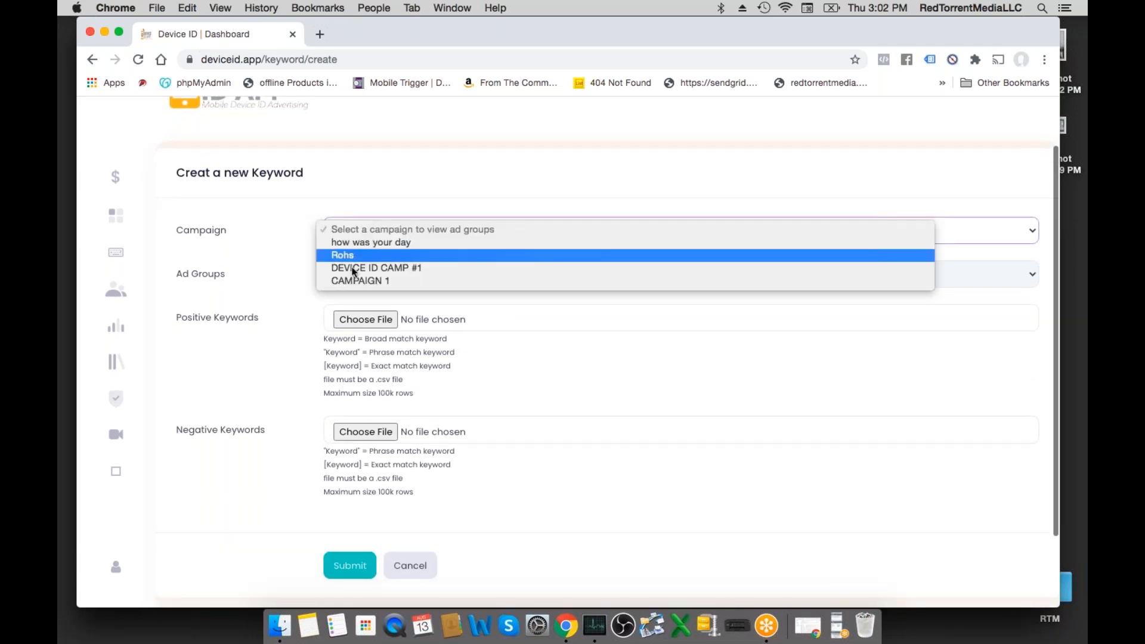
{"action": "left_click", "coordinate": [352, 281]}
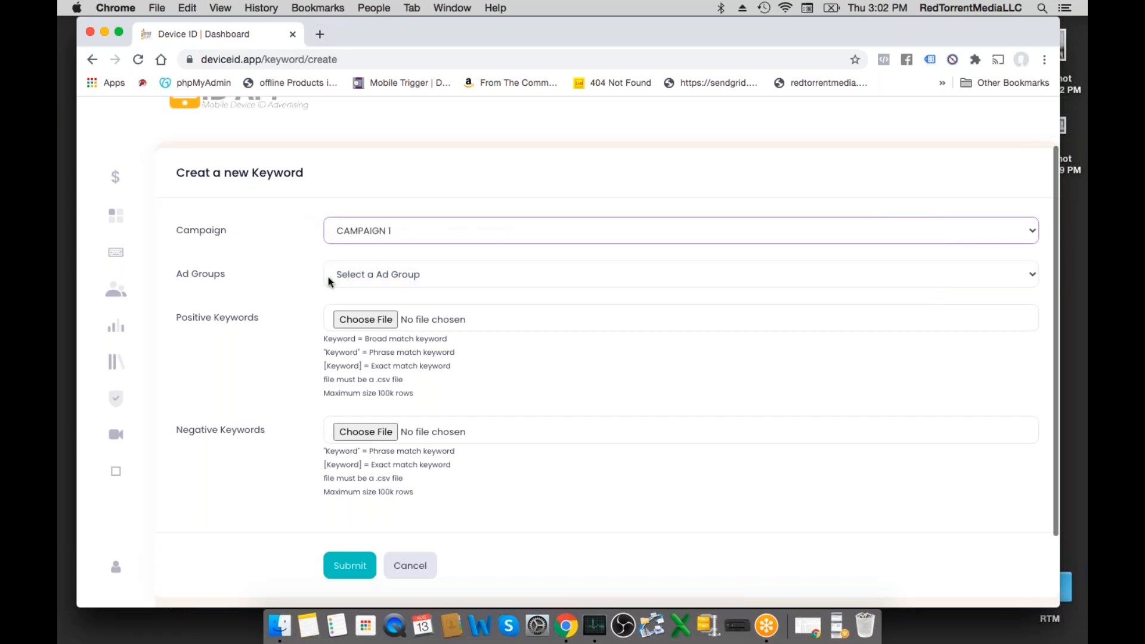
- Examine the broad, phrase and exact match formats and file requirements for uploading positive keywords
{"action": "scroll", "coordinate": [296, 291], "scroll_direction": "down", "scroll_amount": 1}
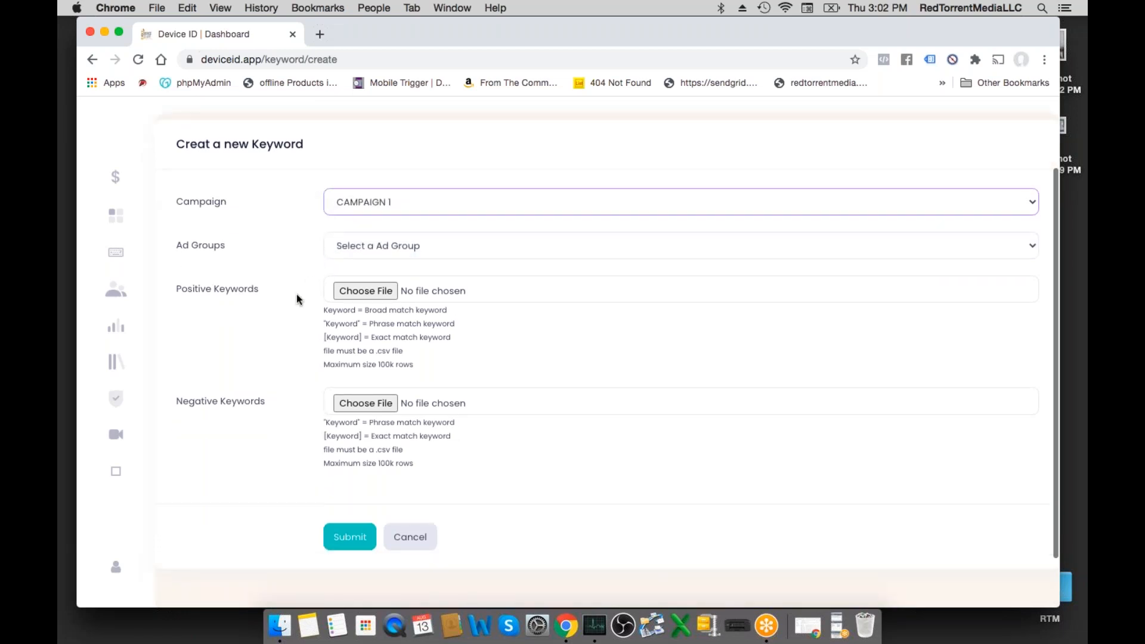
{"action": "left_click_drag", "start_coordinate": [317, 313], "coordinate": [440, 373]}
{"action": "left_click", "coordinate": [301, 310]}
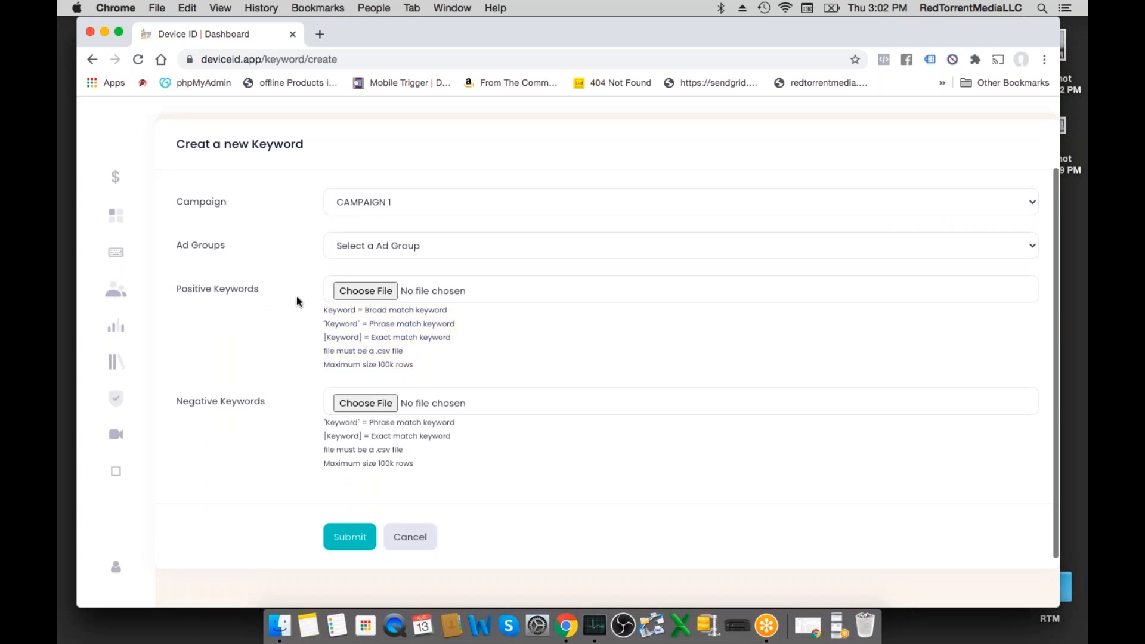
{"action": "double_click", "coordinate": [339, 313]}
{"action": "left_click", "coordinate": [341, 325]}
{"action": "left_click_drag", "start_coordinate": [359, 324], "coordinate": [325, 324]}
{"action": "left_click", "coordinate": [403, 361]}
{"action": "scroll", "coordinate": [256, 326], "scroll_direction": "down", "scroll_amount": 1}
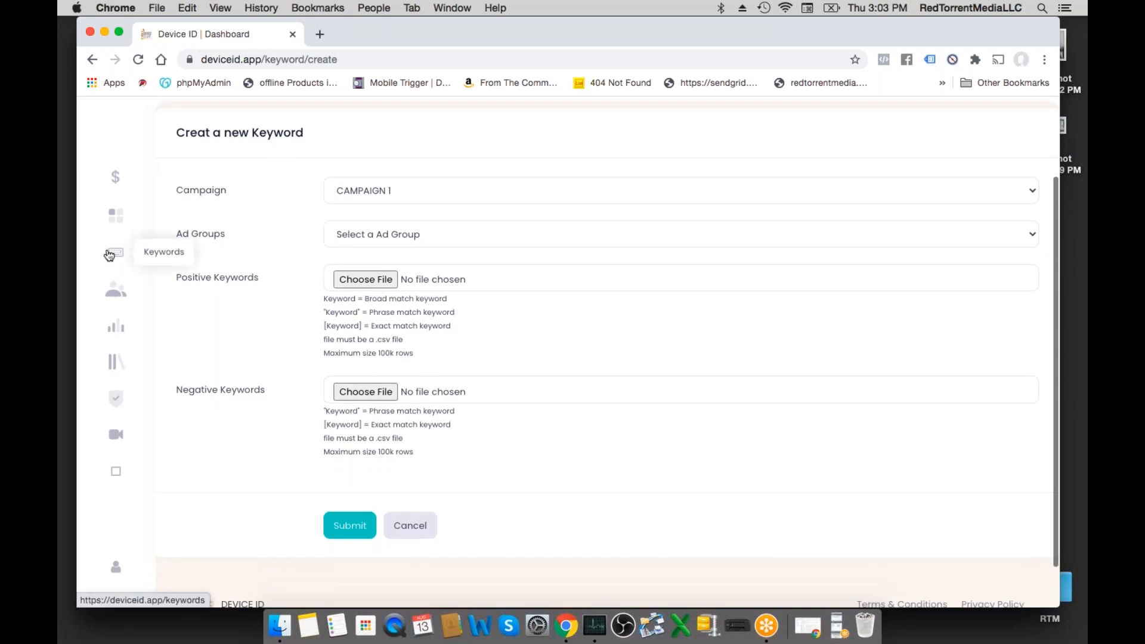
- View the ad groups list and open the "it was a nice day" ad group for editing to review its settings
{"action": "left_click", "coordinate": [117, 294]}
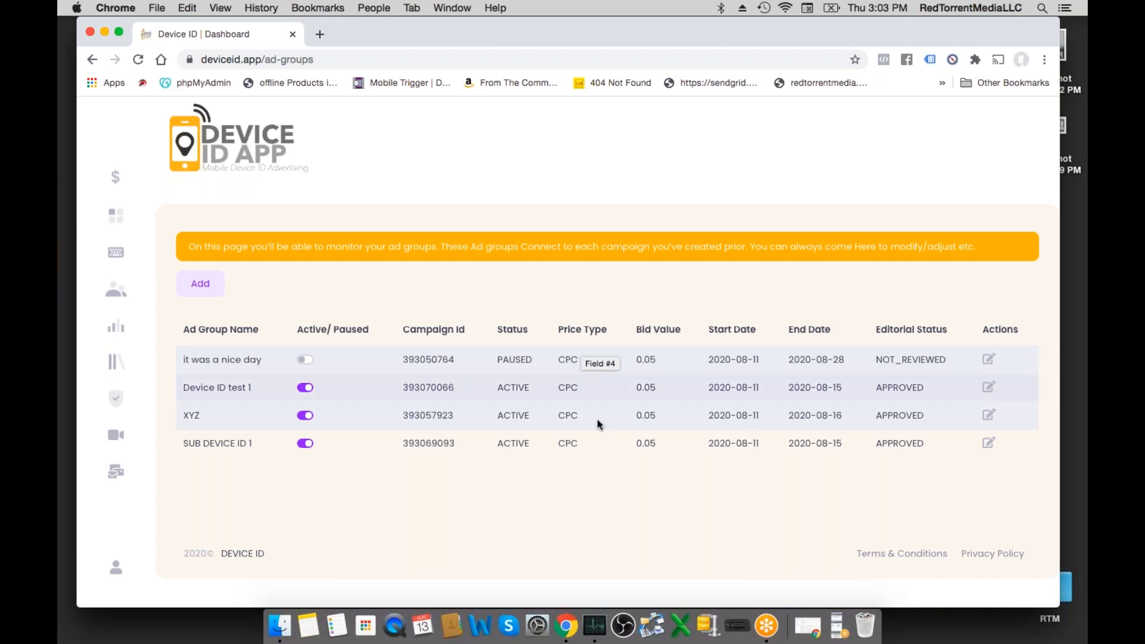
{"action": "left_click", "coordinate": [990, 361]}
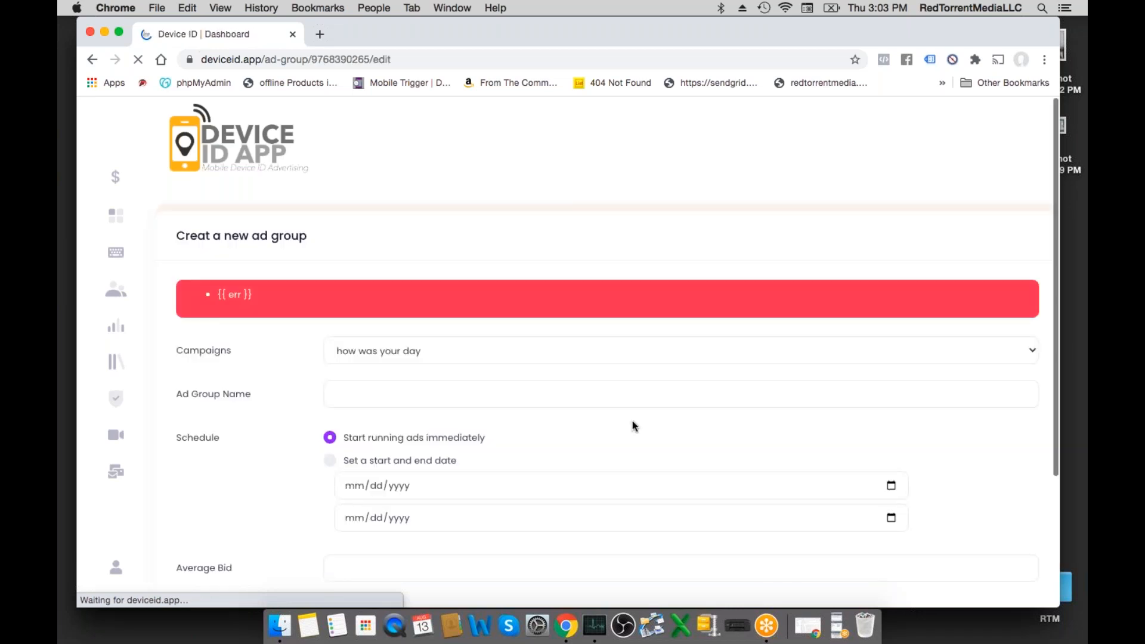
{"action": "scroll", "coordinate": [632, 421], "scroll_direction": "down", "scroll_amount": 3}
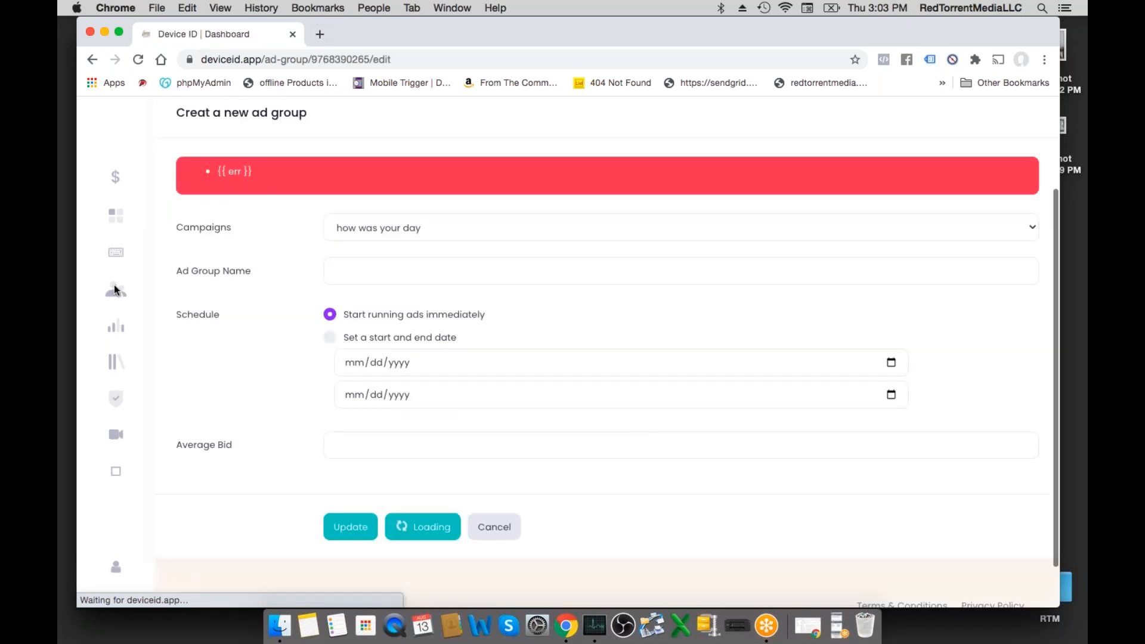
- View the ads list, open the "ah yes a nice day" ad for editing, examine its image and text fields, and reload the form
{"action": "left_click", "coordinate": [118, 333]}
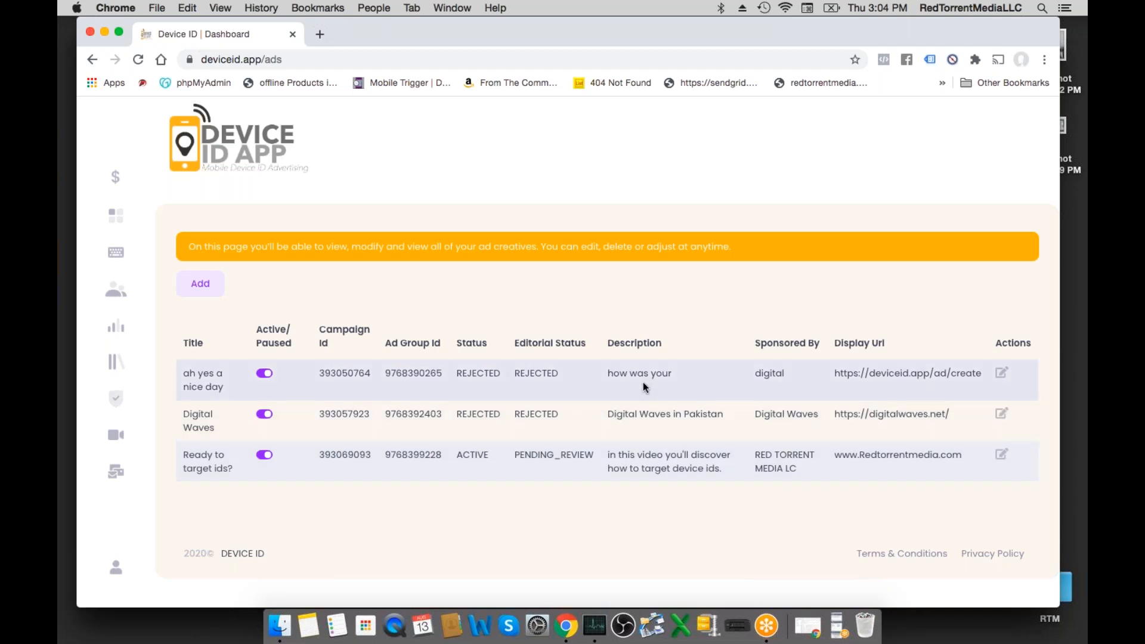
{"action": "left_click", "coordinate": [1002, 376]}
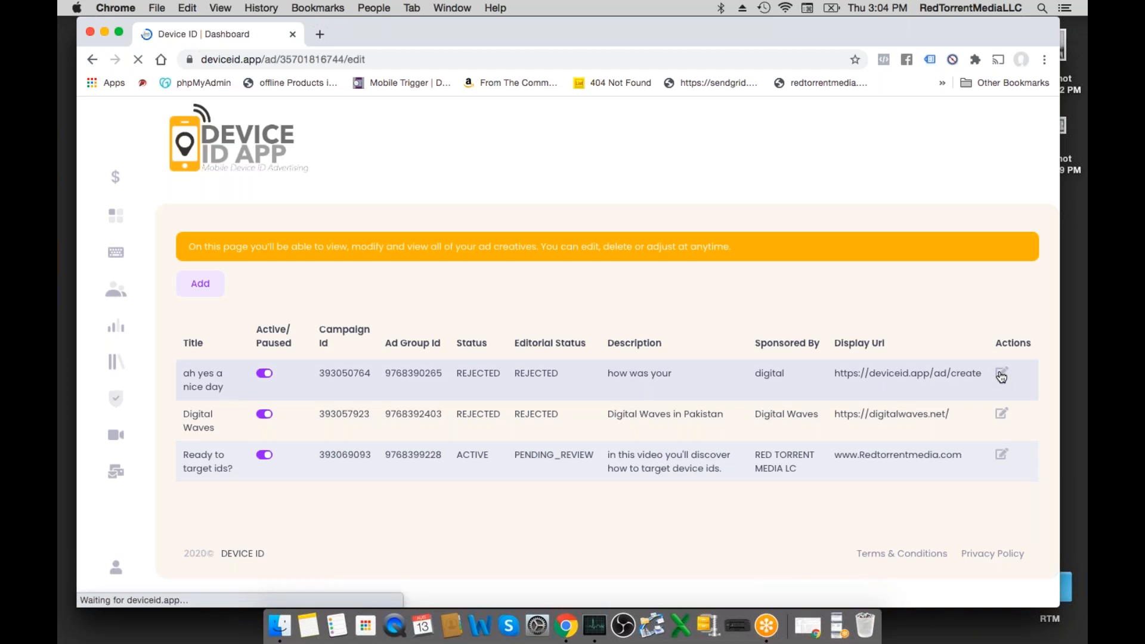
{"action": "scroll", "coordinate": [900, 377], "scroll_direction": "down", "scroll_amount": 3}
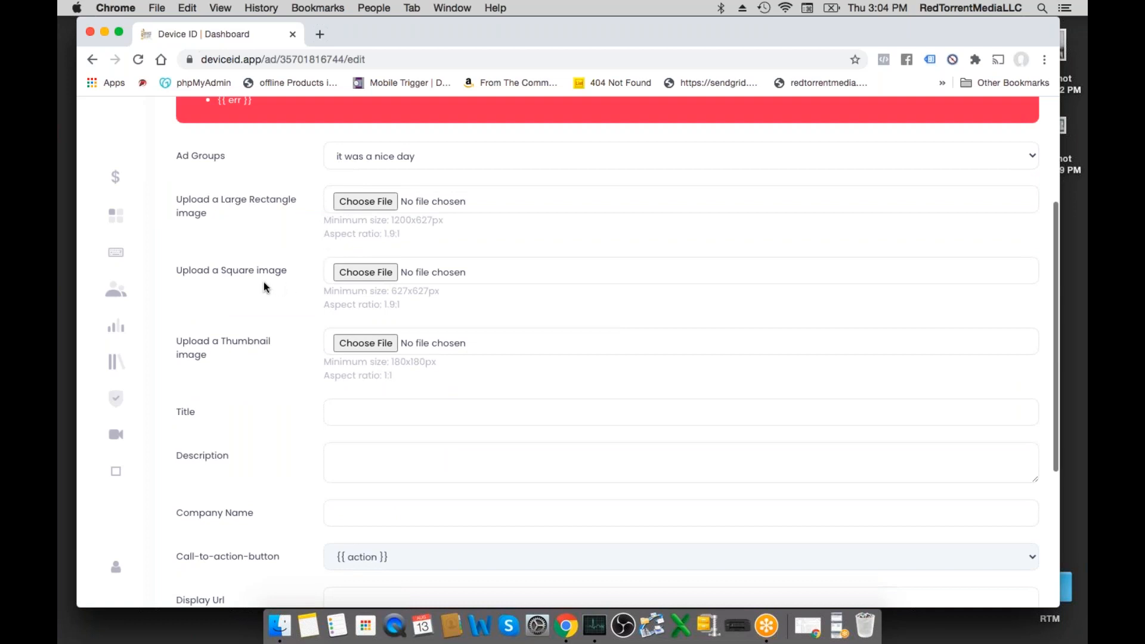
{"action": "scroll", "coordinate": [268, 310], "scroll_direction": "down", "scroll_amount": 3}
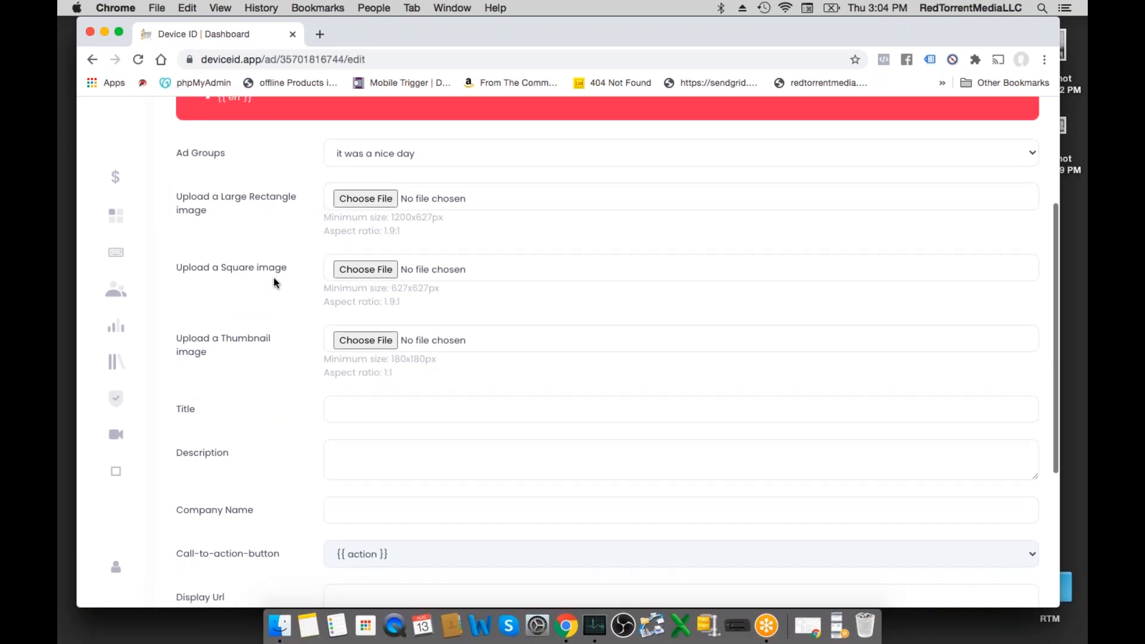
{"action": "scroll", "coordinate": [281, 378], "scroll_direction": "down", "scroll_amount": 2}
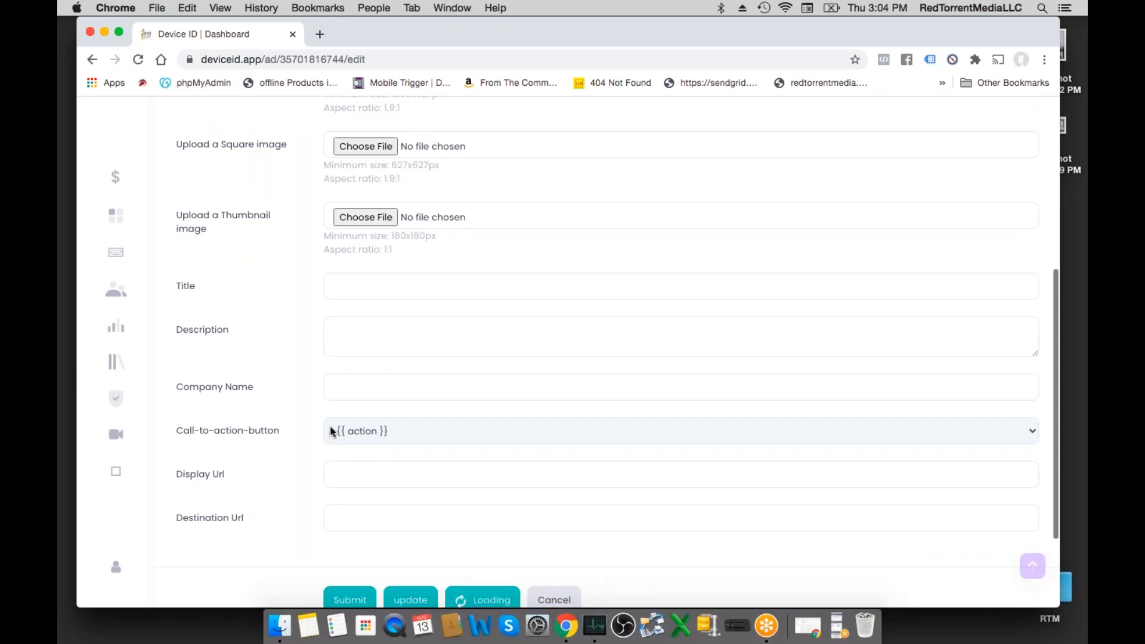
{"action": "scroll", "coordinate": [297, 373], "scroll_direction": "up", "scroll_amount": 6}
{"action": "scroll", "coordinate": [297, 371], "scroll_direction": "down", "scroll_amount": 8}
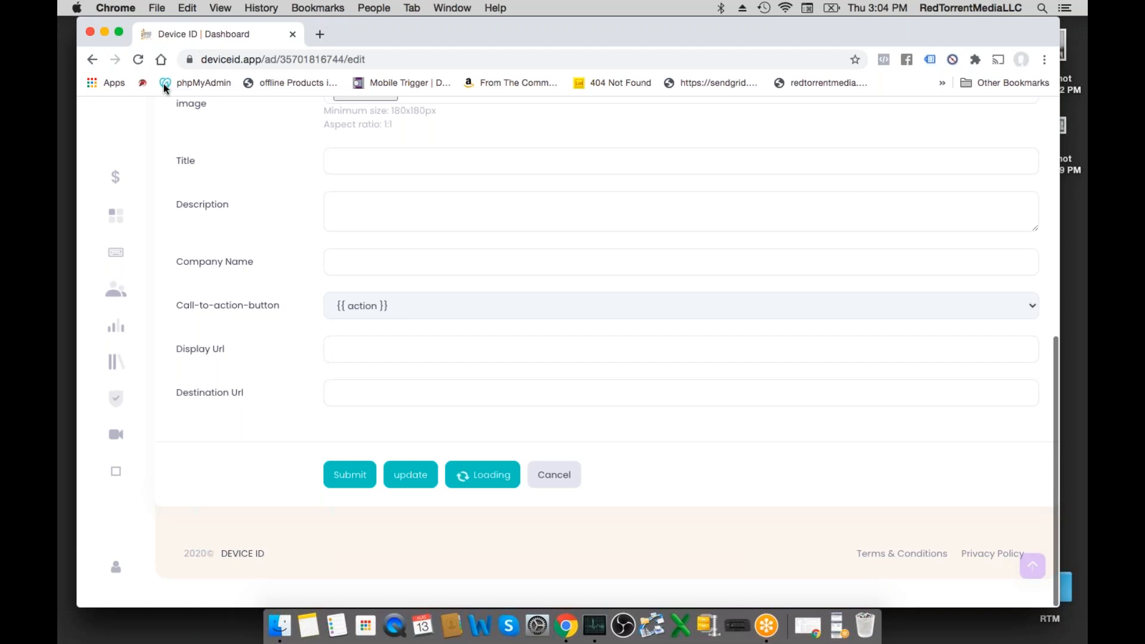
{"action": "left_click", "coordinate": [137, 59]}
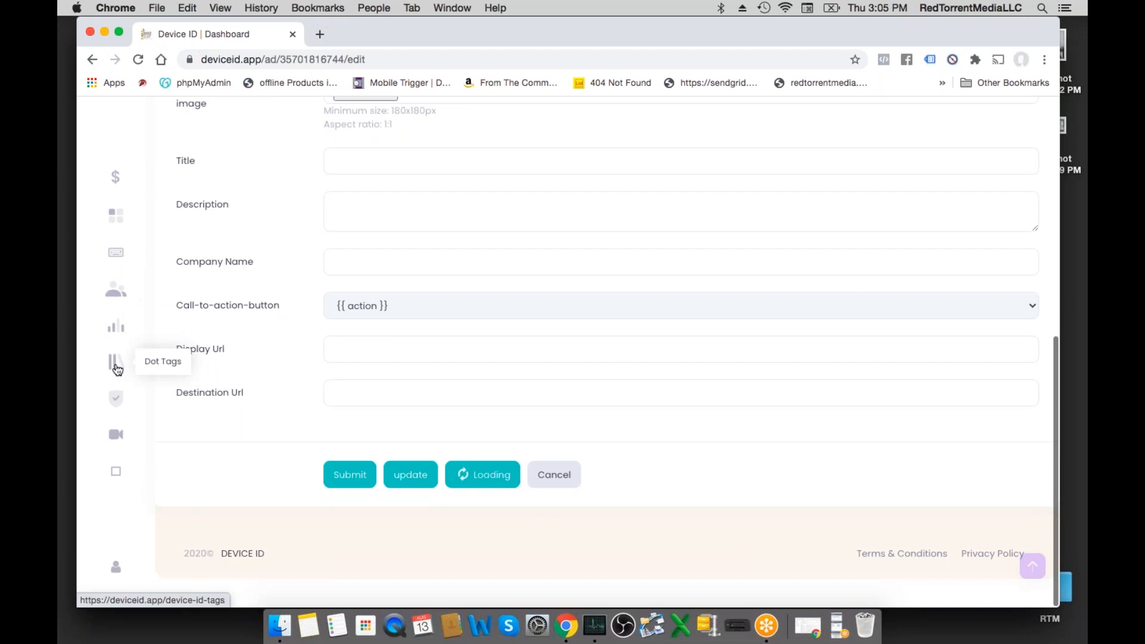
- Open the Dot Tags page, fill in a new tag named "Johns Accounting Services" and return to the tag list without submitting
{"action": "left_click", "coordinate": [159, 356]}
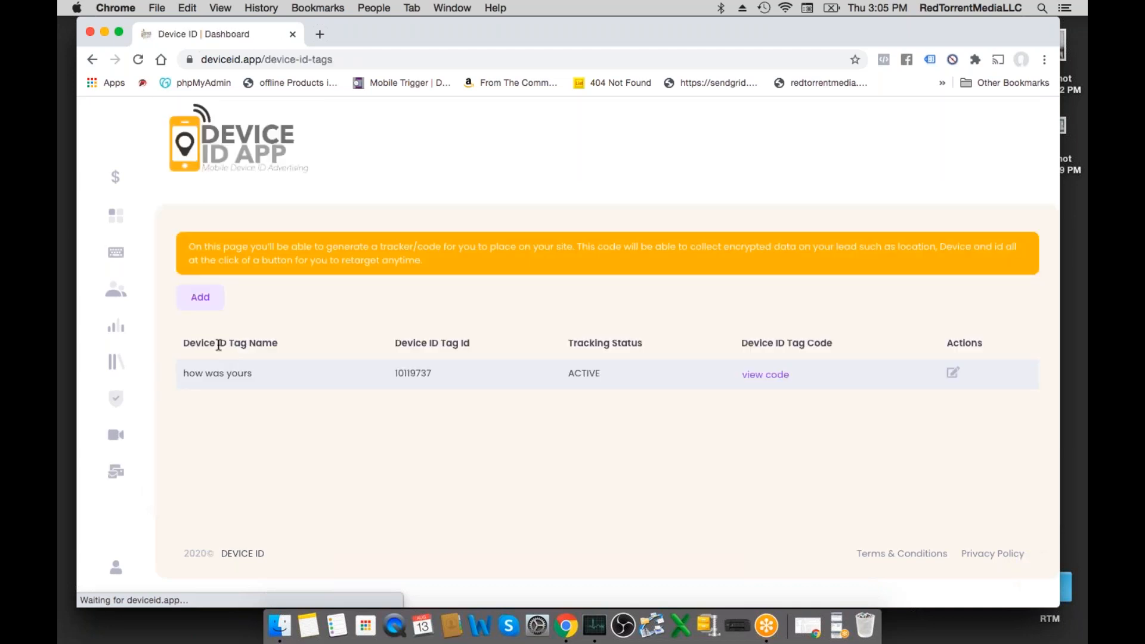
{"action": "left_click", "coordinate": [200, 304]}
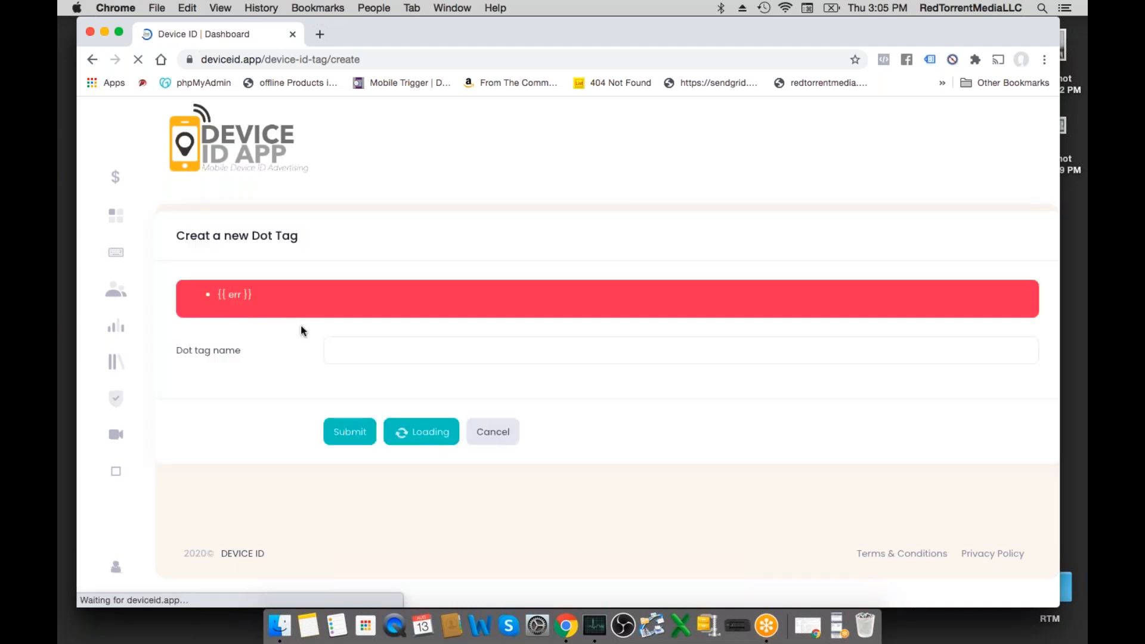
{"action": "left_click", "coordinate": [358, 294]}
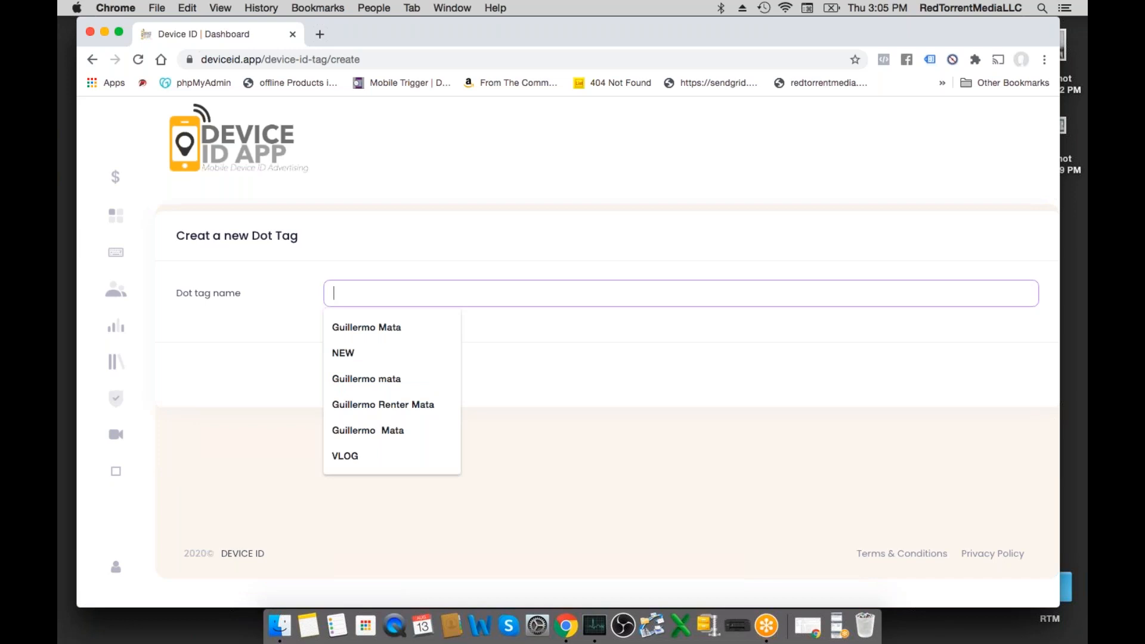
{"action": "type", "text": "Johns Accounting Services"}
{"action": "left_click", "coordinate": [373, 334]}
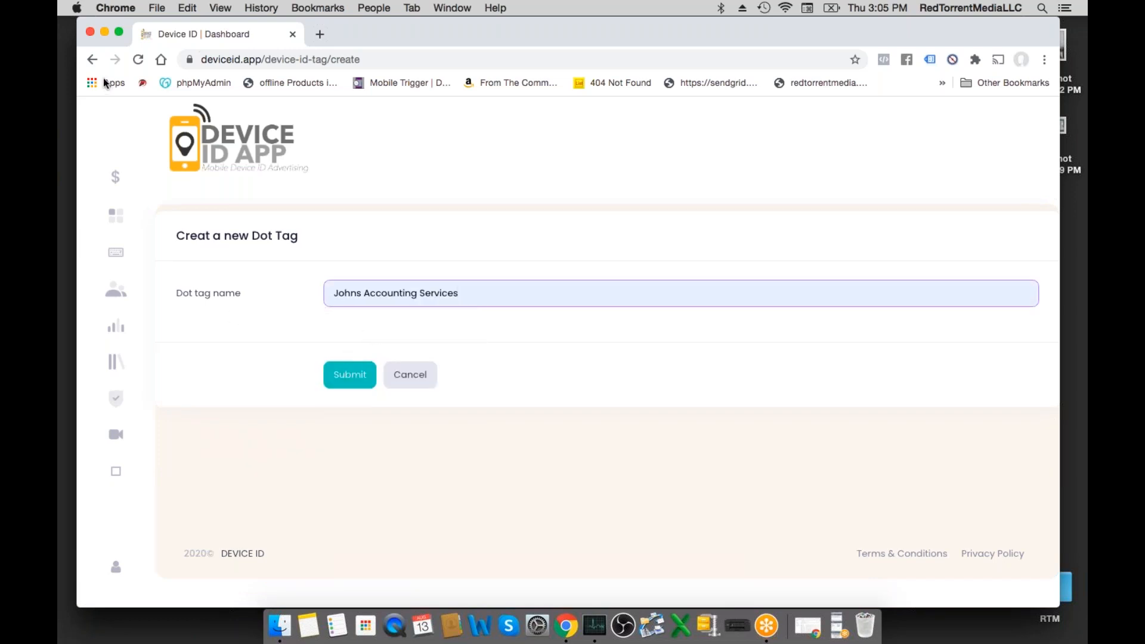
{"action": "left_click", "coordinate": [92, 59]}
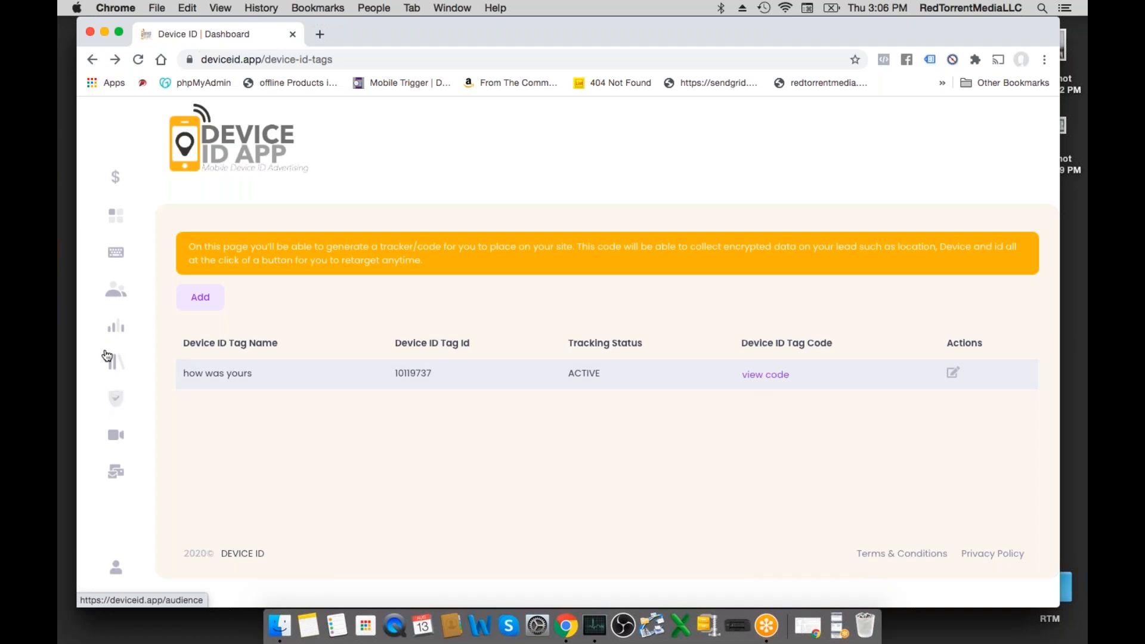
- Open the Audience page and look through the list of audiences with their status, type, network ID and user count
{"action": "left_click", "coordinate": [119, 400]}
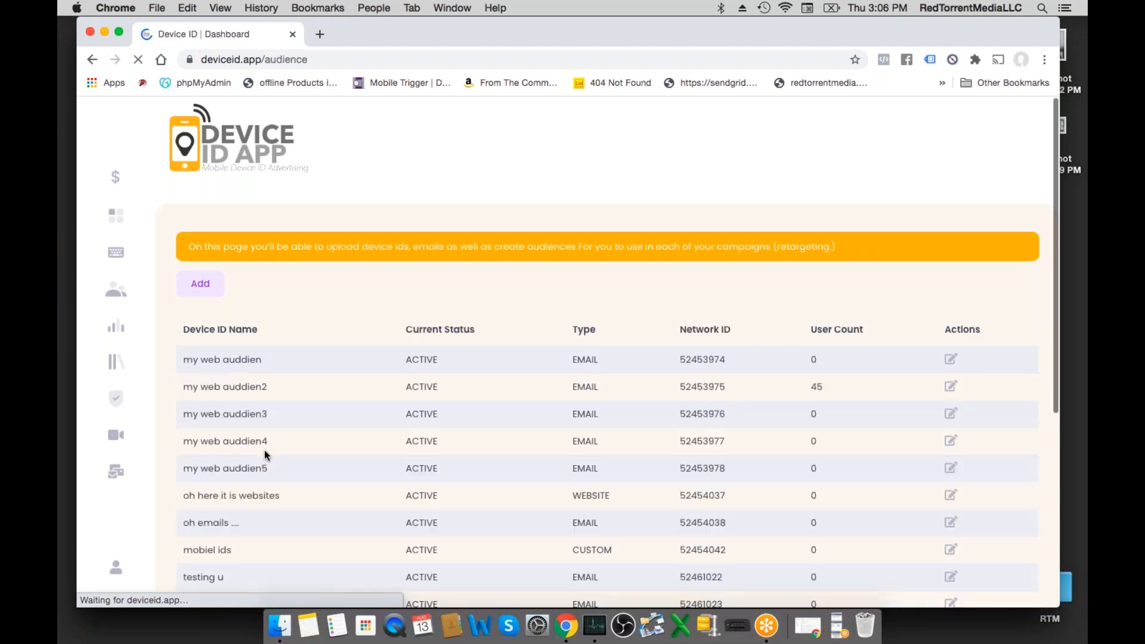
{"action": "scroll", "coordinate": [288, 403], "scroll_direction": "down", "scroll_amount": 5}
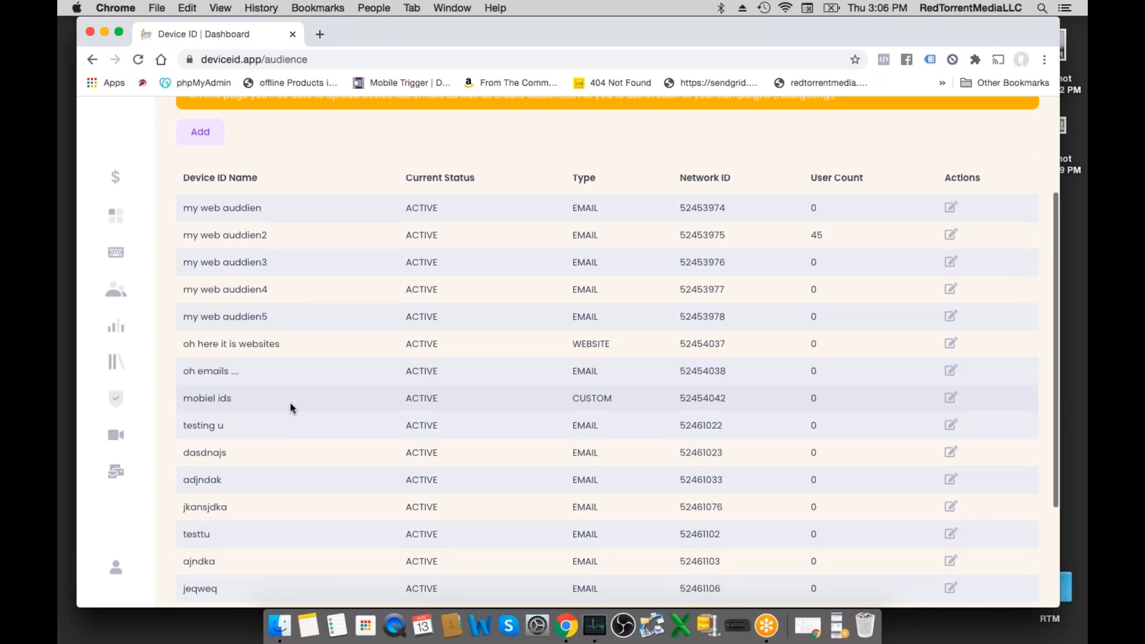
{"action": "scroll", "coordinate": [290, 402], "scroll_direction": "up", "scroll_amount": 5}
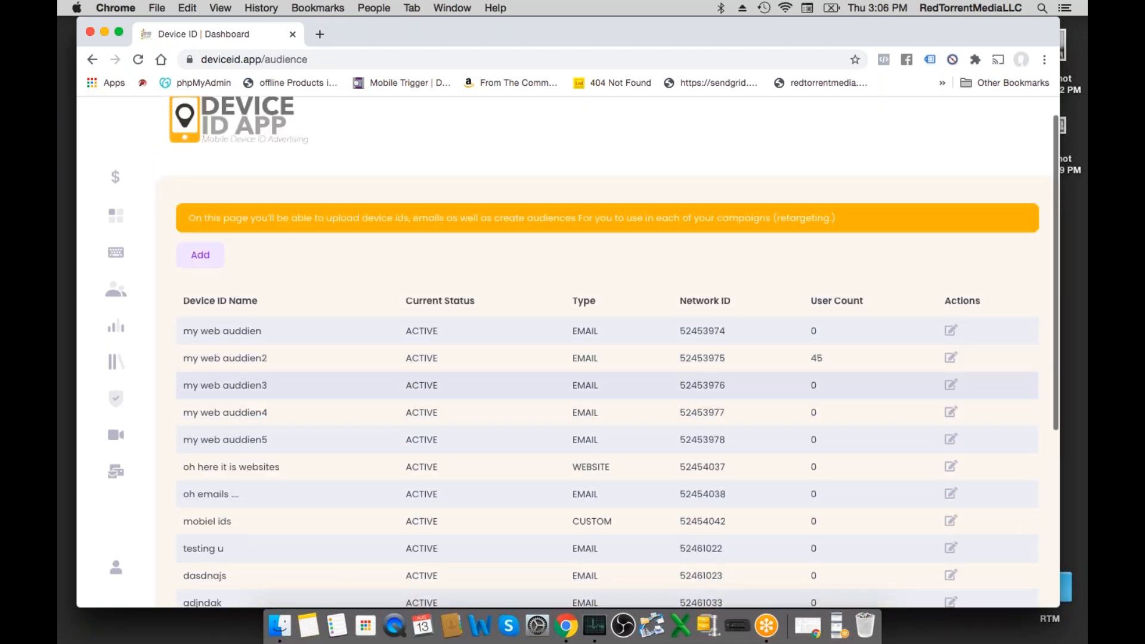
{"action": "scroll", "coordinate": [276, 399], "scroll_direction": "down", "scroll_amount": 4}
{"action": "scroll", "coordinate": [276, 398], "scroll_direction": "down", "scroll_amount": 5}
{"action": "scroll", "coordinate": [276, 399], "scroll_direction": "up", "scroll_amount": 6}
{"action": "scroll", "coordinate": [263, 376], "scroll_direction": "down", "scroll_amount": 3}
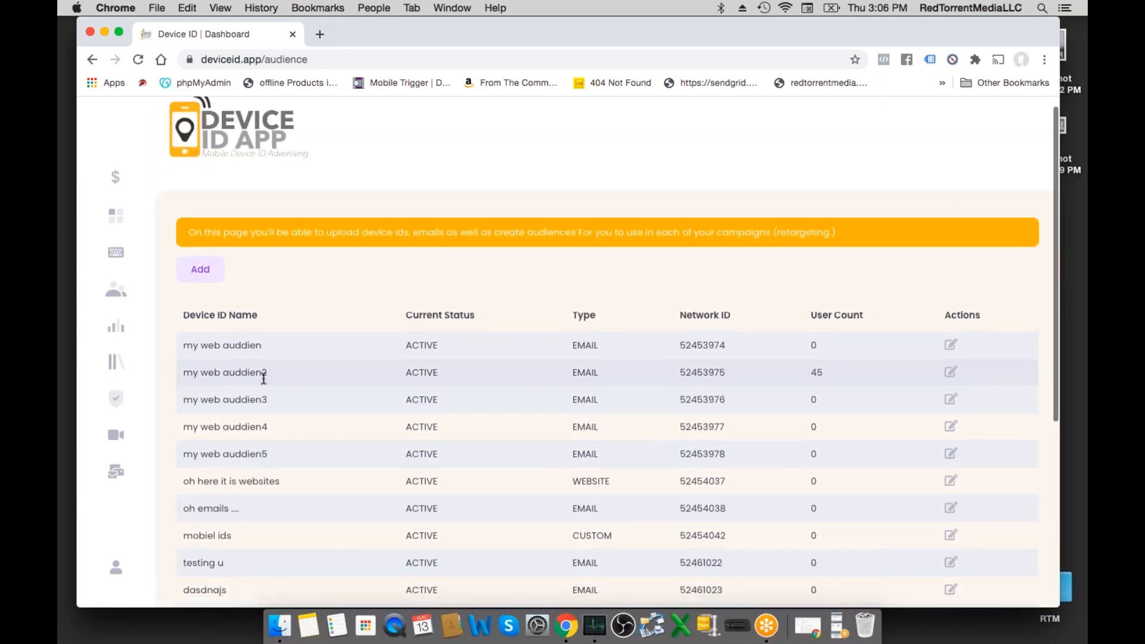
{"action": "scroll", "coordinate": [790, 413], "scroll_direction": "down", "scroll_amount": 1}
{"action": "scroll", "coordinate": [790, 408], "scroll_direction": "down", "scroll_amount": 5}
{"action": "scroll", "coordinate": [792, 403], "scroll_direction": "up", "scroll_amount": 6}
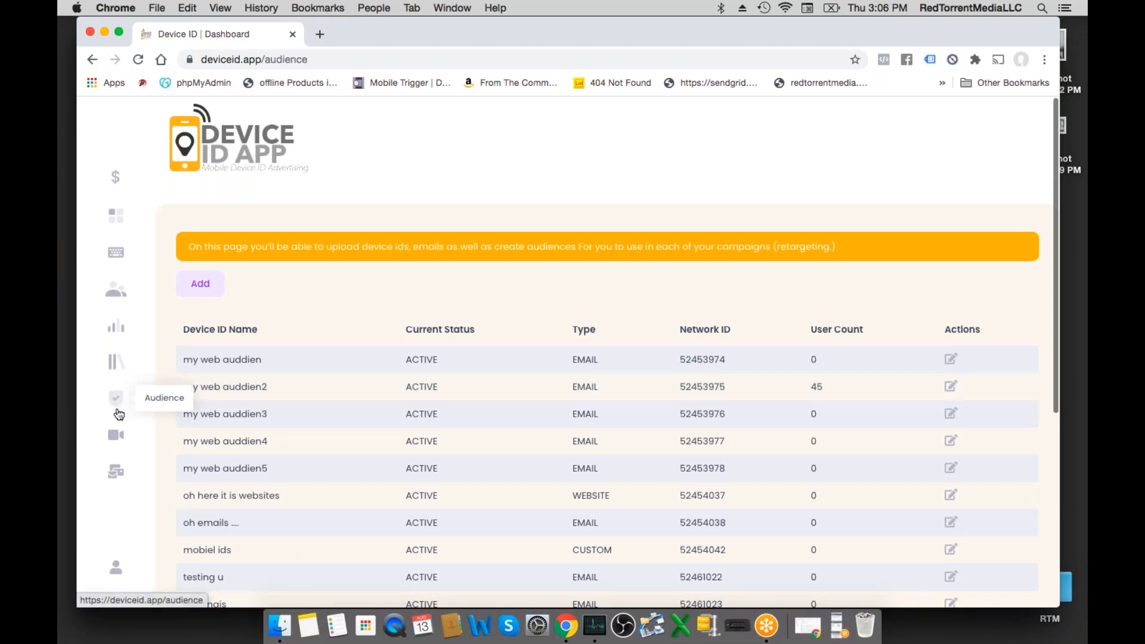
- Open the Video Tutorials page and look over the Support, Creatives, Campaigns and Code training videos
{"action": "left_click", "coordinate": [116, 440]}
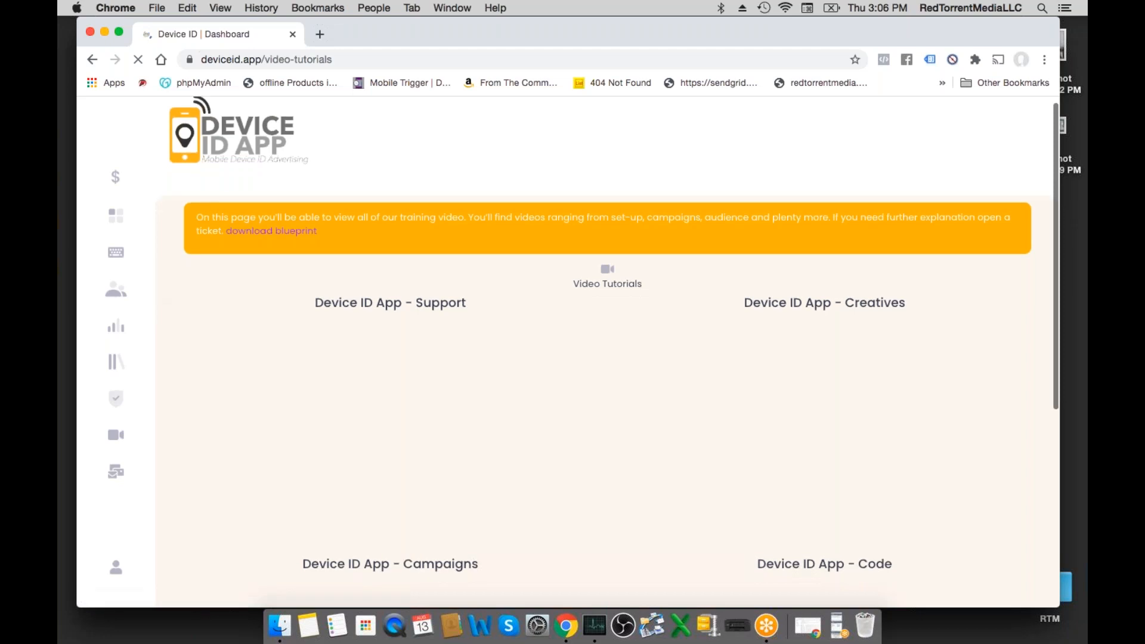
{"action": "scroll", "coordinate": [171, 304], "scroll_direction": "down", "scroll_amount": 1}
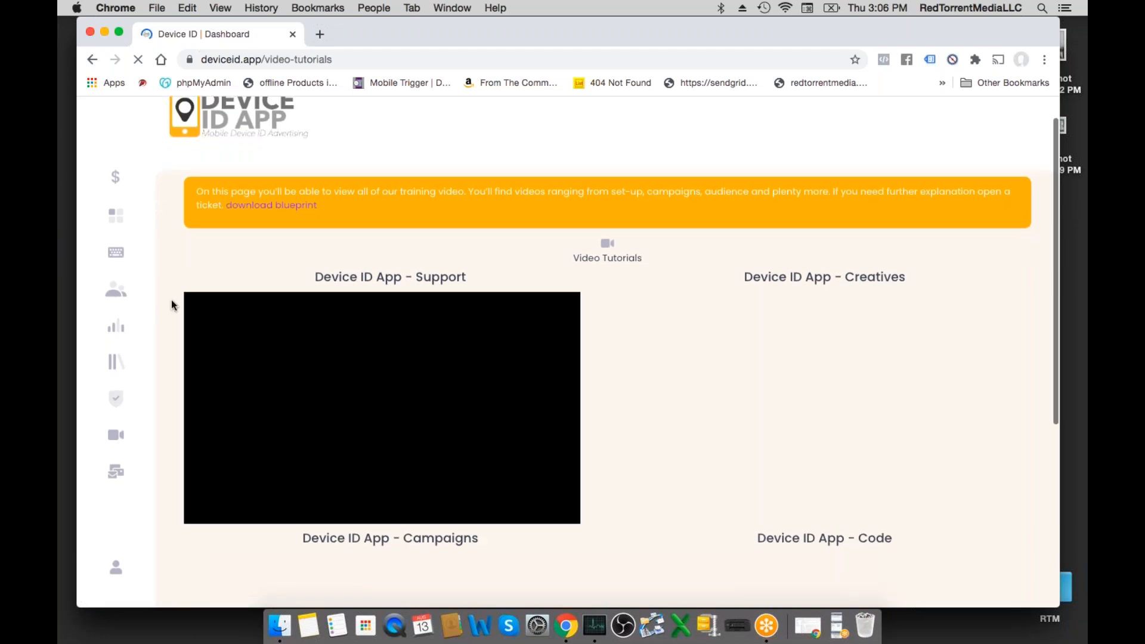
{"action": "scroll", "coordinate": [171, 303], "scroll_direction": "down", "scroll_amount": 1}
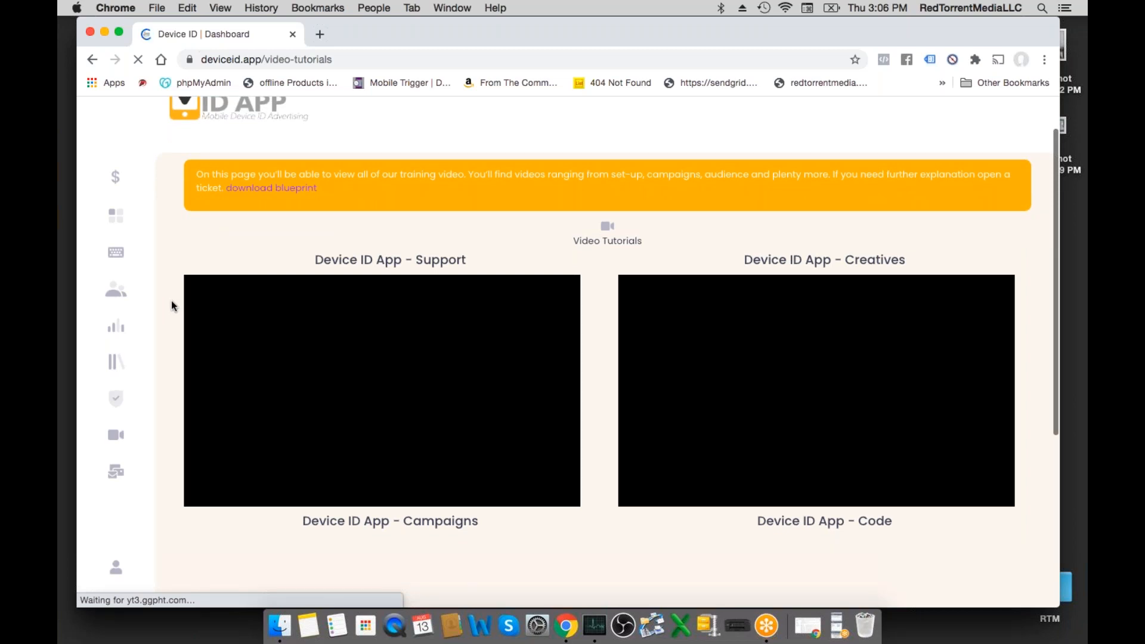
{"action": "scroll", "coordinate": [170, 301], "scroll_direction": "down", "scroll_amount": 2}
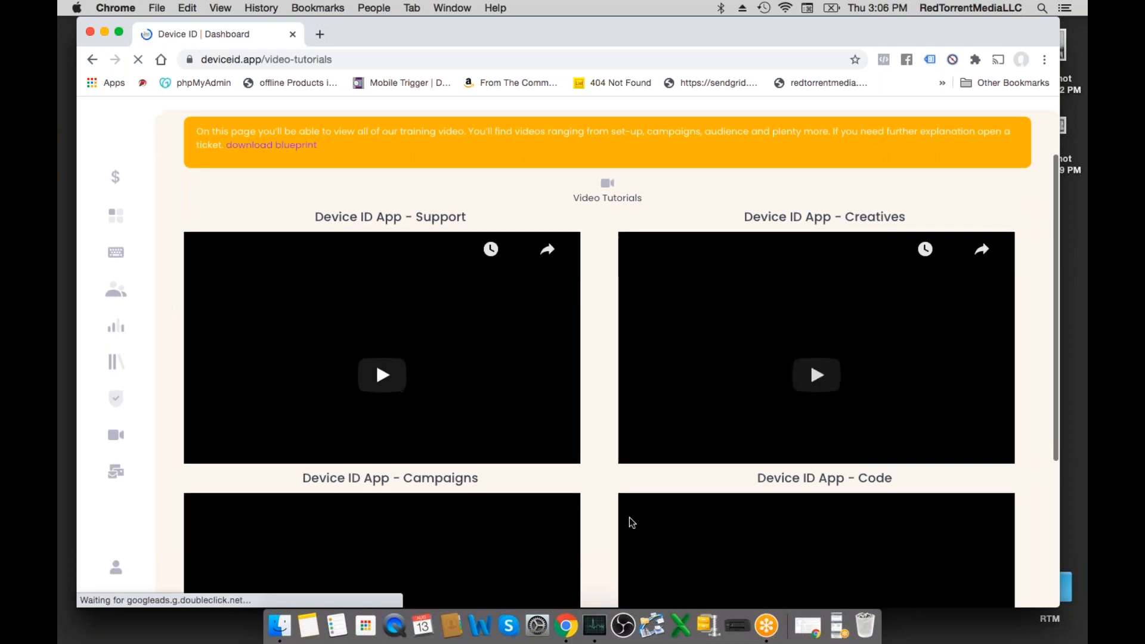
{"action": "scroll", "coordinate": [605, 481], "scroll_direction": "down", "scroll_amount": 2}
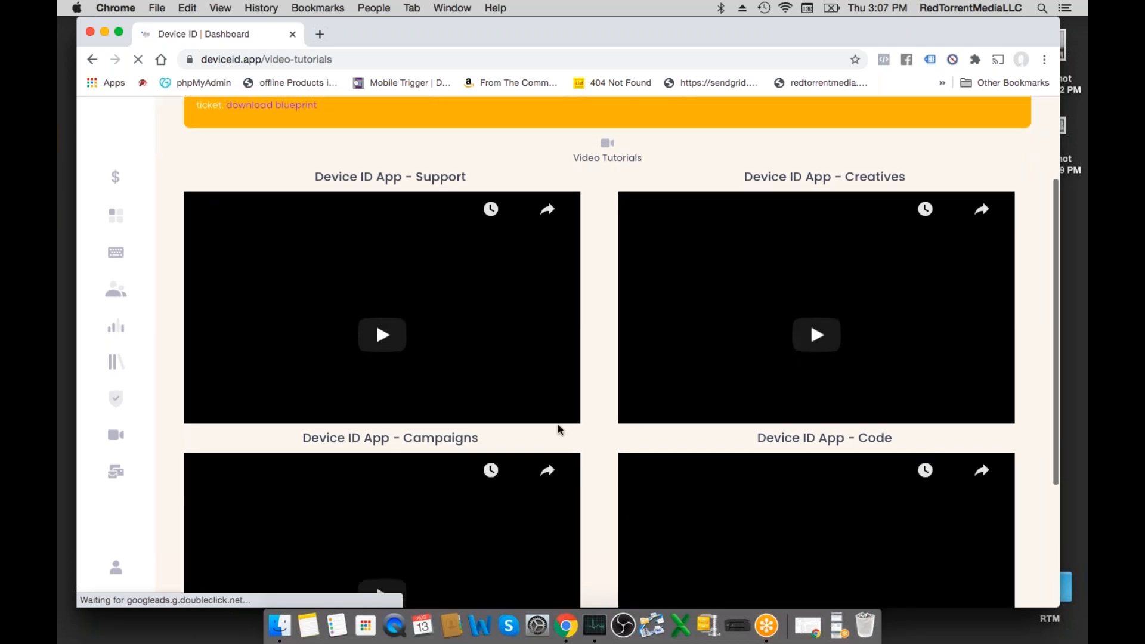
{"action": "scroll", "coordinate": [559, 430], "scroll_direction": "down", "scroll_amount": 2}
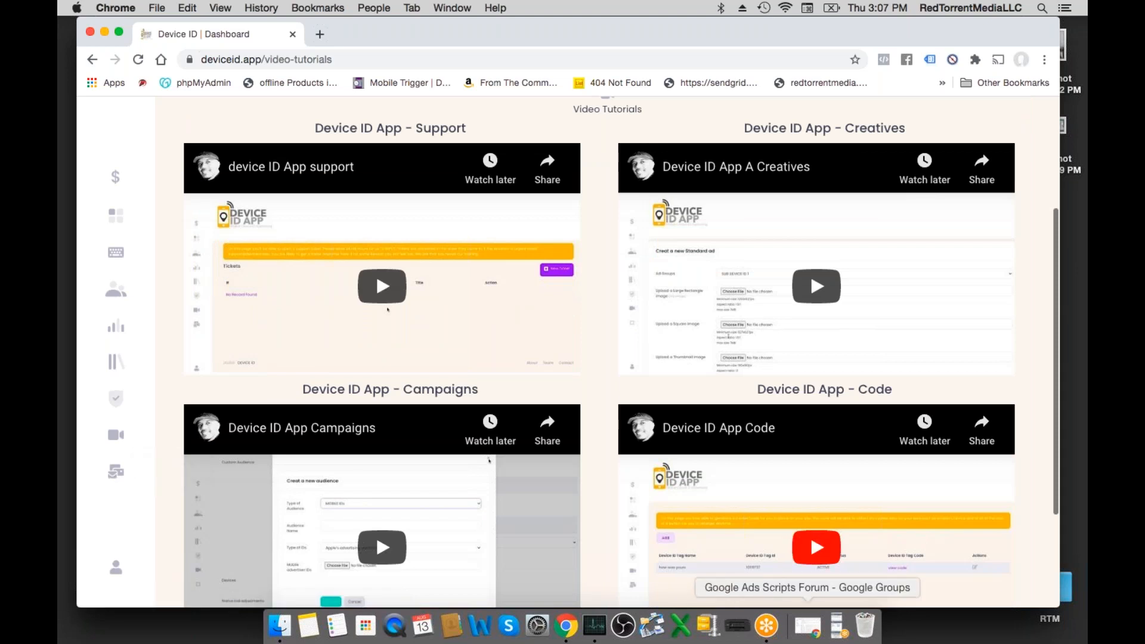
- Switch to the DEVICE ID APP FINAL presentation in Google Slides, start the slideshow from slide 173 and advance to slide 174
{"action": "left_click", "coordinate": [798, 633]}
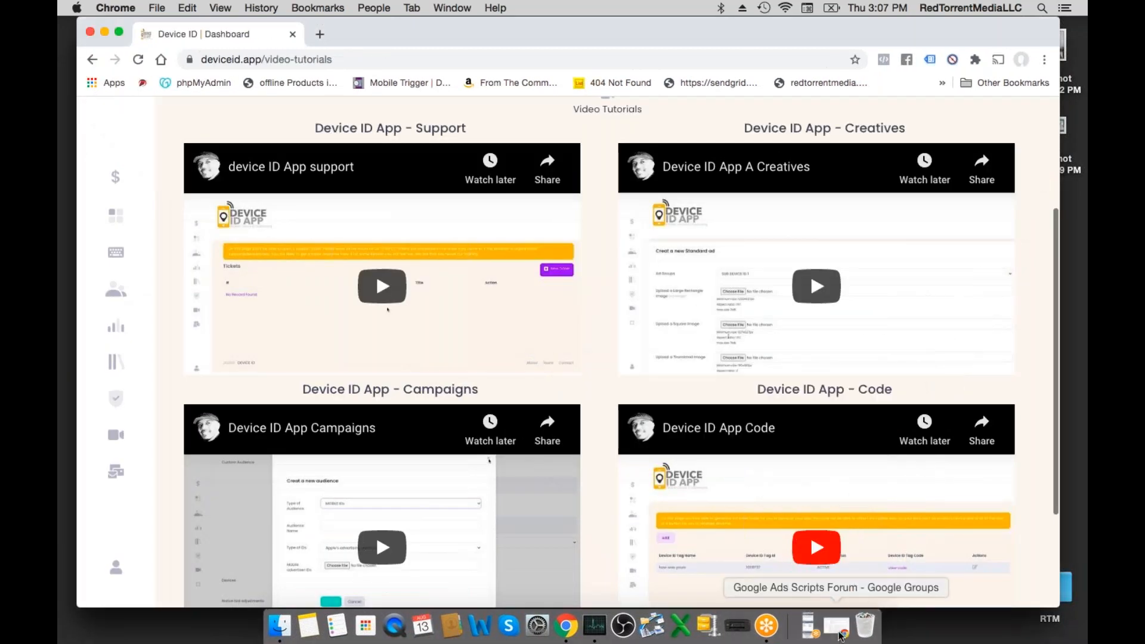
{"action": "left_click_drag", "start_coordinate": [408, 37], "coordinate": [438, 111]}
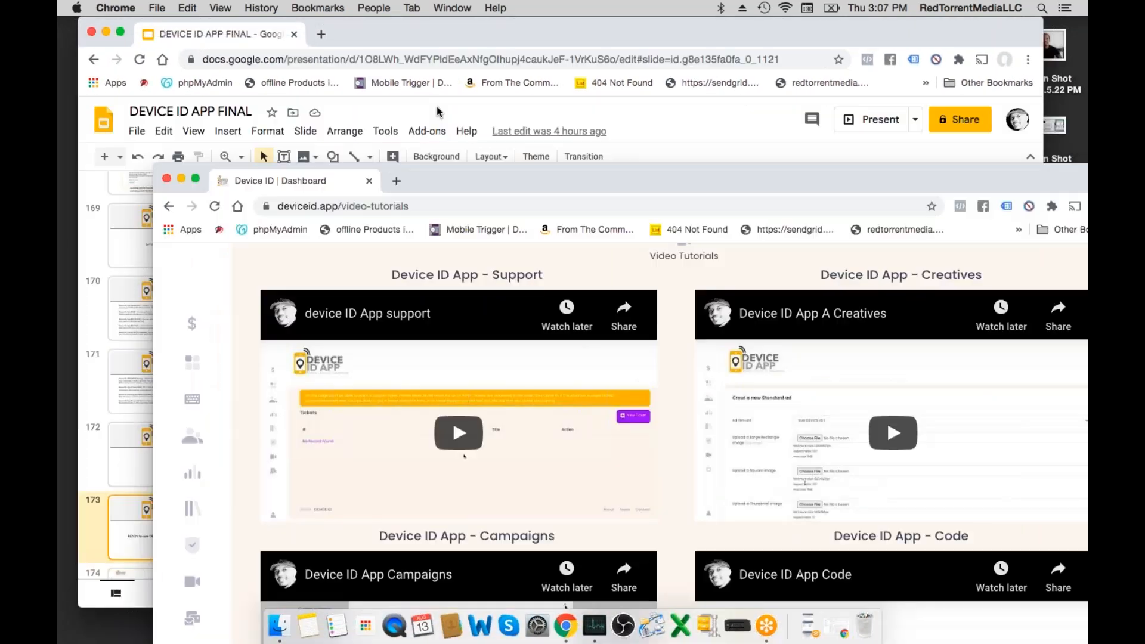
{"action": "left_click", "coordinate": [519, 35]}
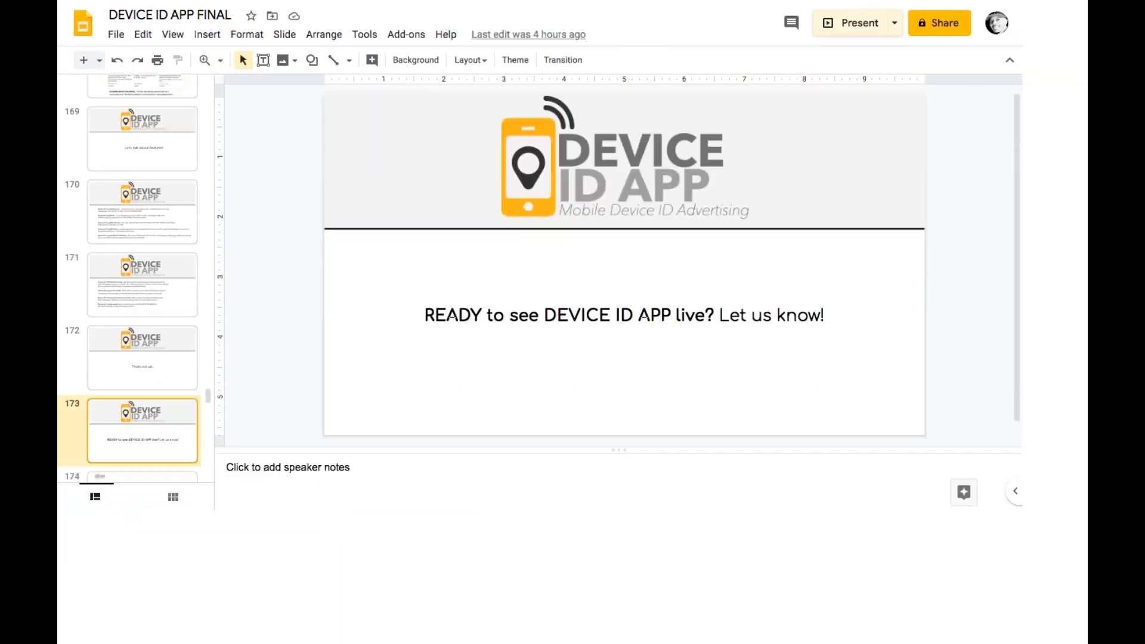
{"action": "left_click", "coordinate": [853, 117]}
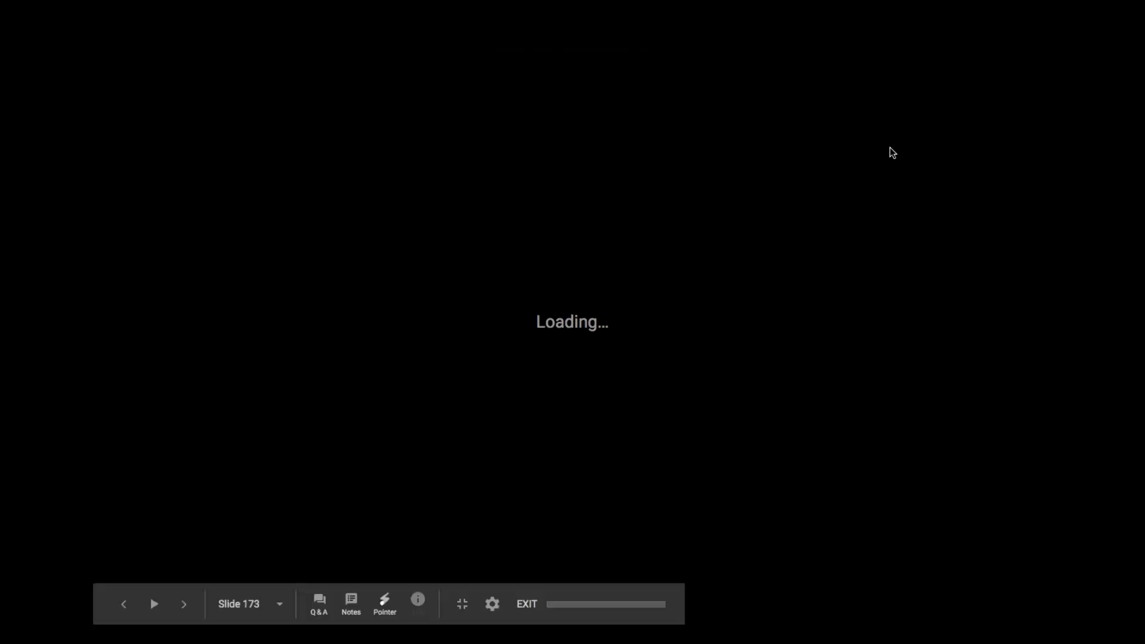
{"action": "key", "text": "Right"}
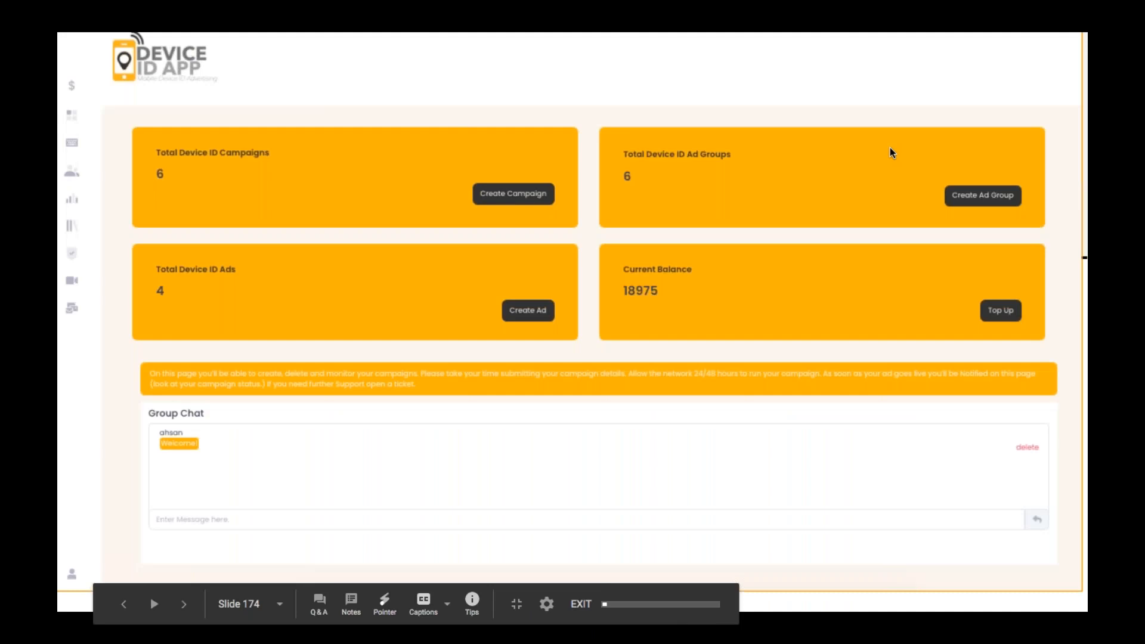
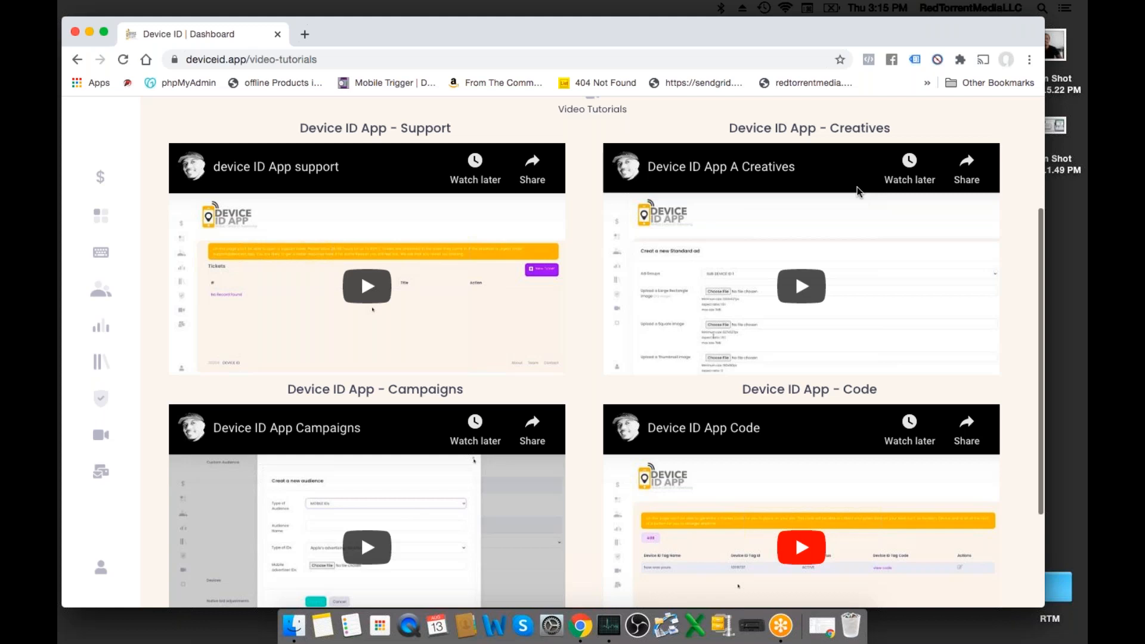
- Open the Campaigns page, start a new campaign and enter a person's first name as the campaign name
{"action": "left_click", "coordinate": [95, 222]}
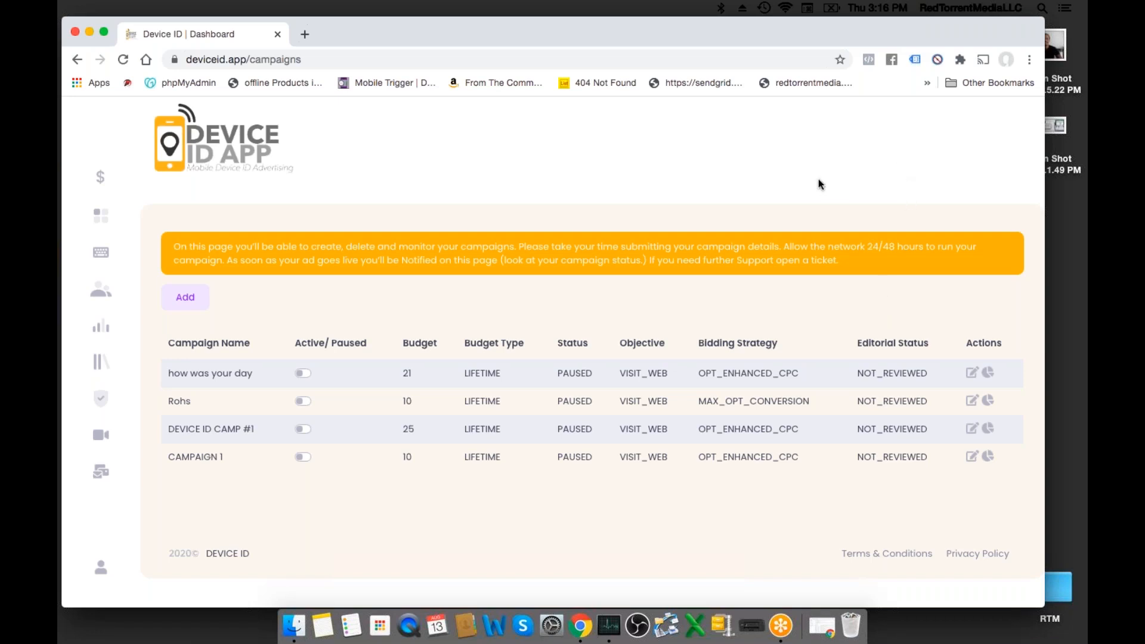
{"action": "left_click", "coordinate": [190, 300]}
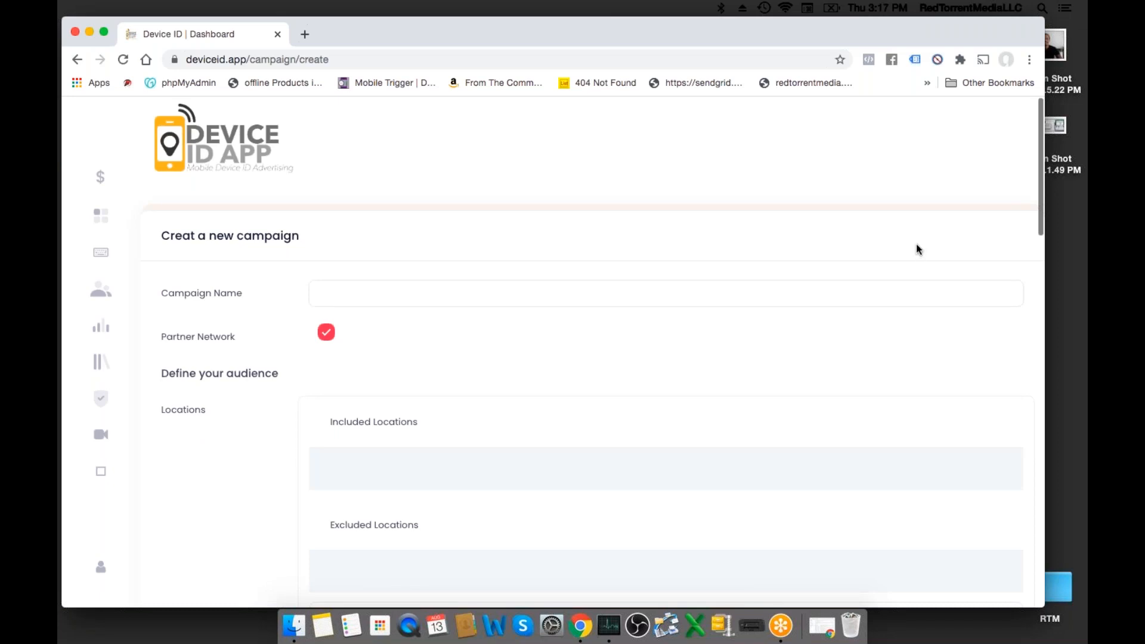
{"action": "left_click", "coordinate": [548, 326]}
{"action": "scroll", "coordinate": [548, 327], "scroll_direction": "down", "scroll_amount": 1}
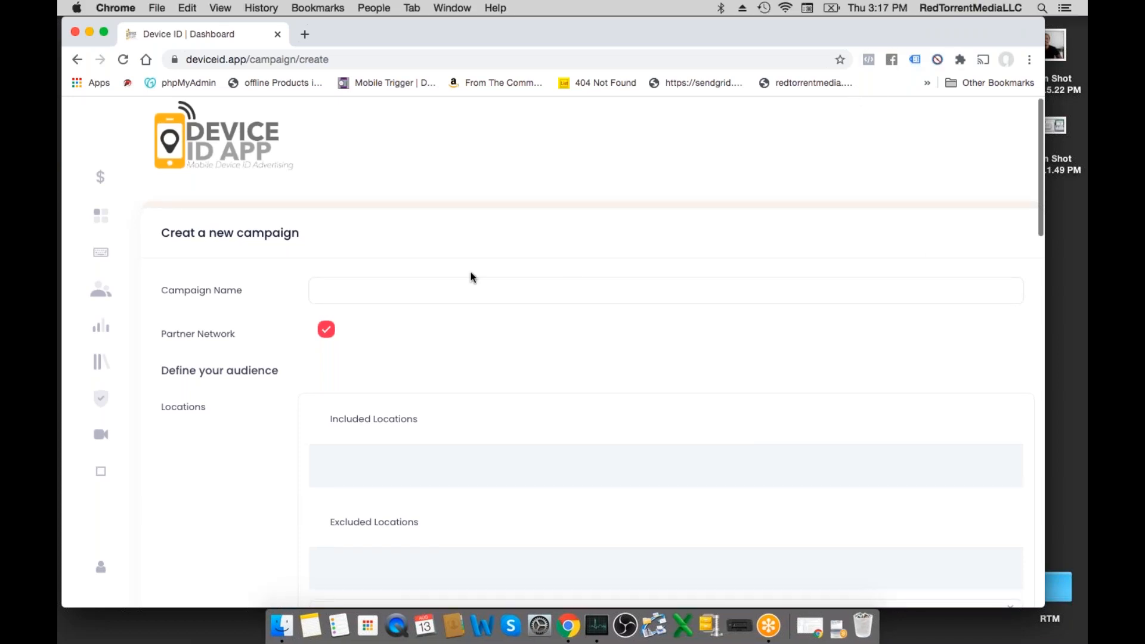
{"action": "left_click", "coordinate": [459, 286]}
{"action": "type", "text": "JIMMY"}
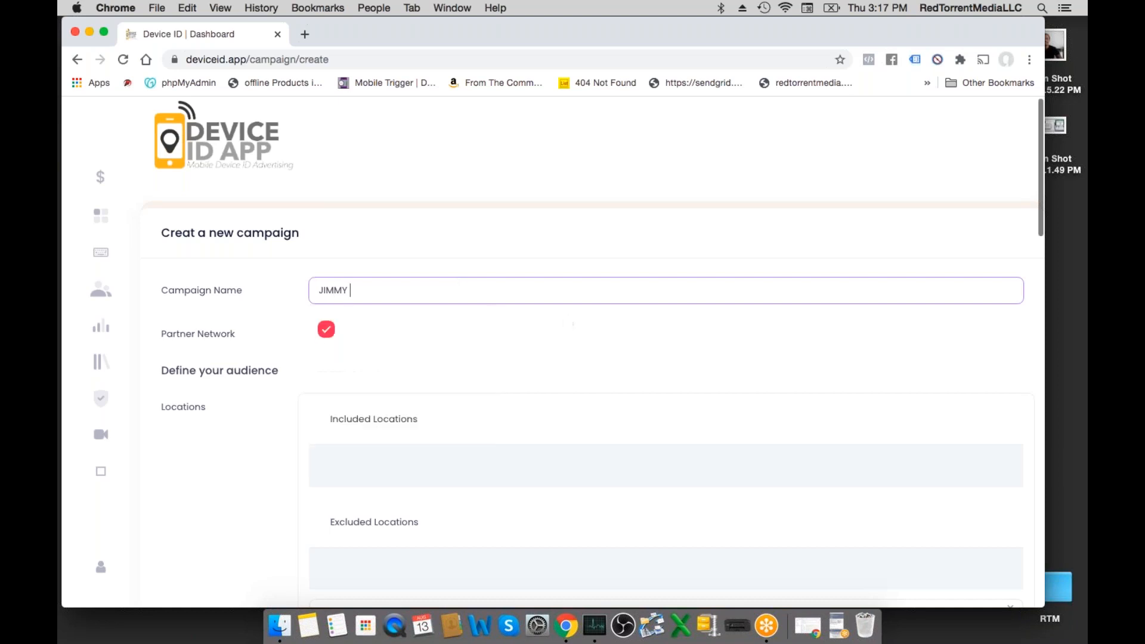
- Search the campaign locations for "Tamp" and add DMA Tampa-St. Petersburg to the included locations
{"action": "scroll", "coordinate": [344, 303], "scroll_direction": "down", "scroll_amount": 5}
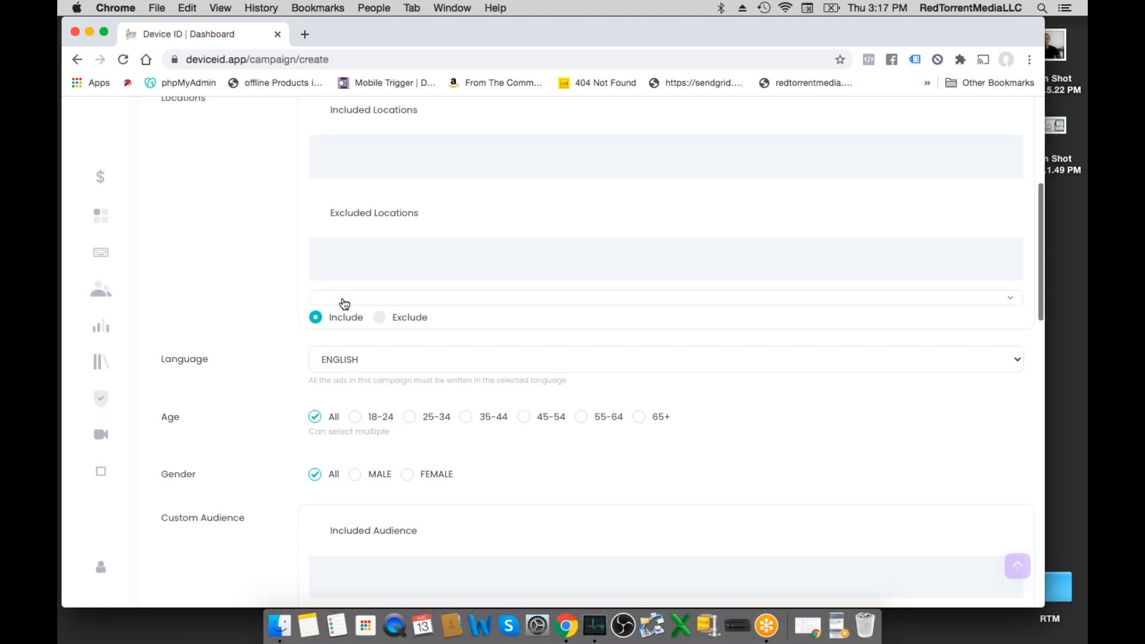
{"action": "left_click", "coordinate": [349, 298]}
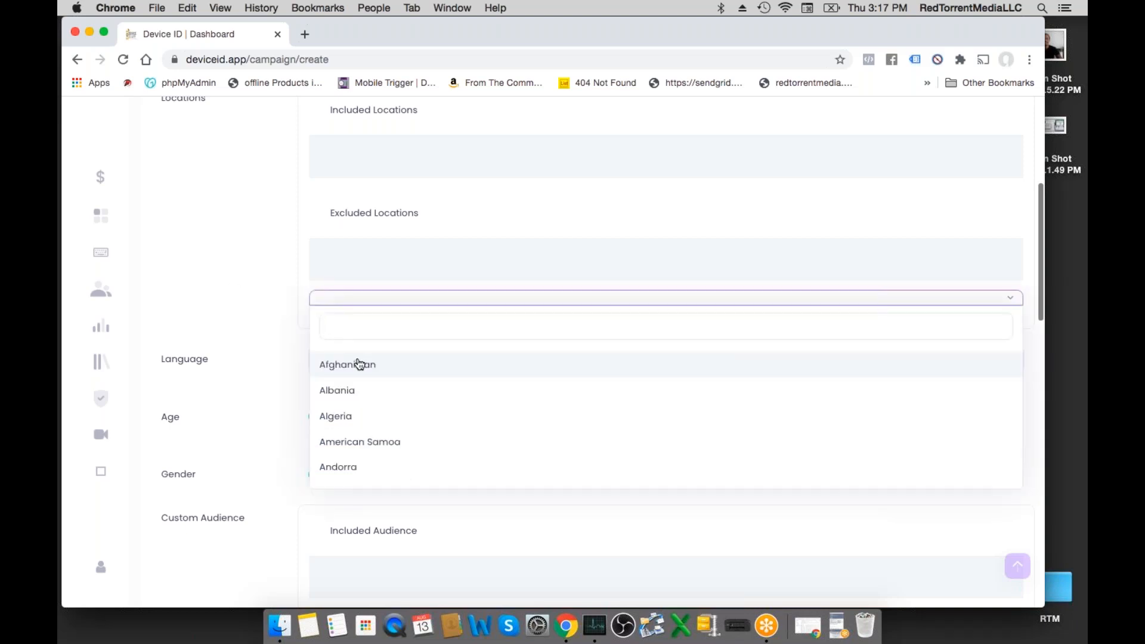
{"action": "type", "text": "Tamp"}
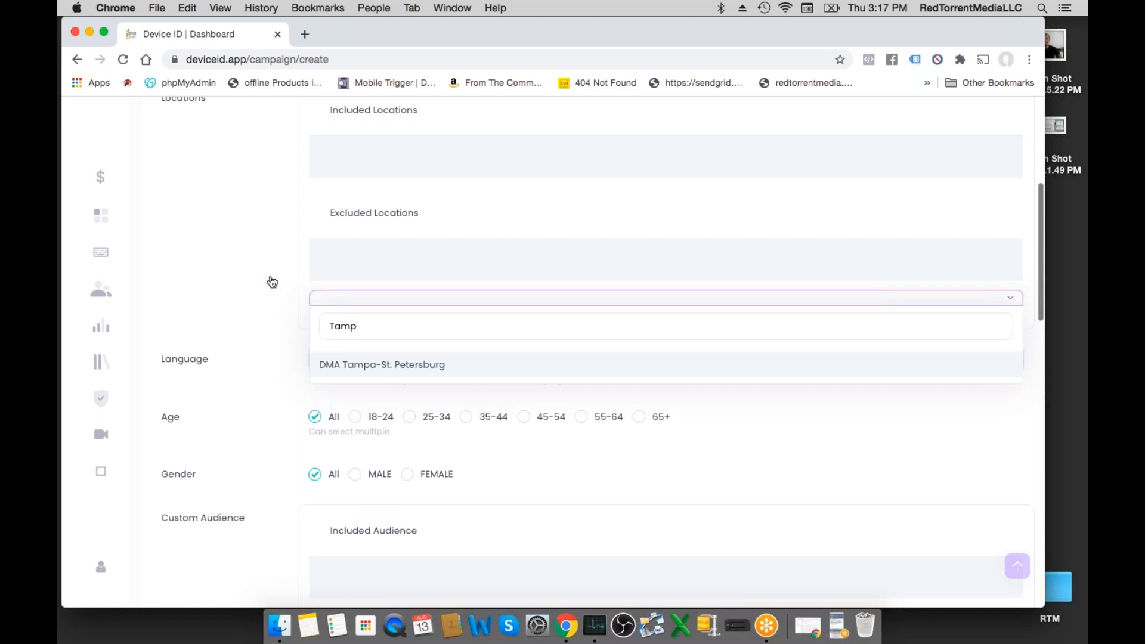
{"action": "left_click", "coordinate": [346, 364]}
{"action": "scroll", "coordinate": [346, 340], "scroll_direction": "up", "scroll_amount": 2}
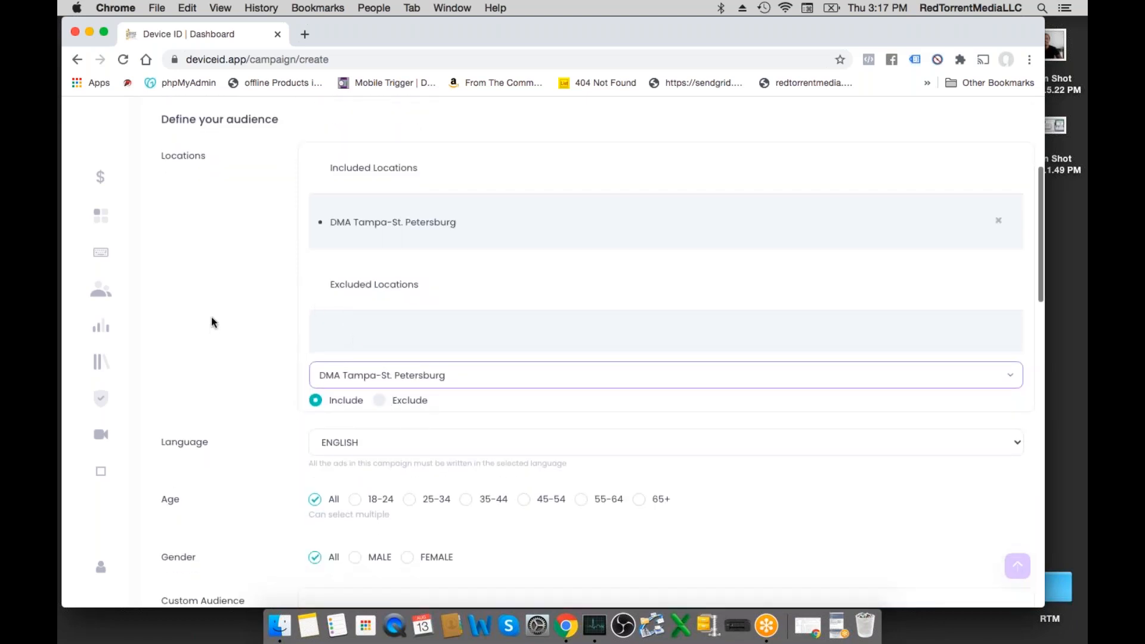
- Add the existing "mobiel ids" audience to the campaign's included custom audiences
{"action": "scroll", "coordinate": [297, 346], "scroll_direction": "down", "scroll_amount": 4}
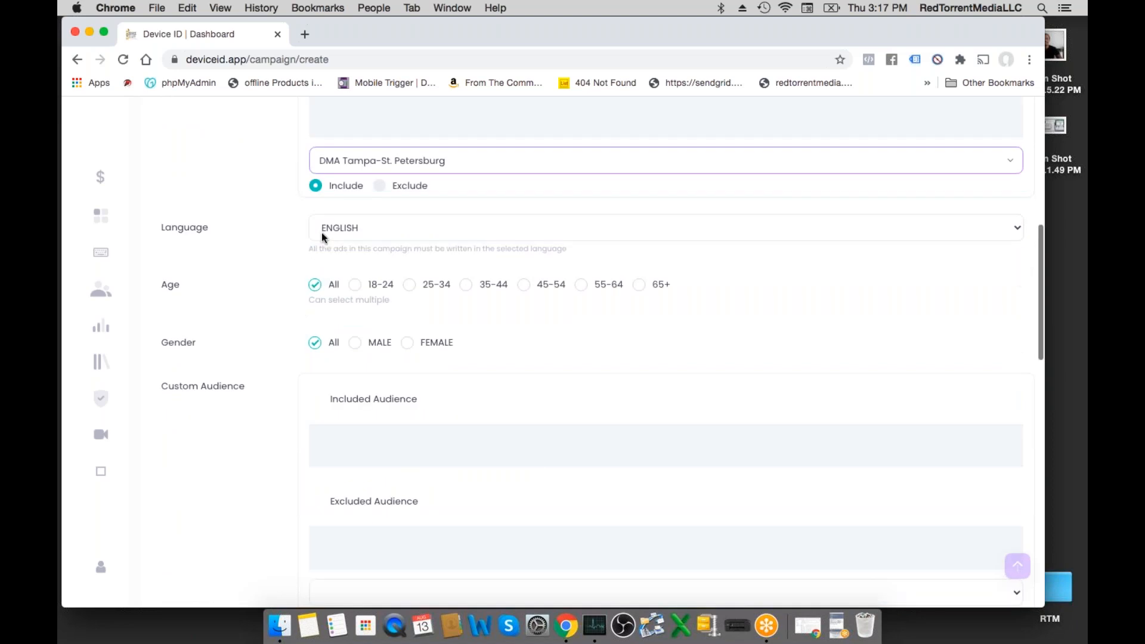
{"action": "scroll", "coordinate": [276, 253], "scroll_direction": "down", "scroll_amount": 1}
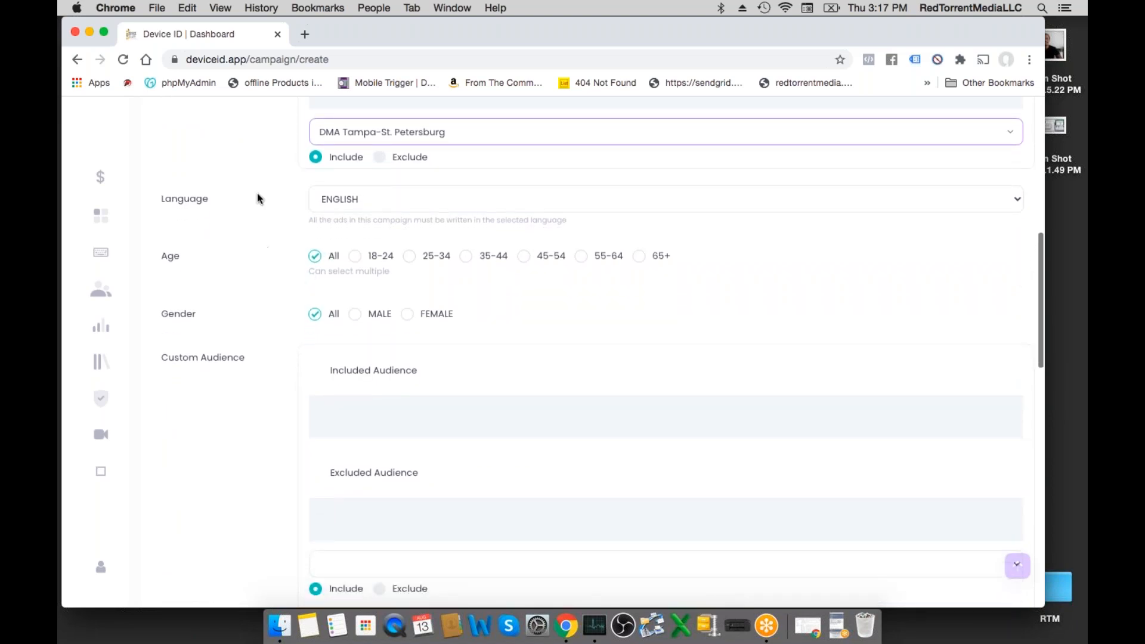
{"action": "scroll", "coordinate": [222, 325], "scroll_direction": "down", "scroll_amount": 2}
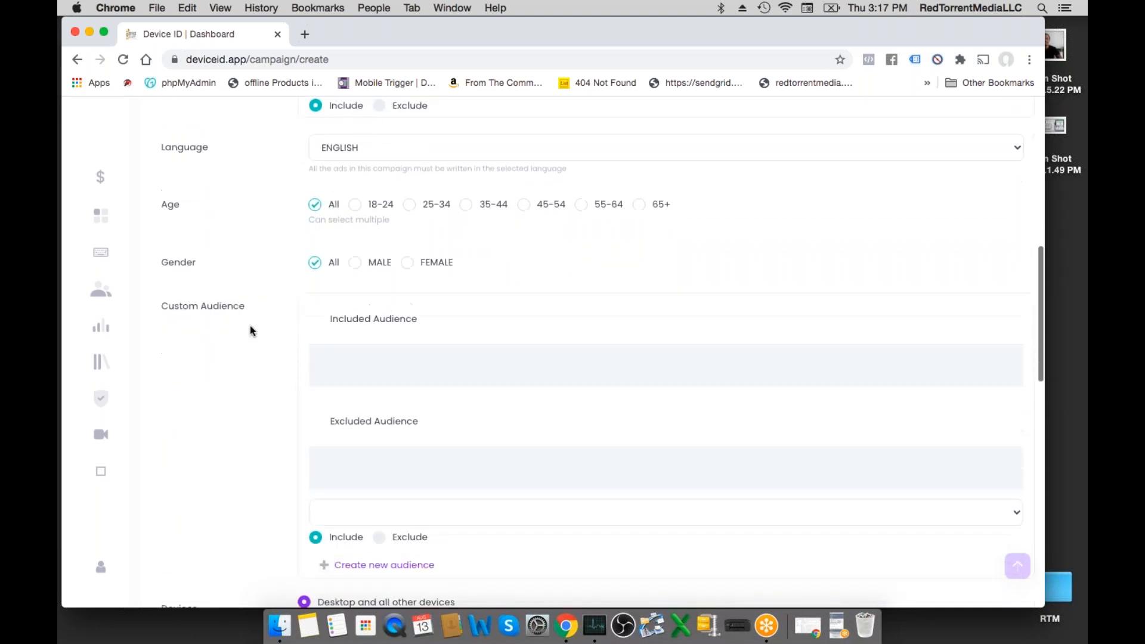
{"action": "scroll", "coordinate": [253, 330], "scroll_direction": "down", "scroll_amount": 4}
{"action": "left_click", "coordinate": [338, 327]}
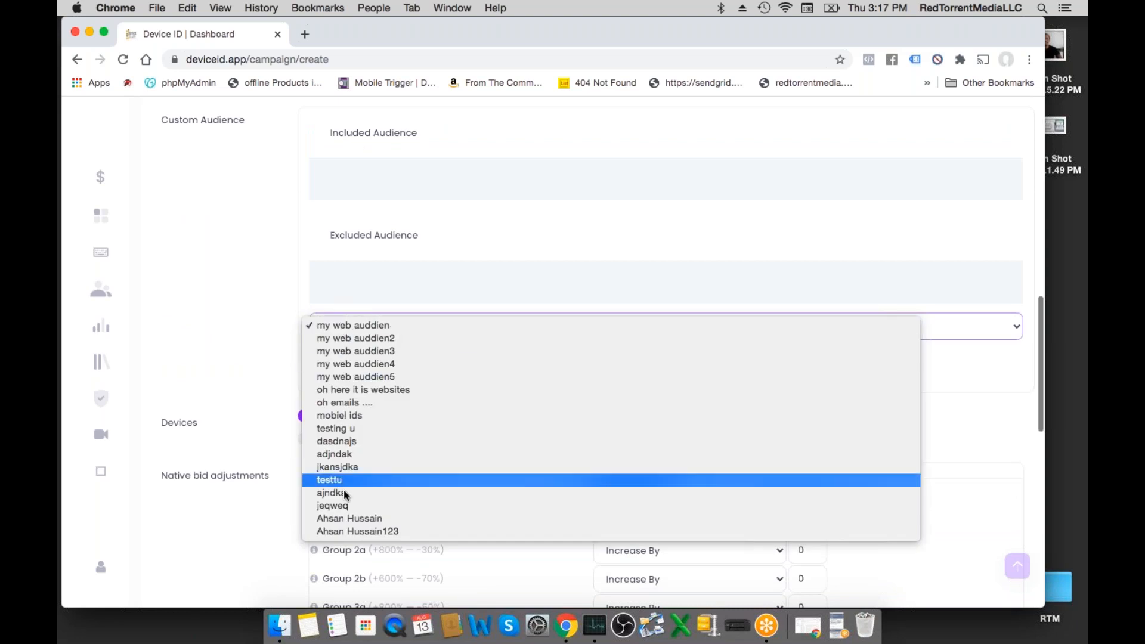
{"action": "left_click", "coordinate": [369, 417]}
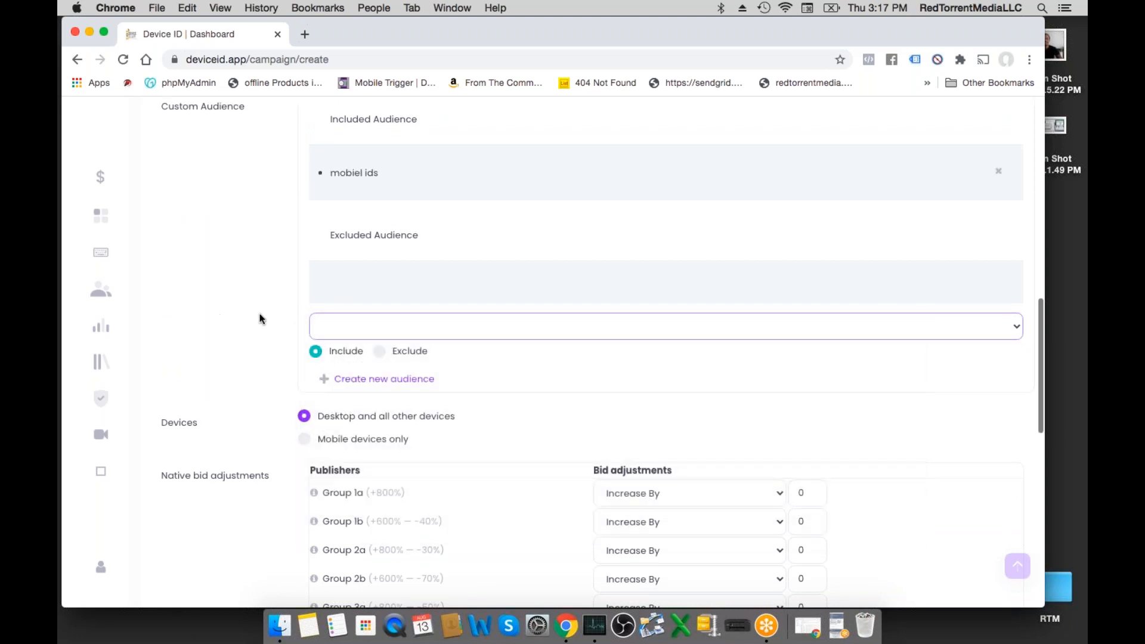
{"action": "scroll", "coordinate": [291, 334], "scroll_direction": "down", "scroll_amount": 3}
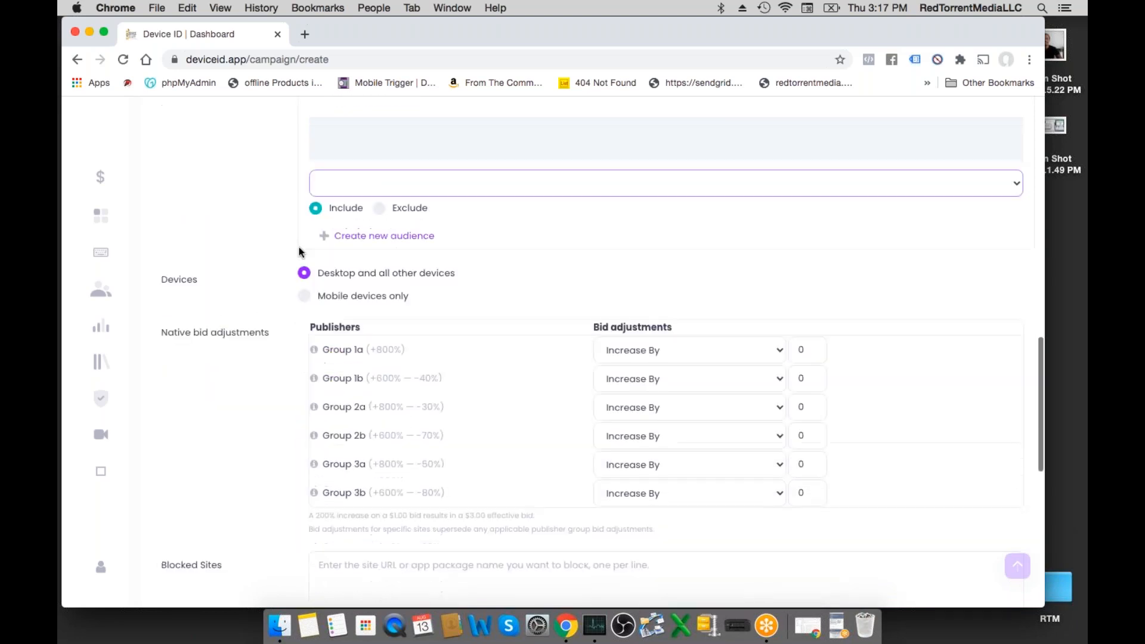
{"action": "left_click", "coordinate": [340, 191]}
{"action": "left_click", "coordinate": [222, 170]}
- Set the campaign budget to 25 and try to submit the new campaign
{"action": "scroll", "coordinate": [239, 183], "scroll_direction": "down", "scroll_amount": 4}
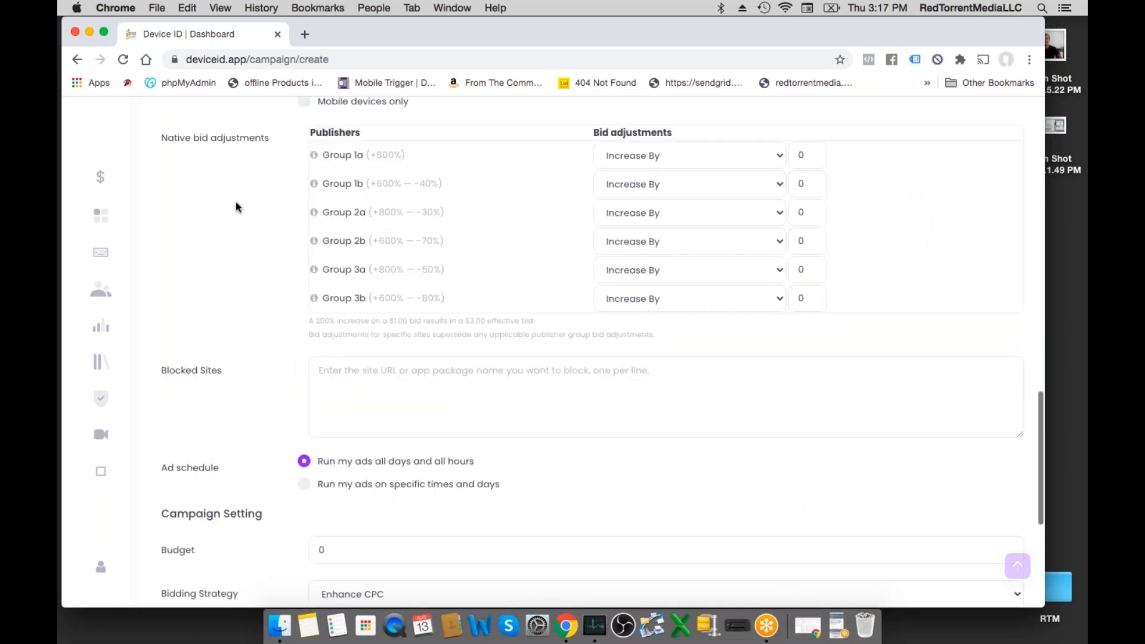
{"action": "scroll", "coordinate": [239, 179], "scroll_direction": "down", "scroll_amount": 1}
{"action": "scroll", "coordinate": [267, 221], "scroll_direction": "down", "scroll_amount": 3}
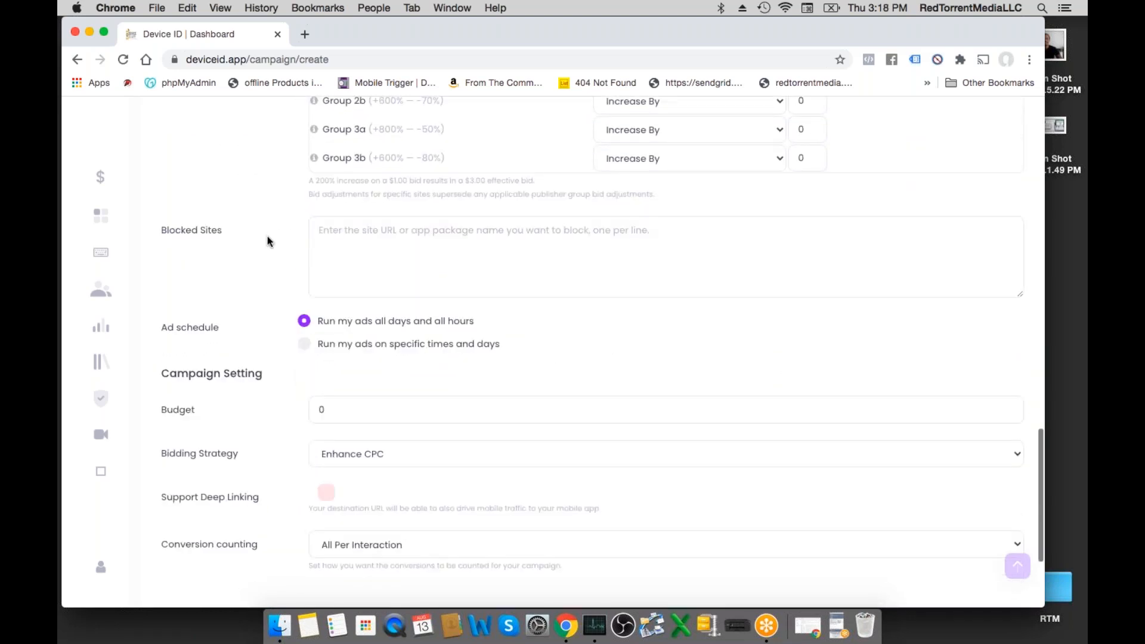
{"action": "scroll", "coordinate": [267, 238], "scroll_direction": "down", "scroll_amount": 4}
{"action": "left_click", "coordinate": [348, 252]}
{"action": "double_click", "coordinate": [348, 252]}
{"action": "type", "text": "25"}
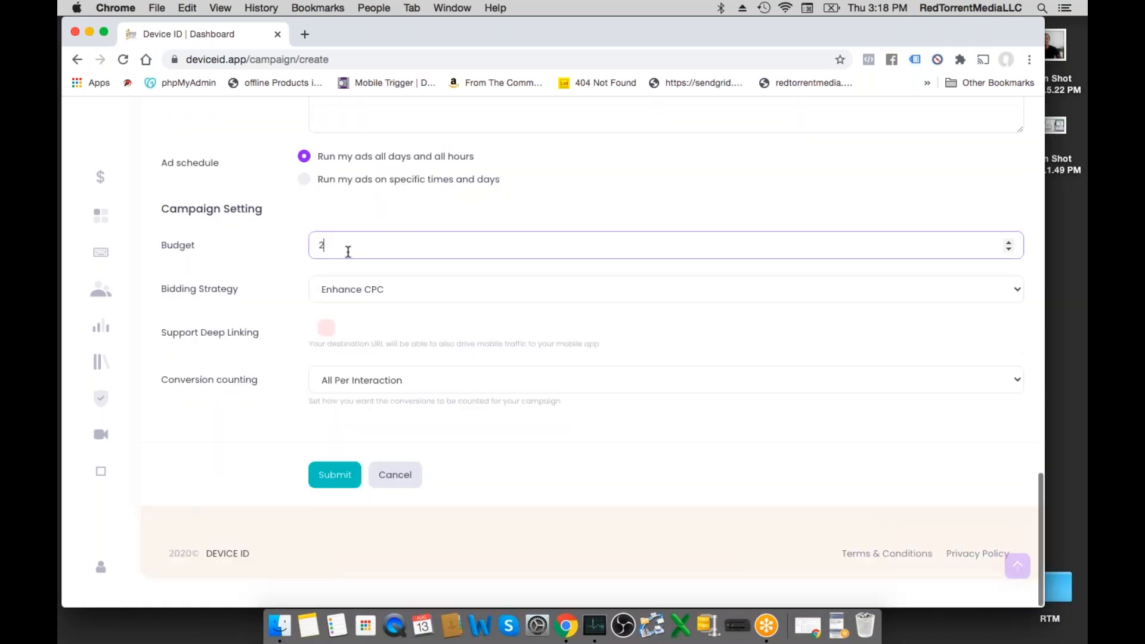
{"action": "left_click", "coordinate": [229, 337]}
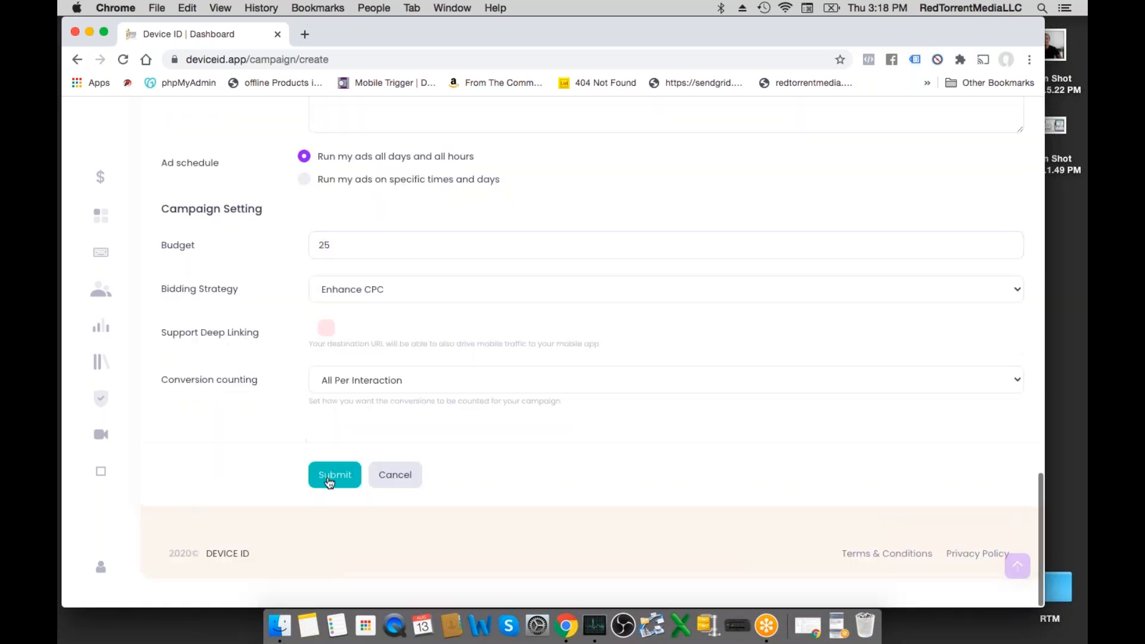
{"action": "left_click", "coordinate": [332, 478]}
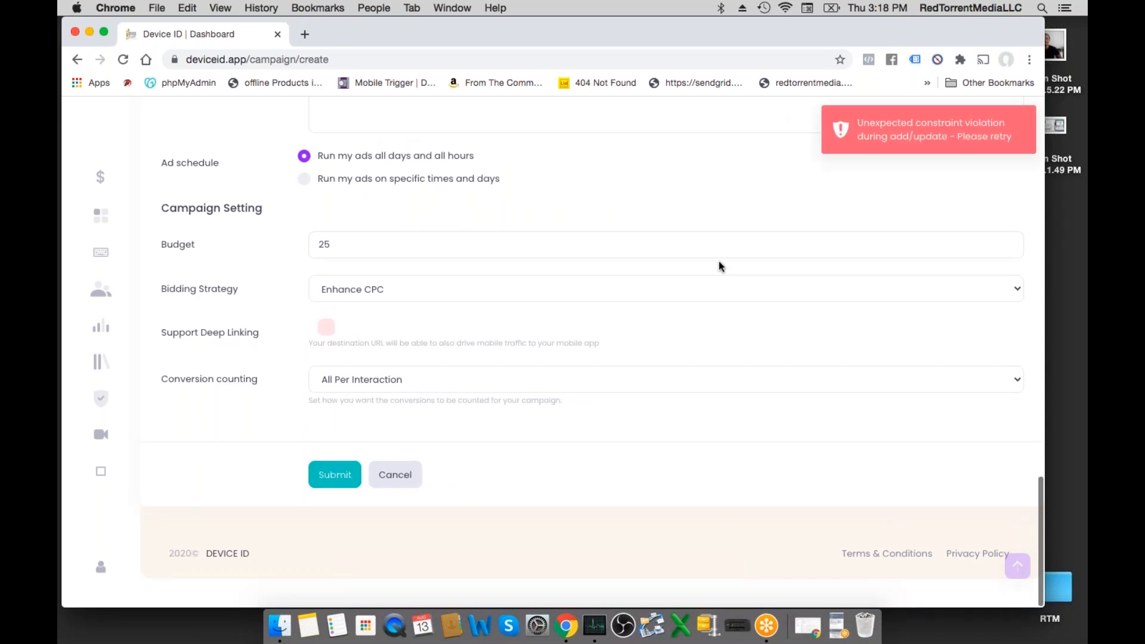
- Enable Partner Network for the new campaign and return to the campaign settings at the end of the form
{"action": "scroll", "coordinate": [721, 264], "scroll_direction": "up", "scroll_amount": 1}
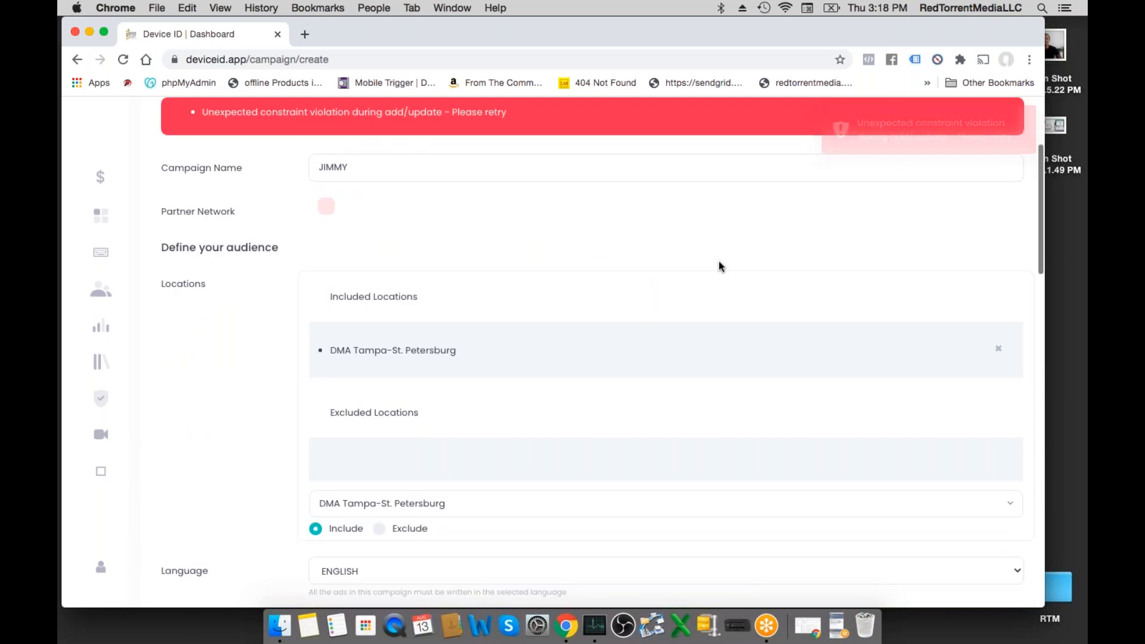
{"action": "left_click", "coordinate": [325, 163]}
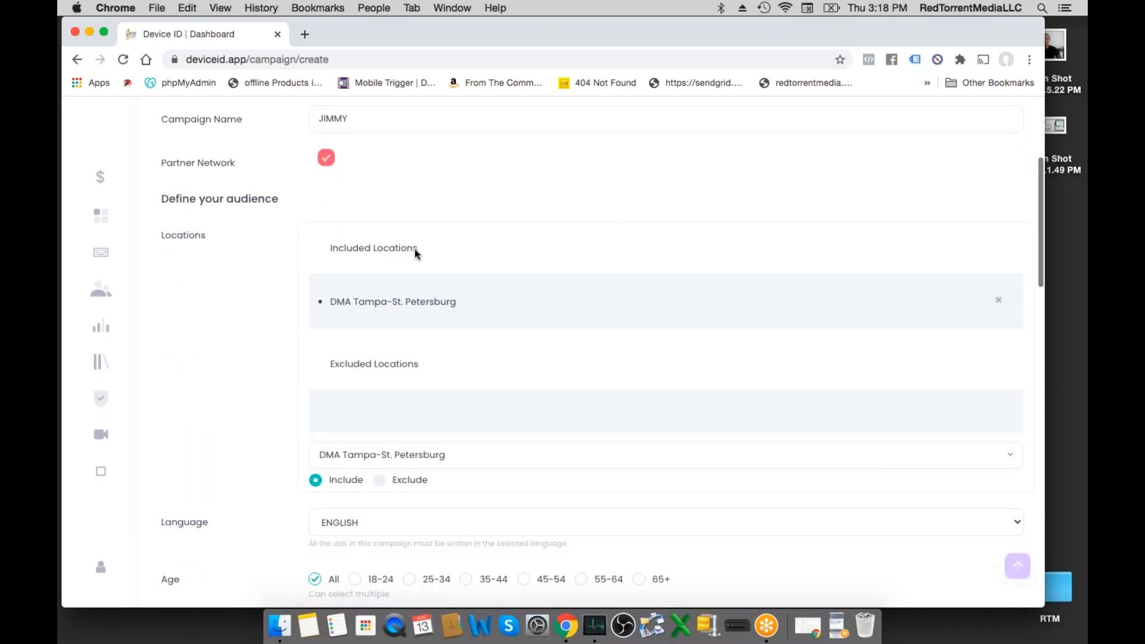
{"action": "scroll", "coordinate": [414, 256], "scroll_direction": "down", "scroll_amount": 3}
{"action": "scroll", "coordinate": [350, 258], "scroll_direction": "down", "scroll_amount": 15}
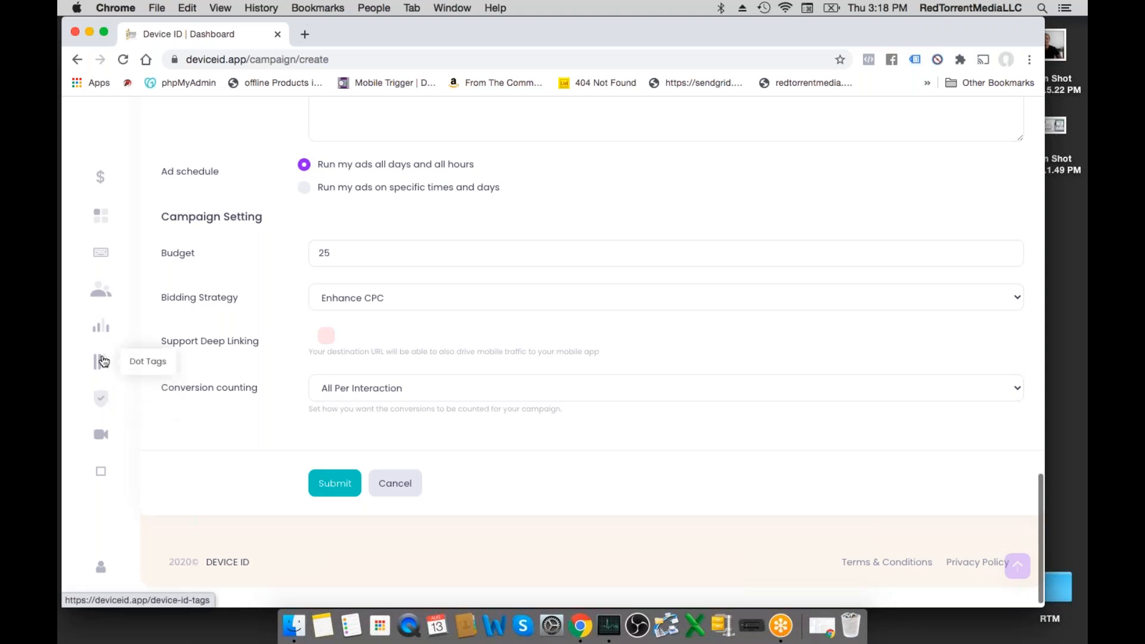
- Open the Dot Tags page, view the tag code snippet for "how was yours" and close it
{"action": "left_click", "coordinate": [103, 361]}
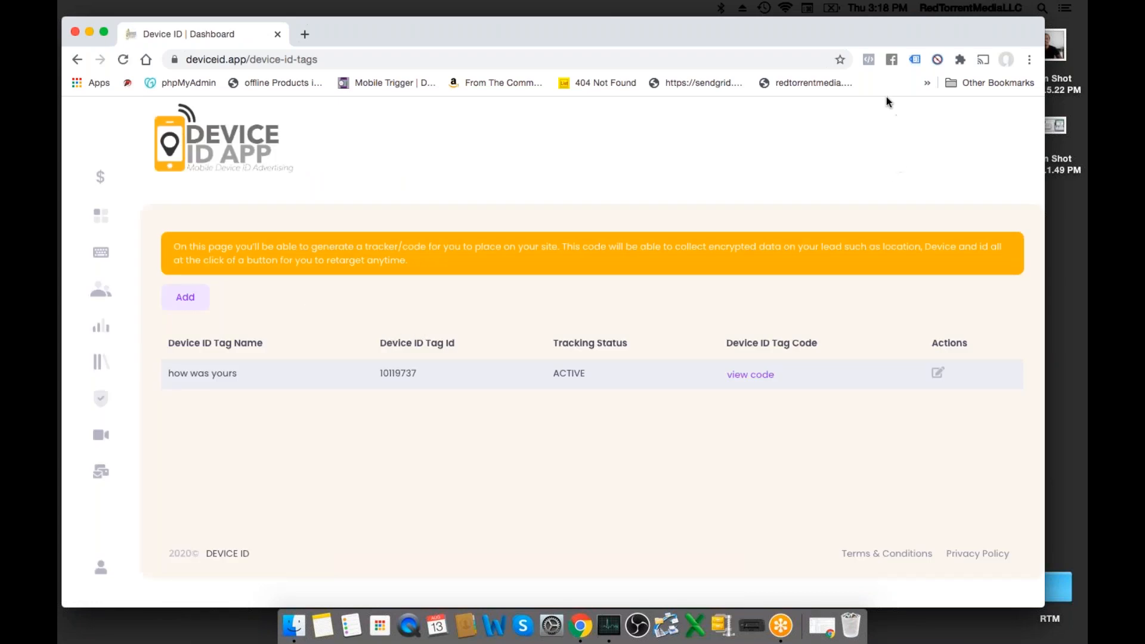
{"action": "left_click", "coordinate": [858, 88]}
{"action": "left_click", "coordinate": [762, 389]}
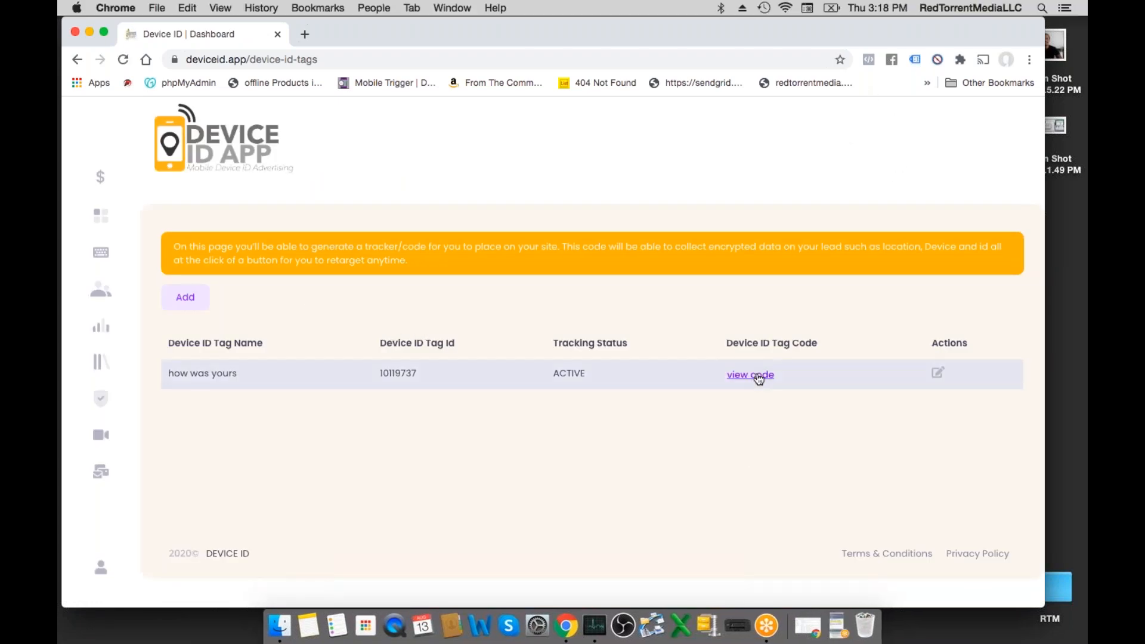
{"action": "left_click", "coordinate": [758, 379]}
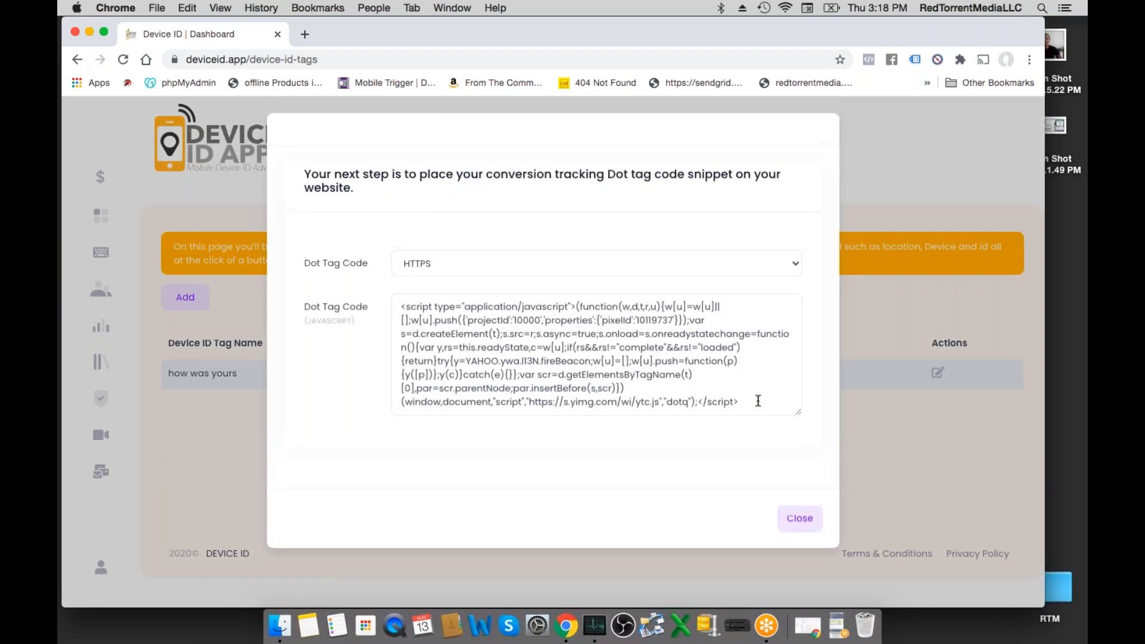
{"action": "left_click", "coordinate": [801, 519]}
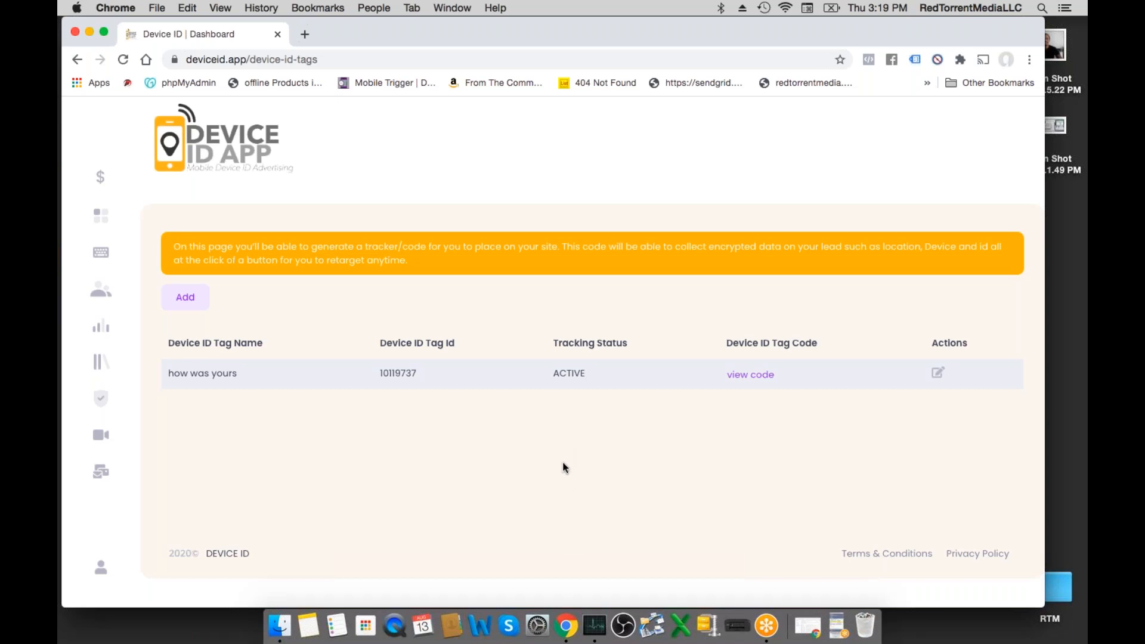
- Look over the ad groups list, then generate the "how was your day" campaign report for 08/01/2020 to 08/31/2020
{"action": "left_click", "coordinate": [104, 294]}
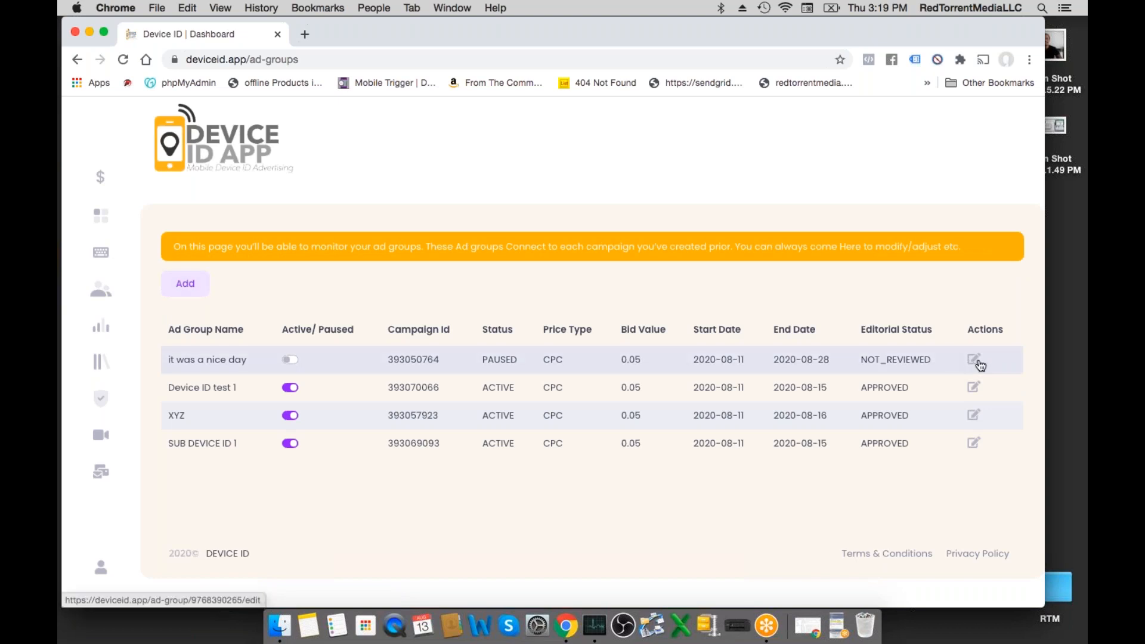
{"action": "left_click", "coordinate": [105, 222]}
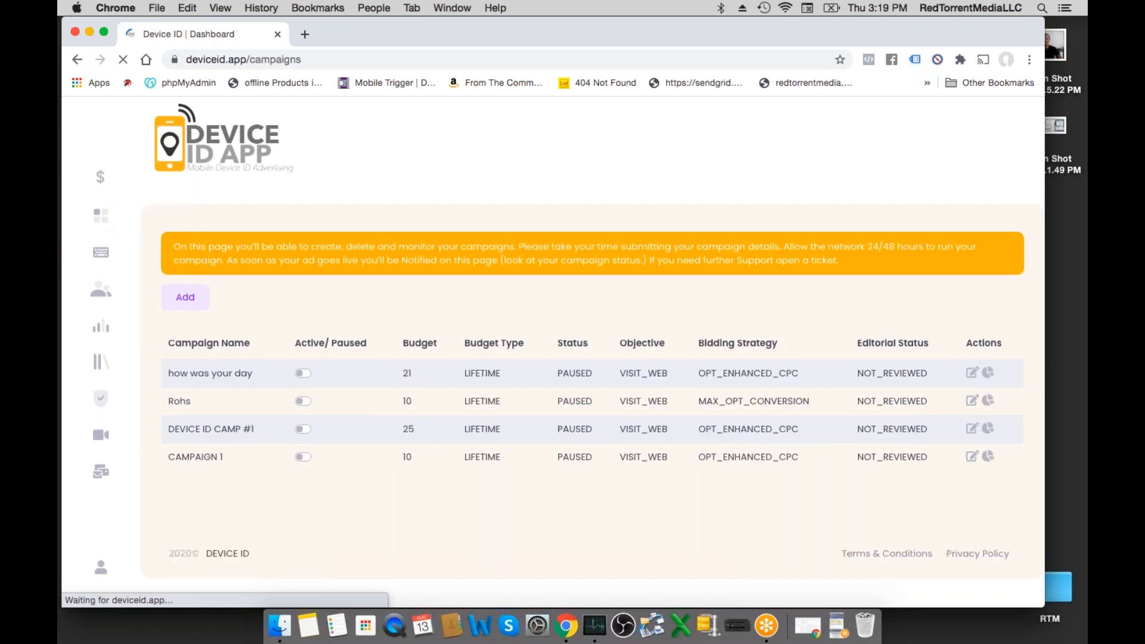
{"action": "left_click", "coordinate": [989, 374]}
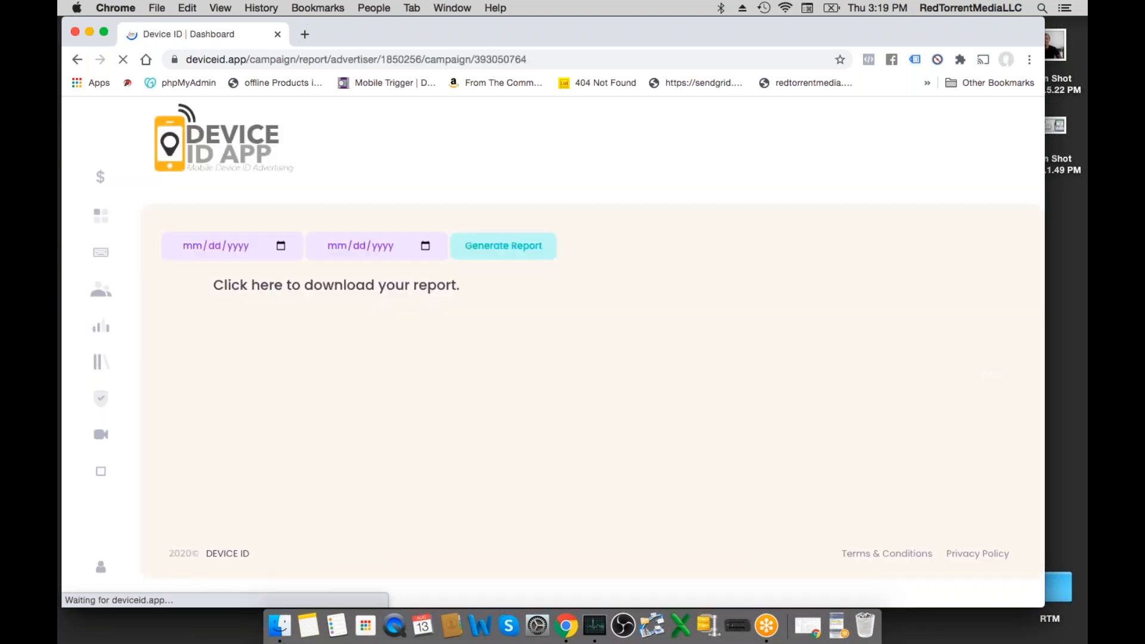
{"action": "left_click", "coordinate": [280, 251]}
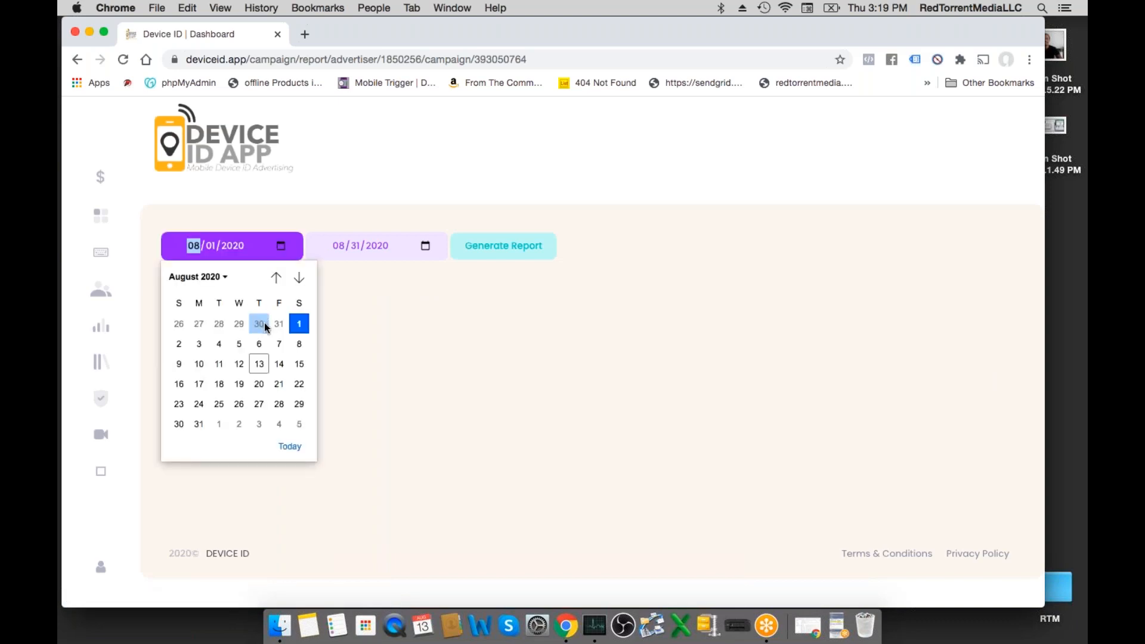
{"action": "left_click", "coordinate": [300, 325]}
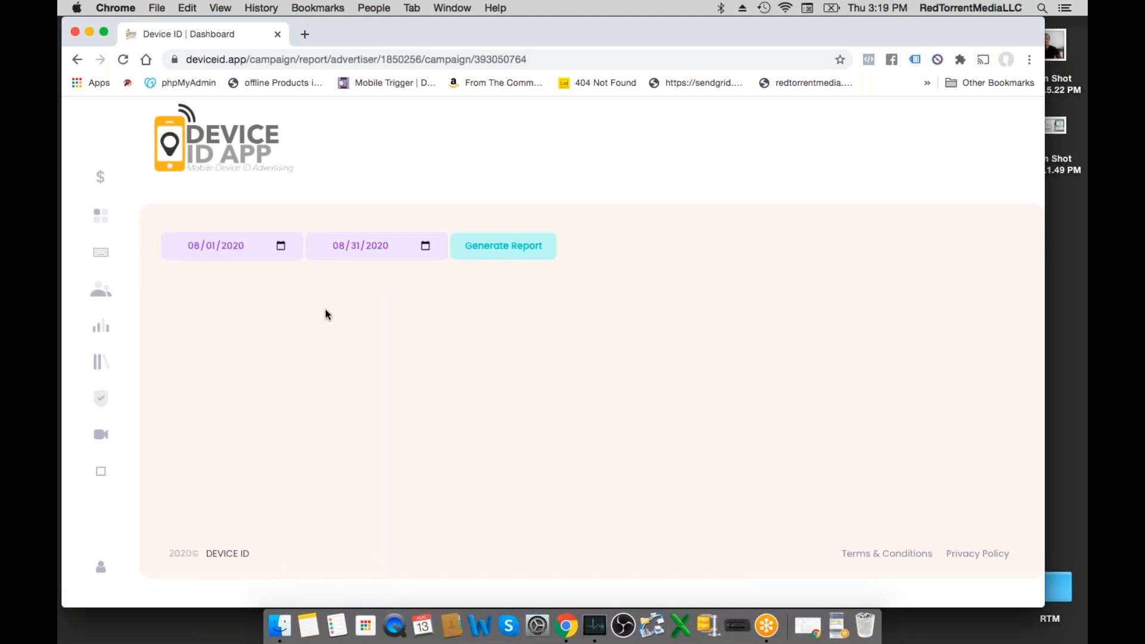
{"action": "left_click", "coordinate": [534, 251]}
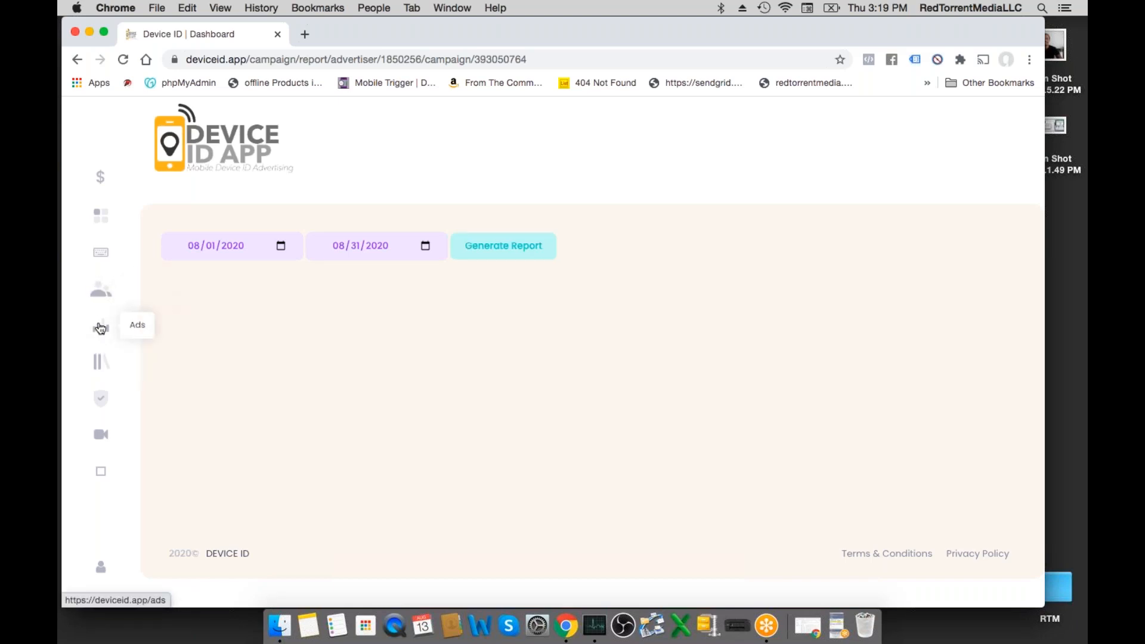
- Open the Ads page, open the "ah yes a nice day" ad for editing and look over its form fields
{"action": "left_click", "coordinate": [100, 328]}
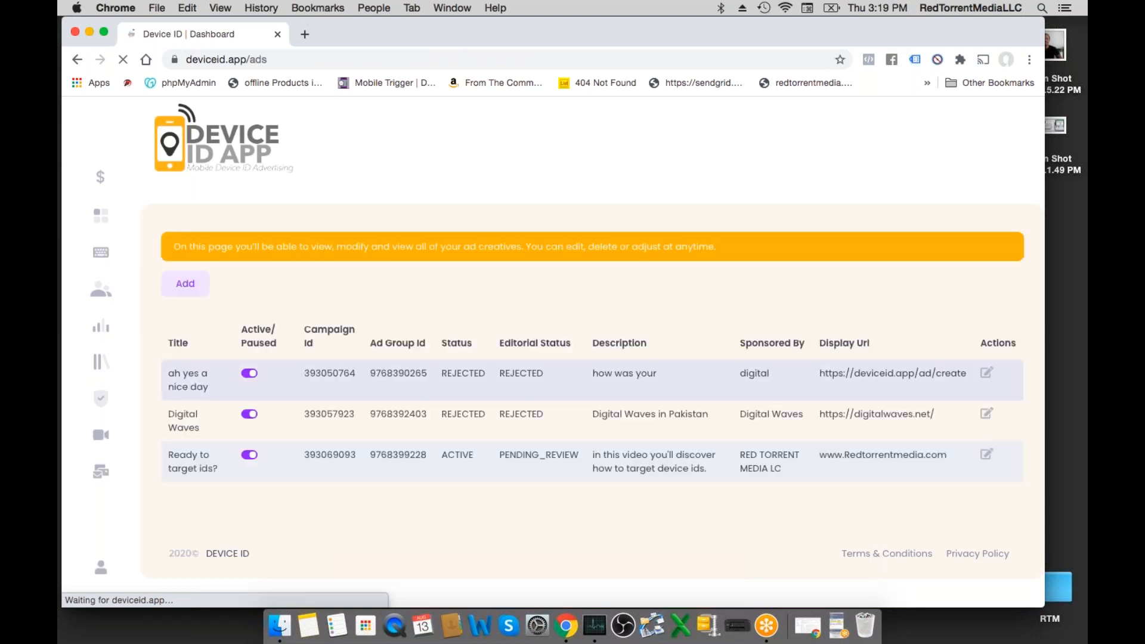
{"action": "left_click", "coordinate": [987, 374]}
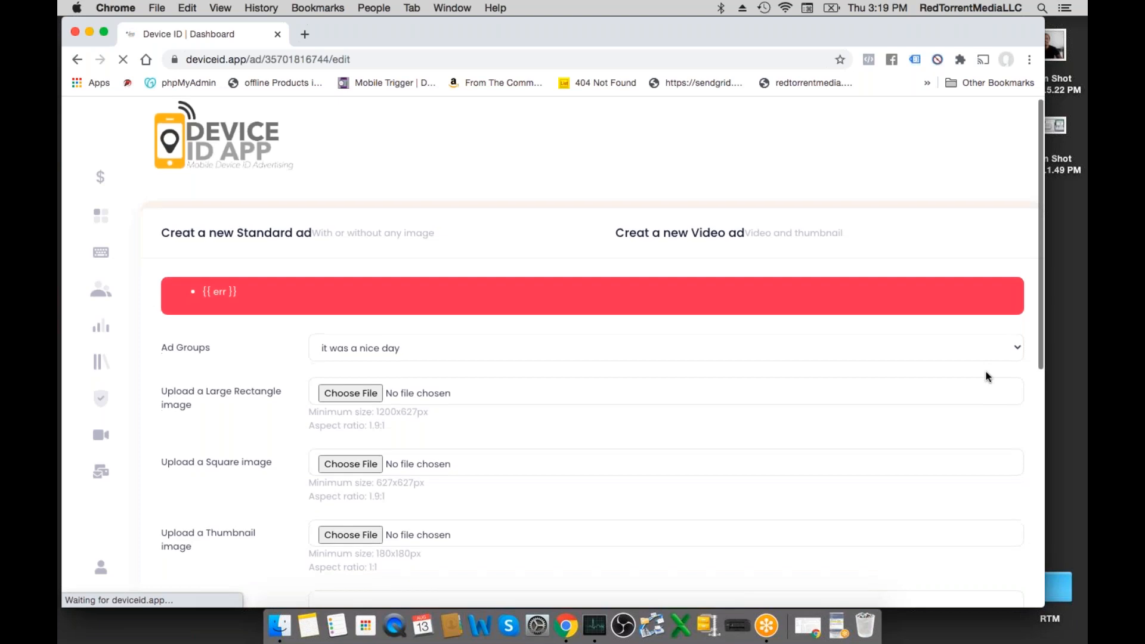
{"action": "scroll", "coordinate": [987, 377], "scroll_direction": "down", "scroll_amount": 1}
{"action": "scroll", "coordinate": [987, 377], "scroll_direction": "down", "scroll_amount": 6}
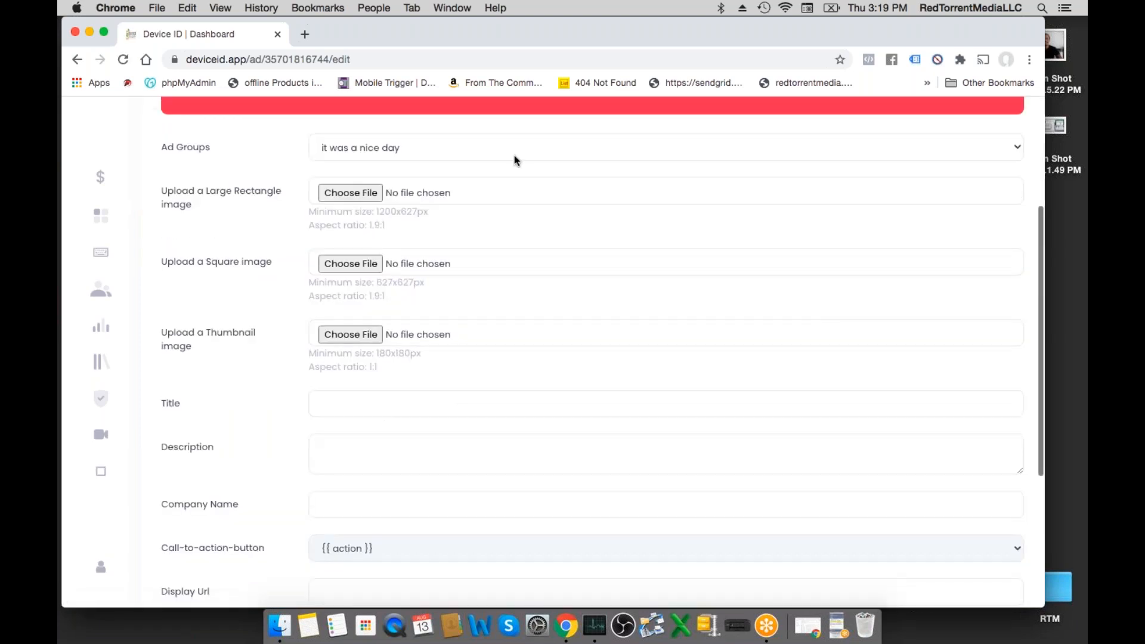
- Check the ad group choices, examine the ad form's image, text, call-to-action and URL fields, and open the device ID audiences page
{"action": "left_click", "coordinate": [359, 151]}
{"action": "left_click", "coordinate": [251, 188]}
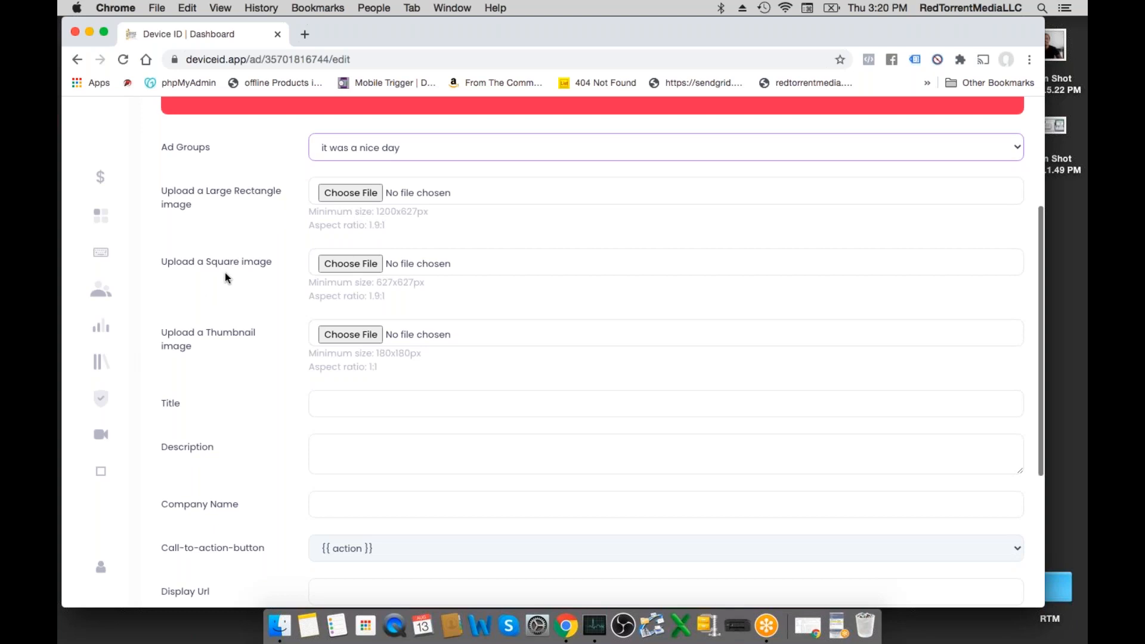
{"action": "scroll", "coordinate": [226, 278], "scroll_direction": "down", "scroll_amount": 4}
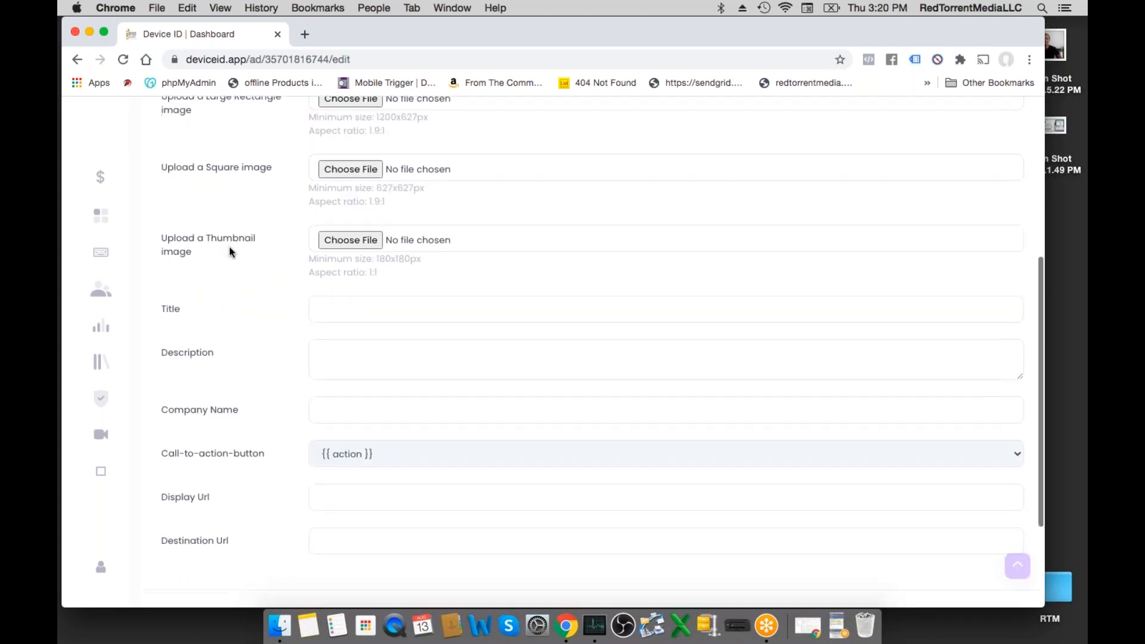
{"action": "scroll", "coordinate": [316, 367], "scroll_direction": "down", "scroll_amount": 1}
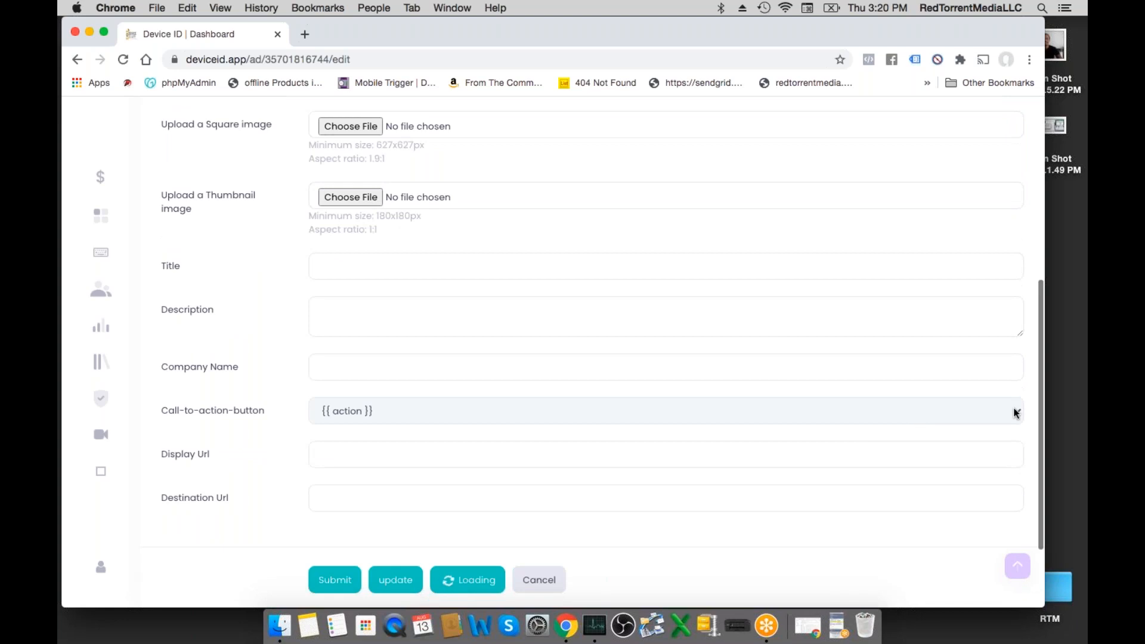
{"action": "scroll", "coordinate": [1010, 423], "scroll_direction": "down", "scroll_amount": 4}
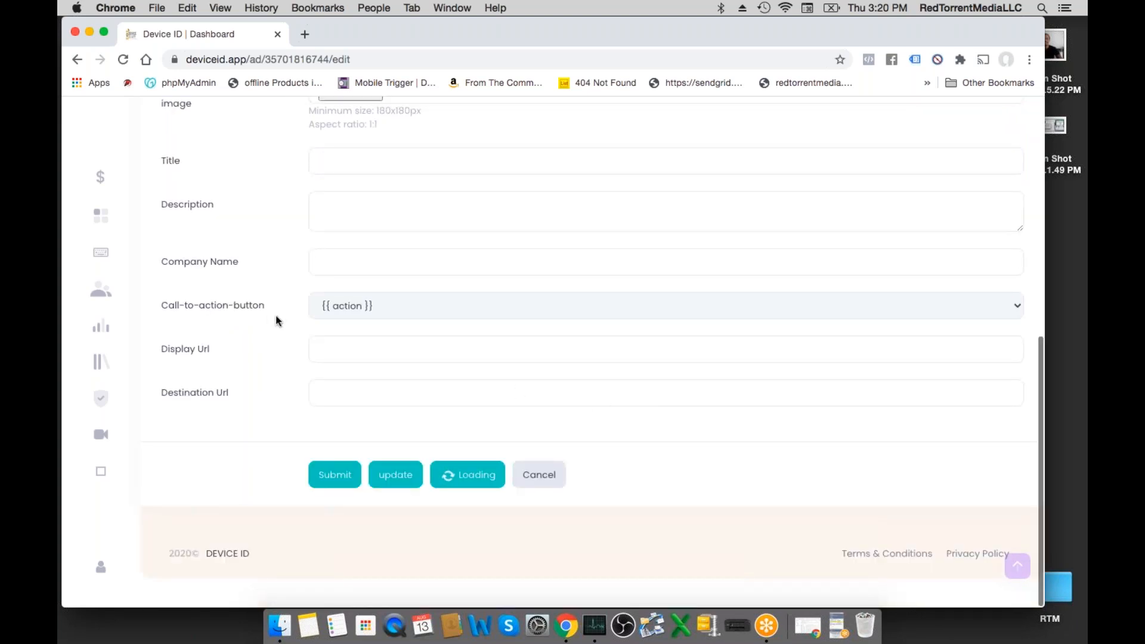
{"action": "scroll", "coordinate": [389, 380], "scroll_direction": "up", "scroll_amount": 15}
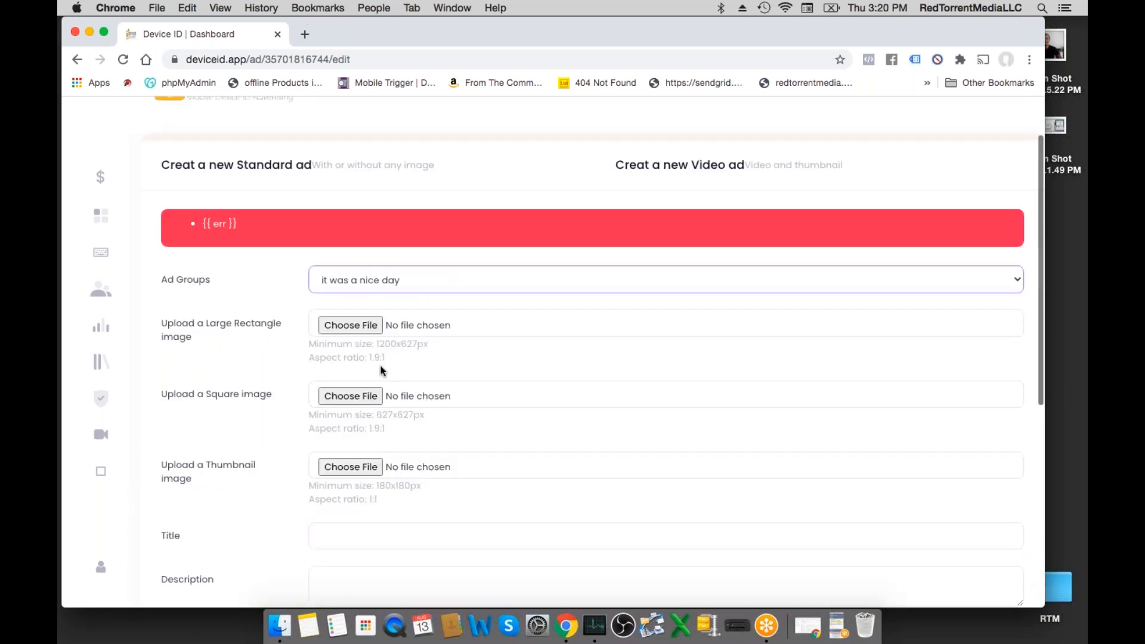
{"action": "scroll", "coordinate": [390, 380], "scroll_direction": "down", "scroll_amount": 15}
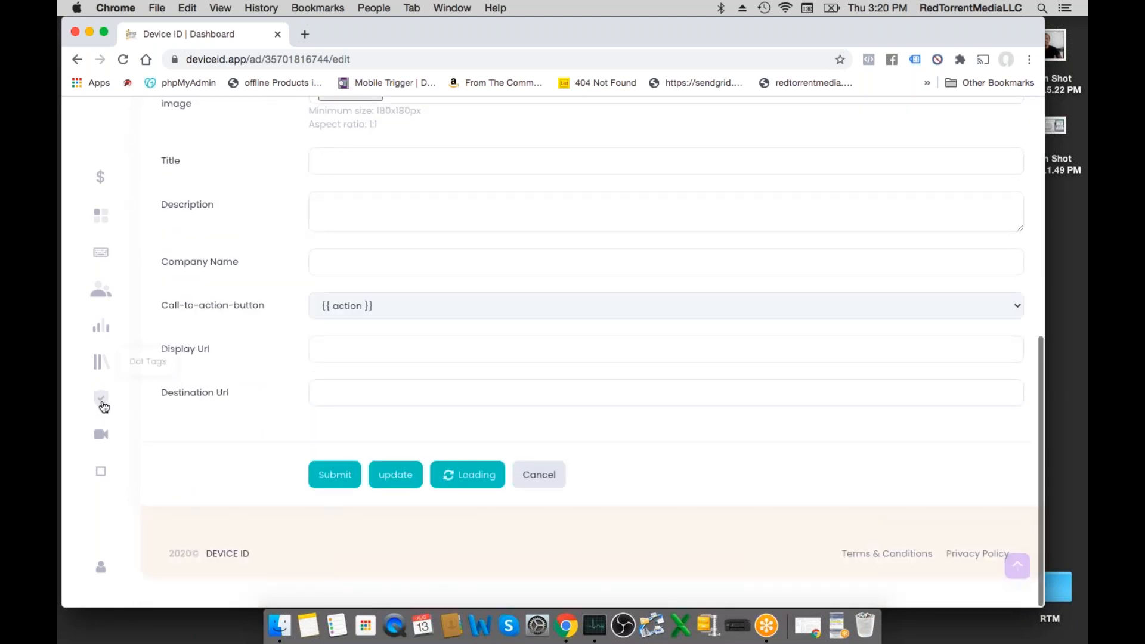
{"action": "left_click", "coordinate": [101, 400]}
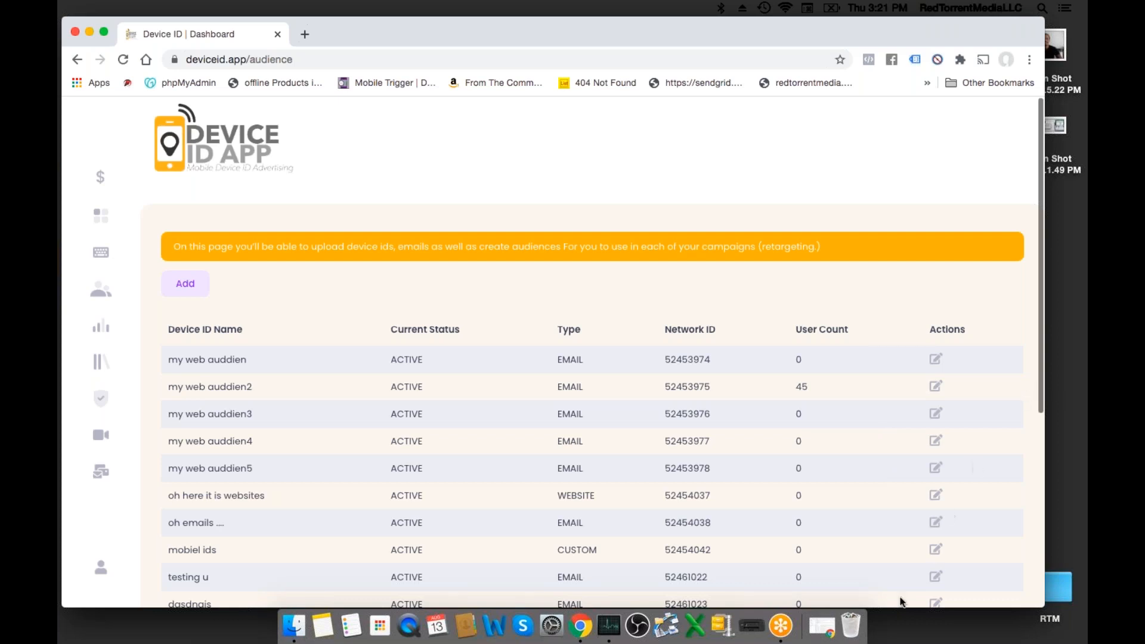
- Move the dashboard window aside, switch to the "DEVICE ID APP FINAL" Google Slides deck and present it from the $87 activation fee slide
{"action": "left_click_drag", "start_coordinate": [433, 38], "coordinate": [448, 119]}
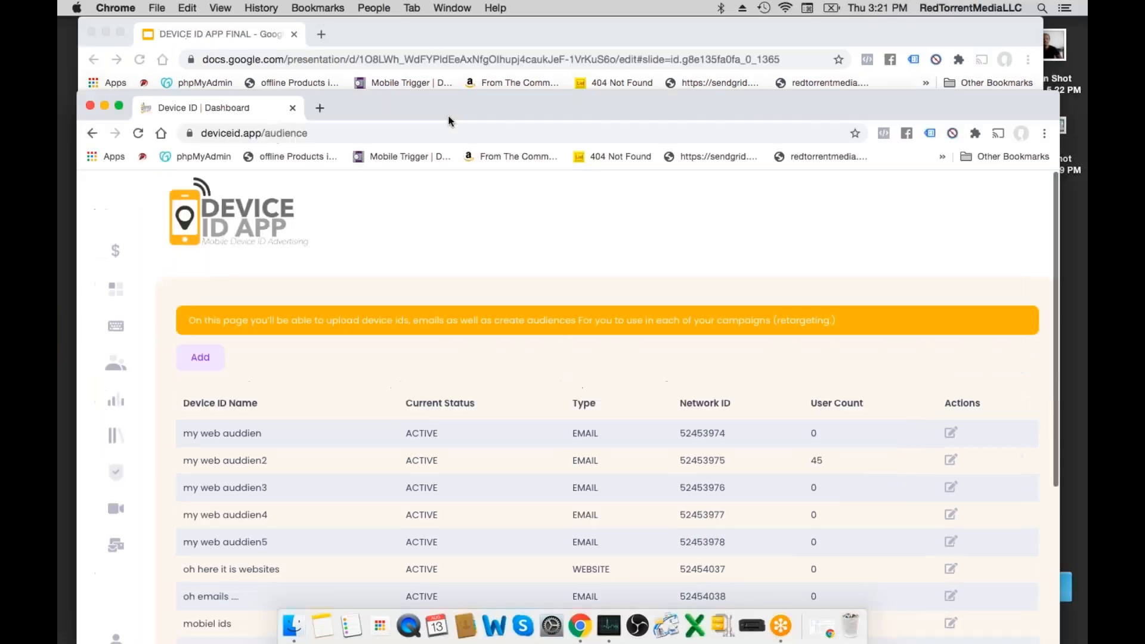
{"action": "left_click", "coordinate": [530, 35]}
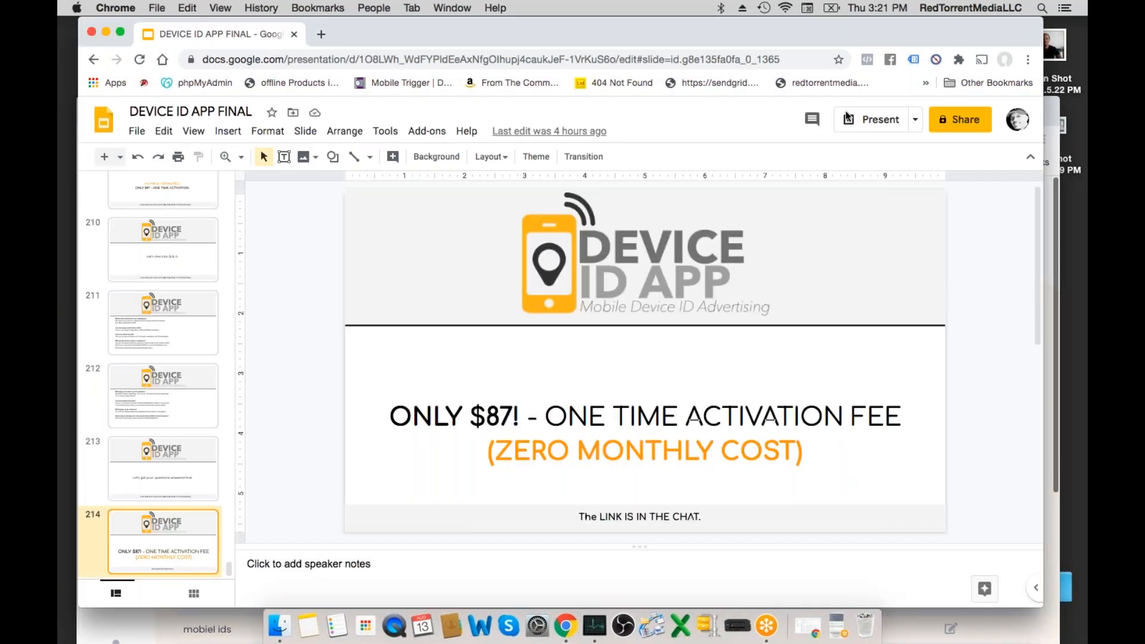
{"action": "left_click", "coordinate": [849, 123]}
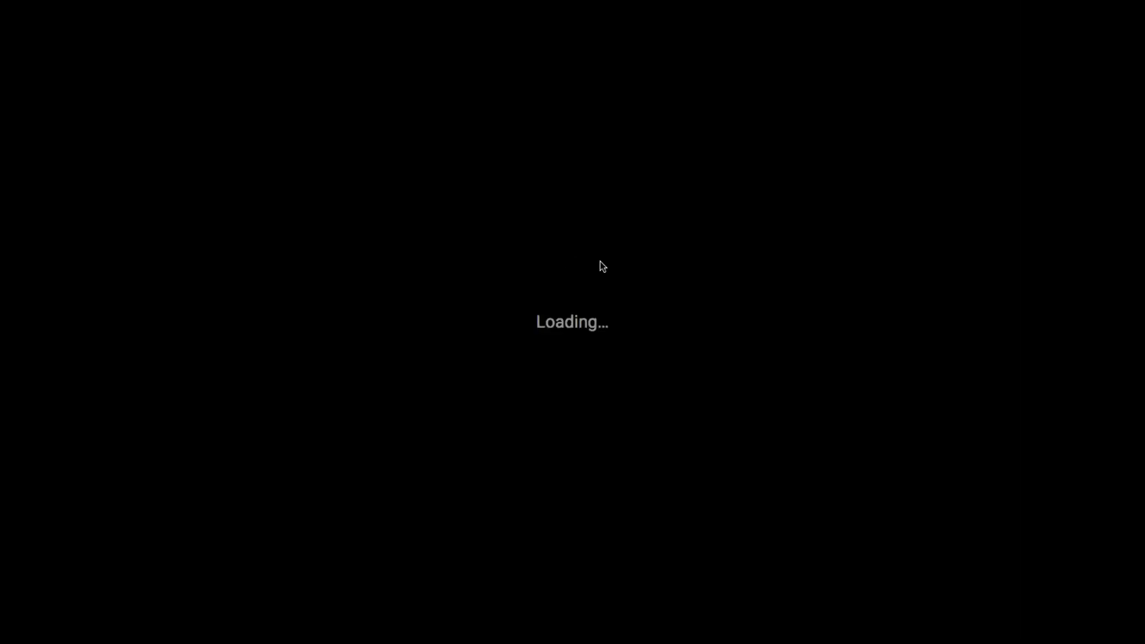
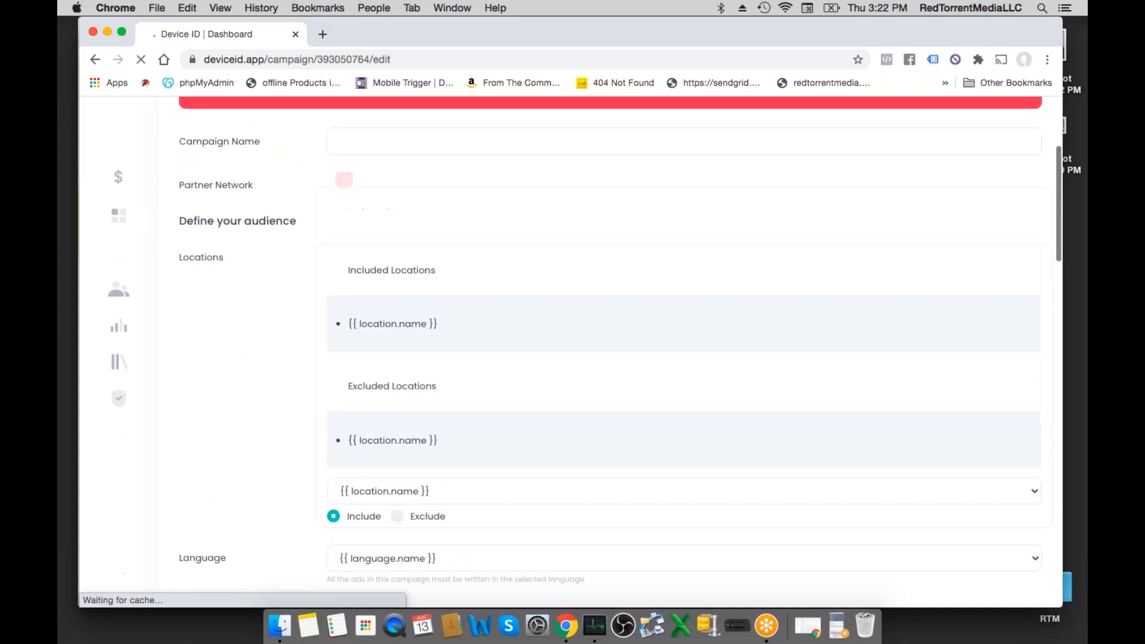
- Look over the "how was your day" campaign's name and location settings, switching Partner Network off and back on
{"action": "scroll", "coordinate": [520, 313], "scroll_direction": "down", "scroll_amount": 3}
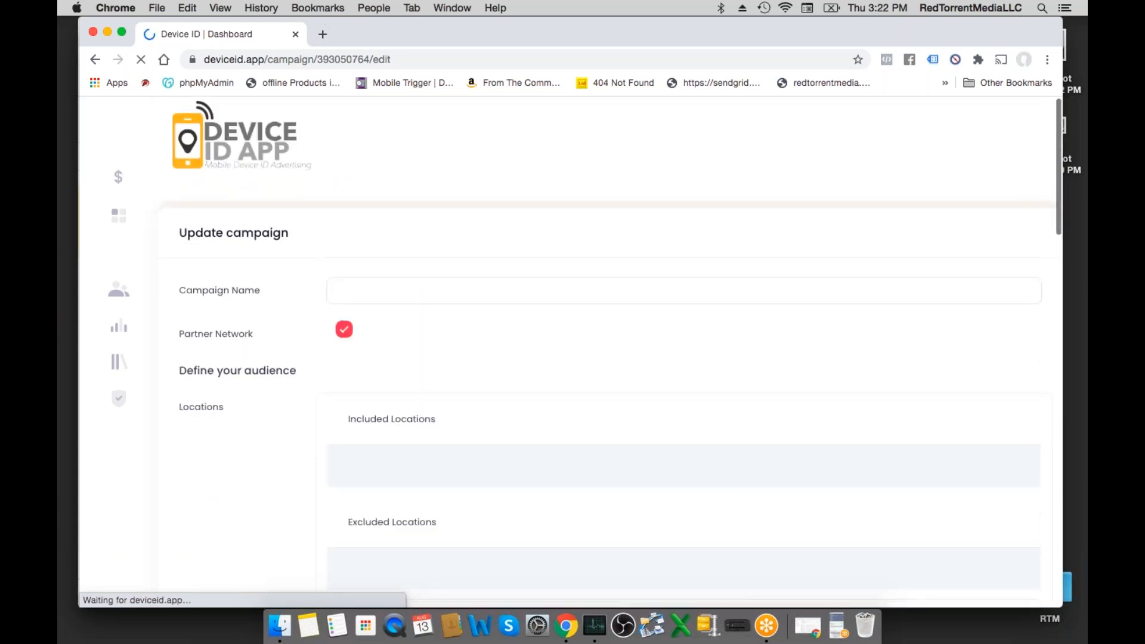
{"action": "scroll", "coordinate": [520, 312], "scroll_direction": "up", "scroll_amount": 2}
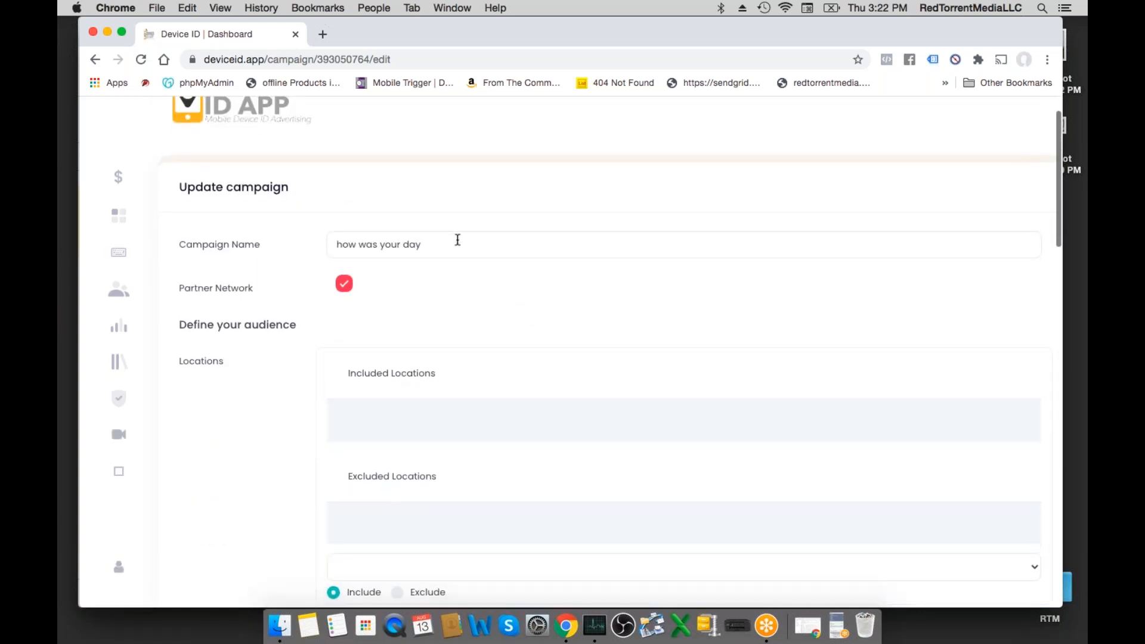
{"action": "scroll", "coordinate": [421, 286], "scroll_direction": "down", "scroll_amount": 2}
{"action": "scroll", "coordinate": [309, 206], "scroll_direction": "down", "scroll_amount": 2}
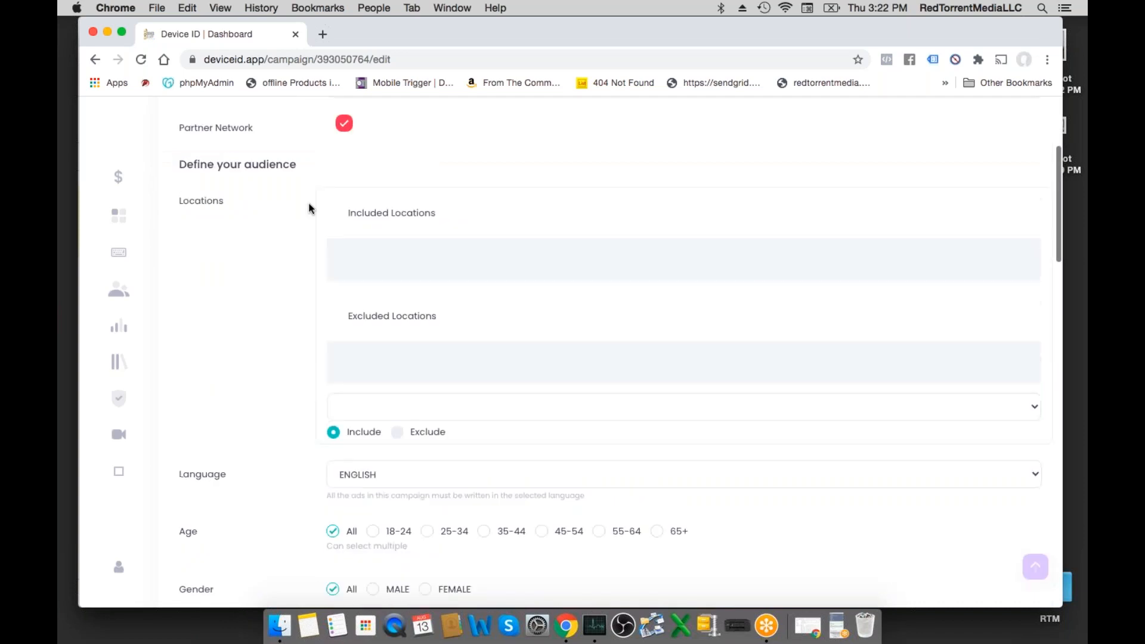
{"action": "scroll", "coordinate": [309, 205], "scroll_direction": "up", "scroll_amount": 3}
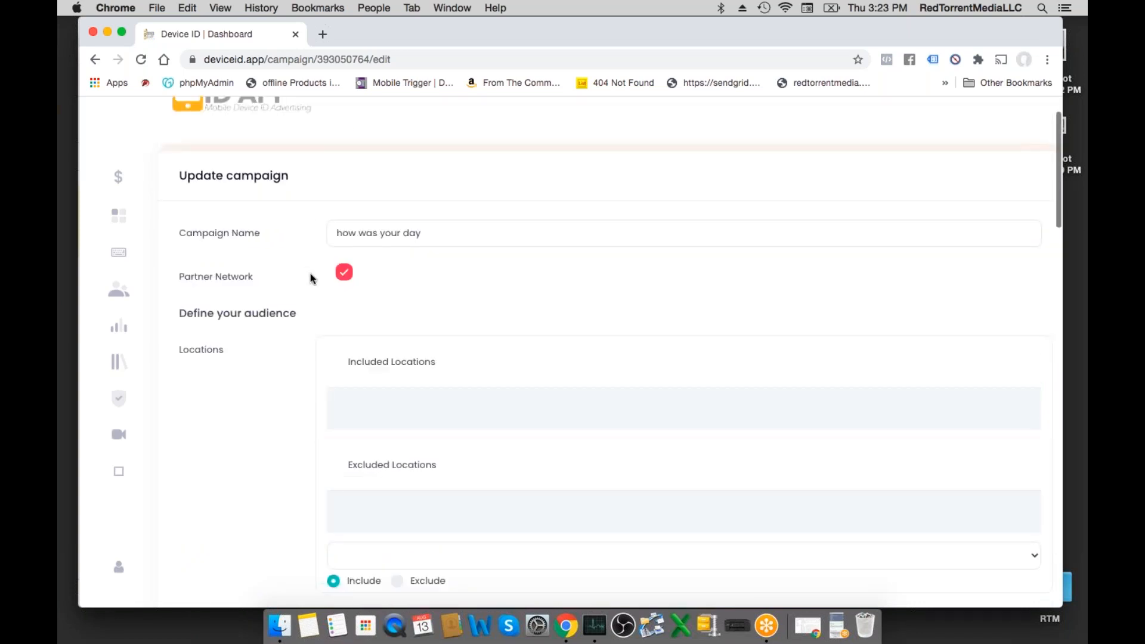
{"action": "scroll", "coordinate": [309, 277], "scroll_direction": "down", "scroll_amount": 1}
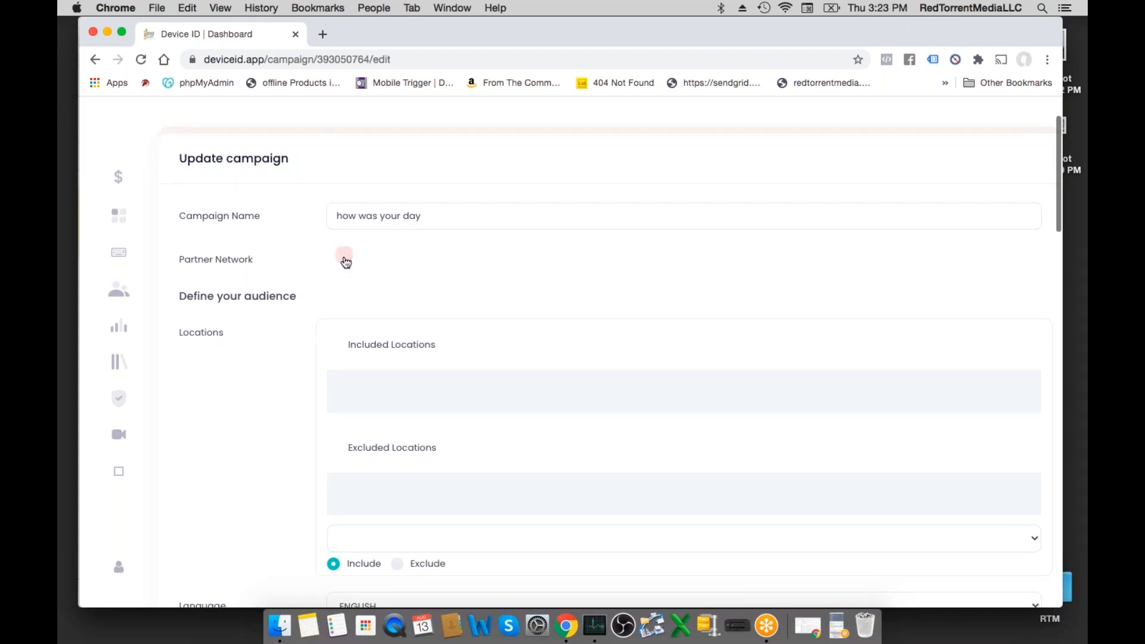
{"action": "scroll", "coordinate": [358, 266], "scroll_direction": "down", "scroll_amount": 2}
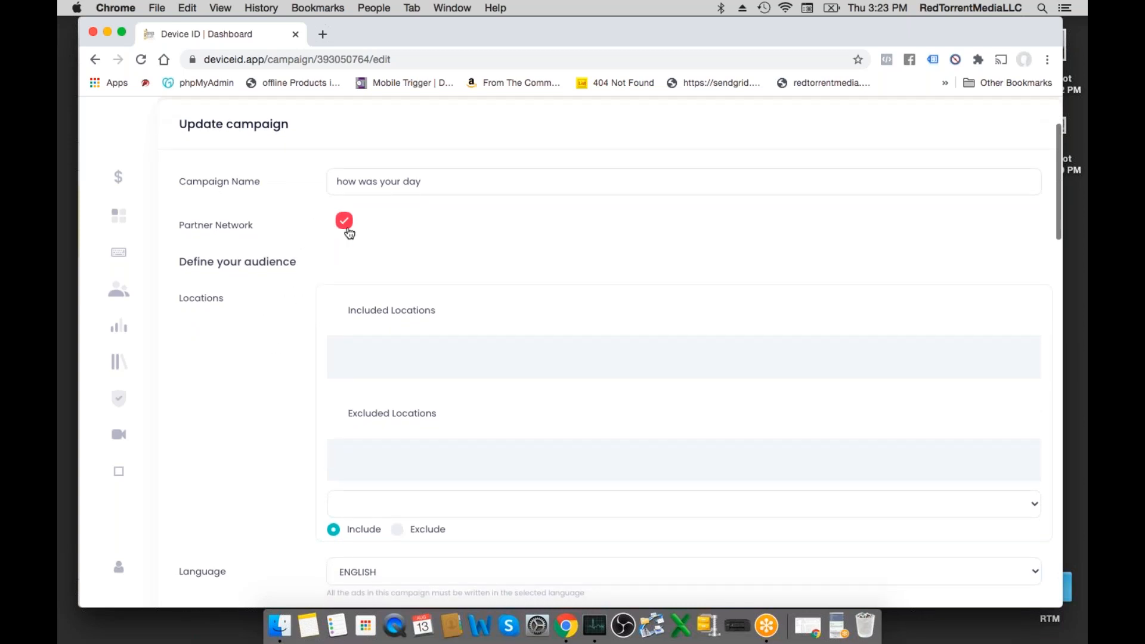
{"action": "left_click", "coordinate": [344, 226]}
{"action": "left_click", "coordinate": [344, 226]}
- Examine the campaign's language, age, gender, custom audience, device, bid adjustment, blocked sites, ad schedule and campaign settings
{"action": "scroll", "coordinate": [292, 299], "scroll_direction": "down", "scroll_amount": 1}
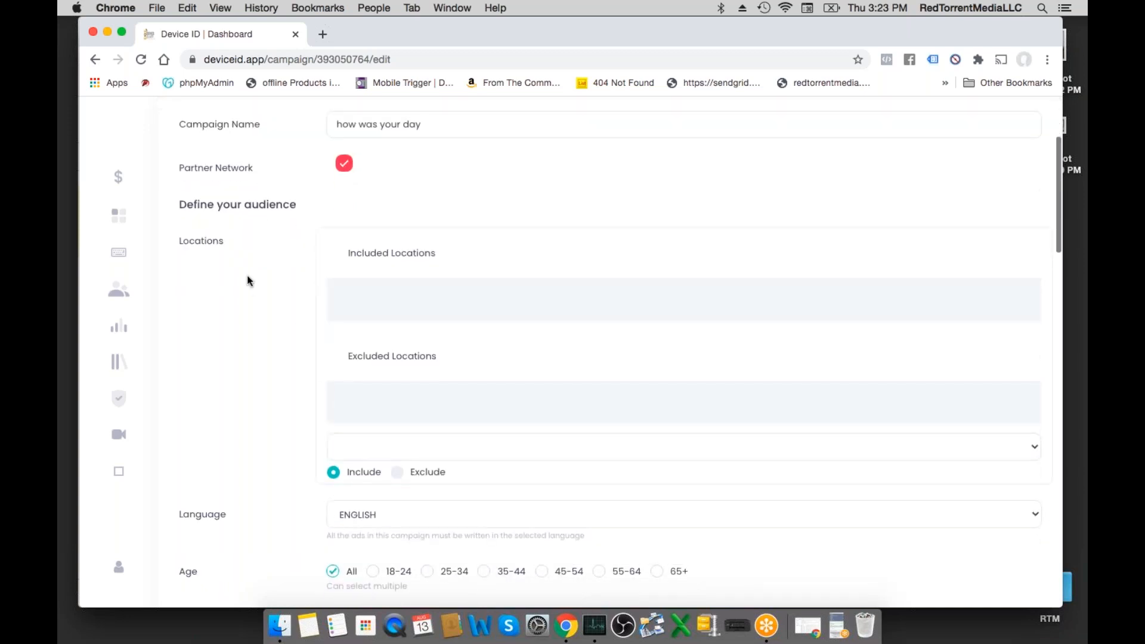
{"action": "scroll", "coordinate": [263, 358], "scroll_direction": "down", "scroll_amount": 4}
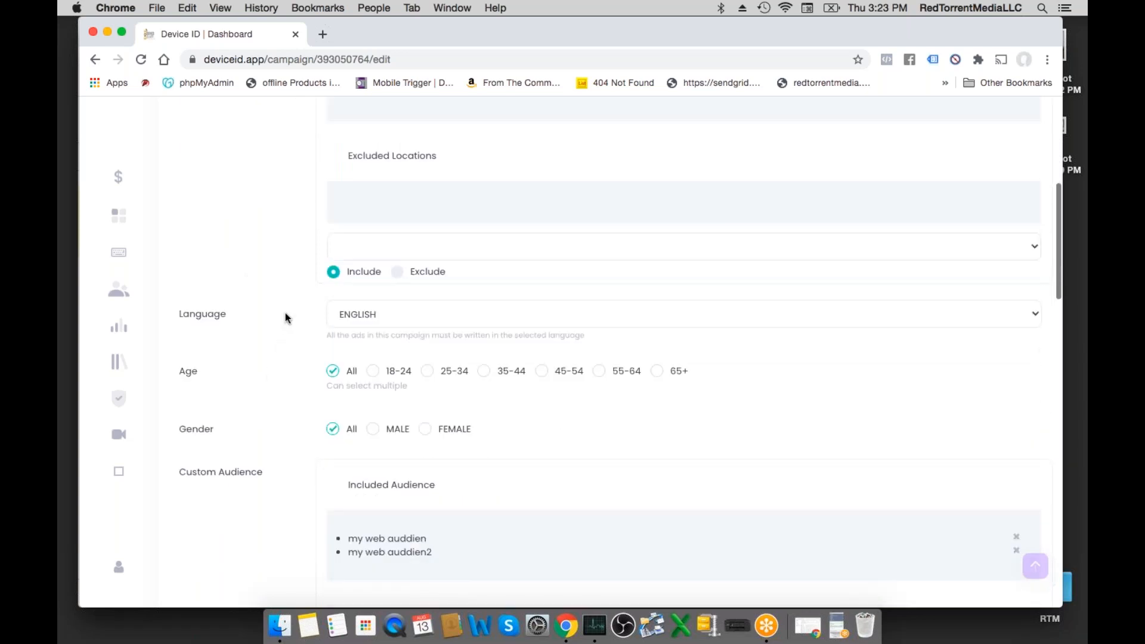
{"action": "scroll", "coordinate": [287, 320], "scroll_direction": "down", "scroll_amount": 2}
{"action": "scroll", "coordinate": [297, 353], "scroll_direction": "down", "scroll_amount": 8}
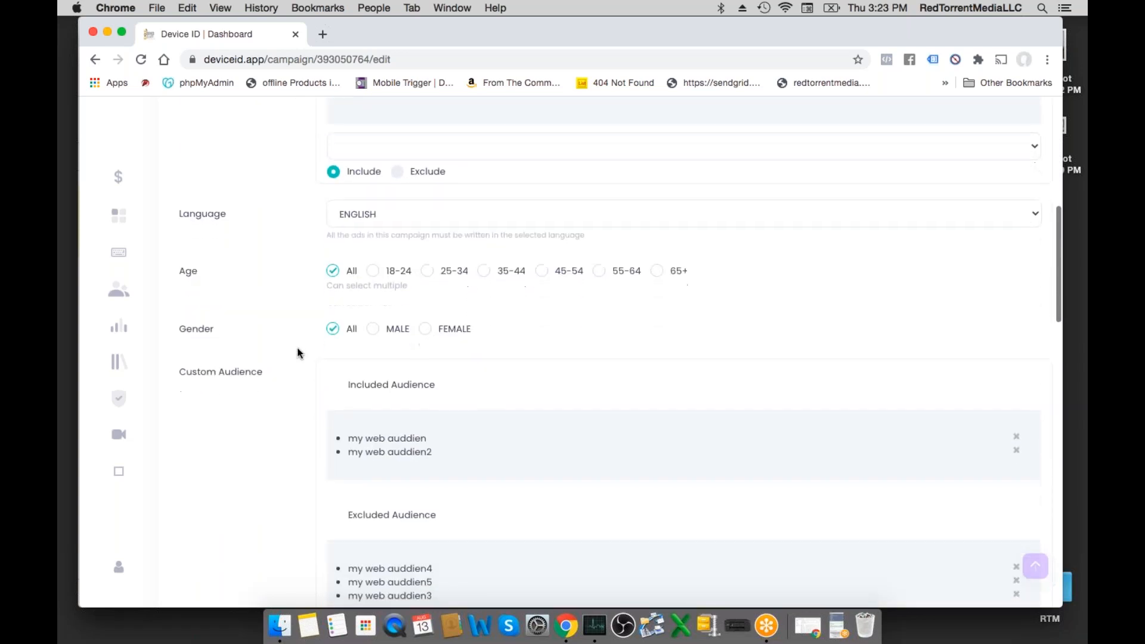
{"action": "scroll", "coordinate": [297, 351], "scroll_direction": "down", "scroll_amount": 5}
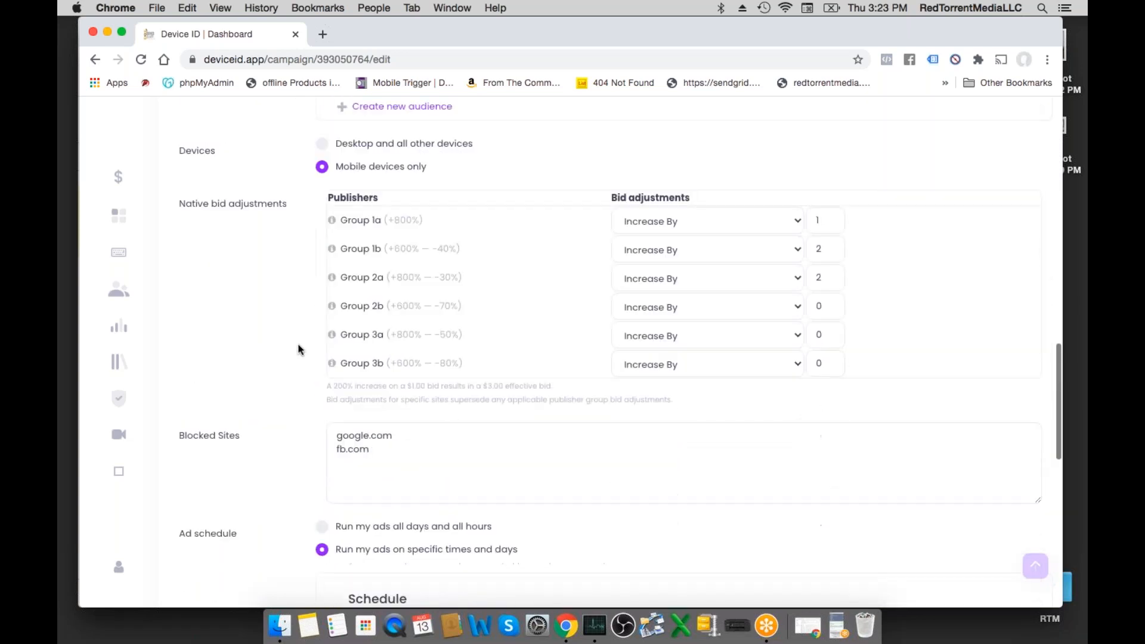
{"action": "scroll", "coordinate": [298, 349], "scroll_direction": "down", "scroll_amount": 7}
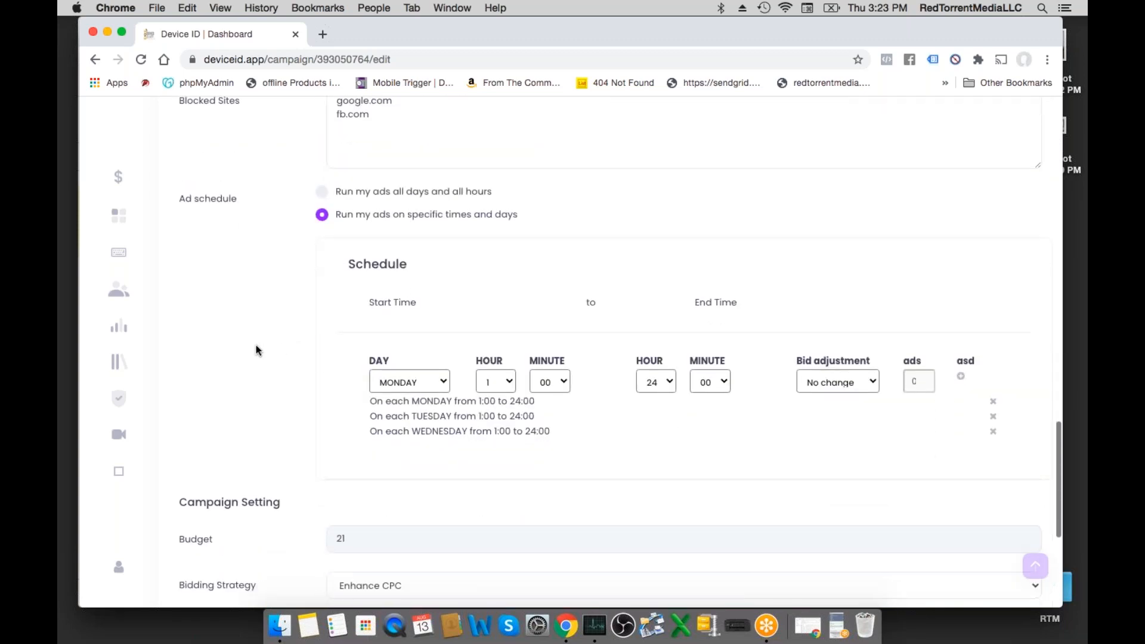
{"action": "scroll", "coordinate": [314, 357], "scroll_direction": "down", "scroll_amount": 4}
{"action": "scroll", "coordinate": [314, 358], "scroll_direction": "down", "scroll_amount": 2}
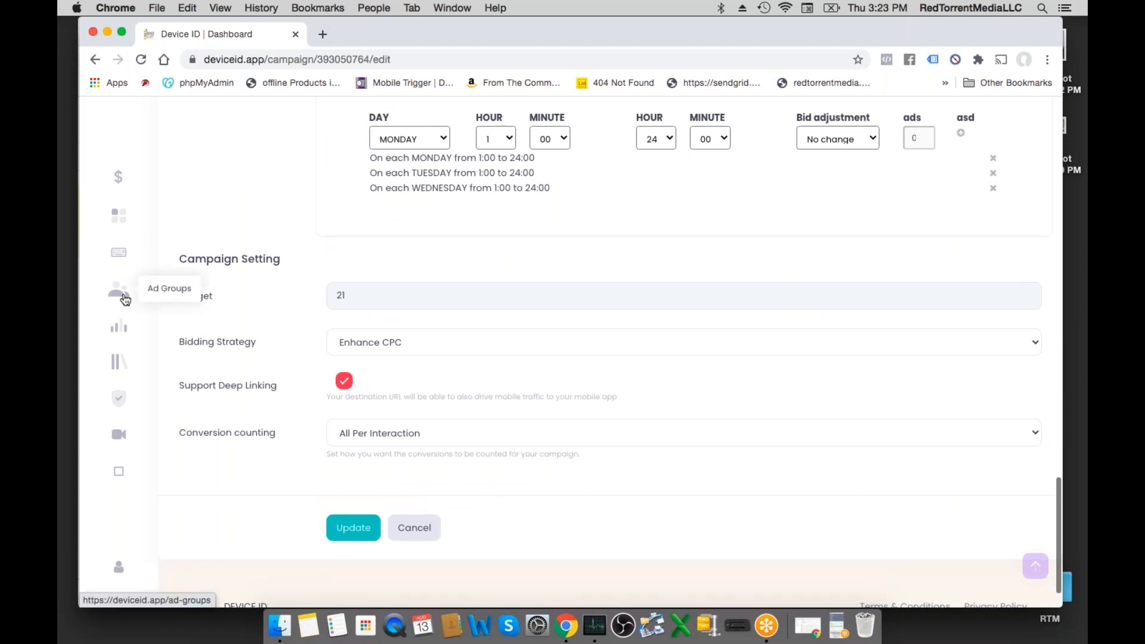
- Open the ad groups page, start a new ad group and choose CAMPAIGN 1 as its campaign
{"action": "left_click", "coordinate": [123, 296]}
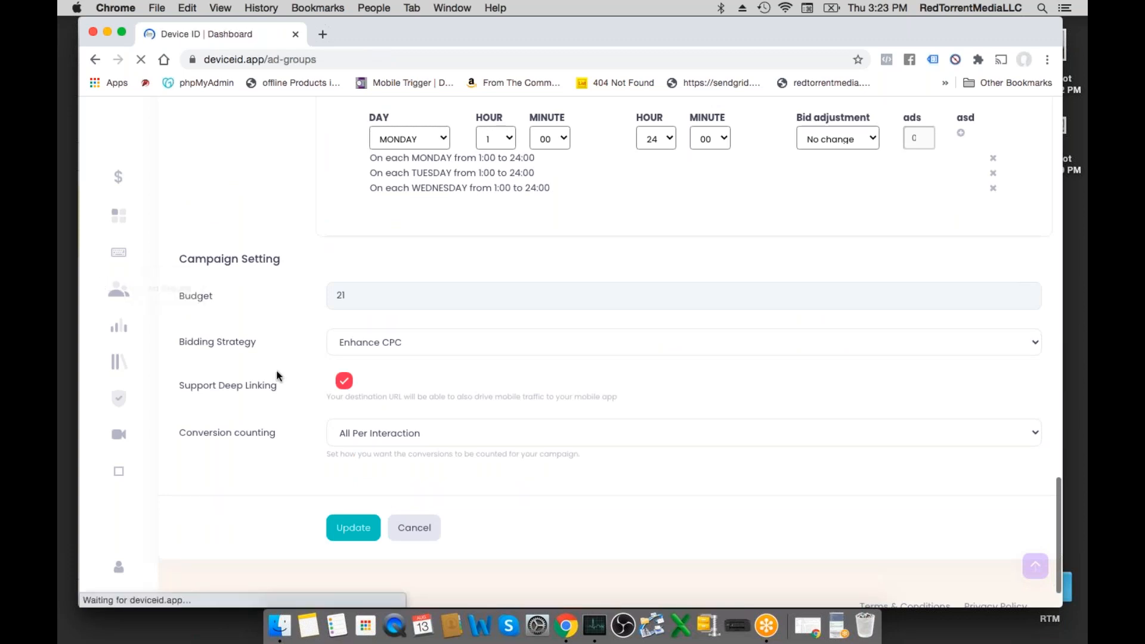
{"action": "left_click", "coordinate": [203, 284]}
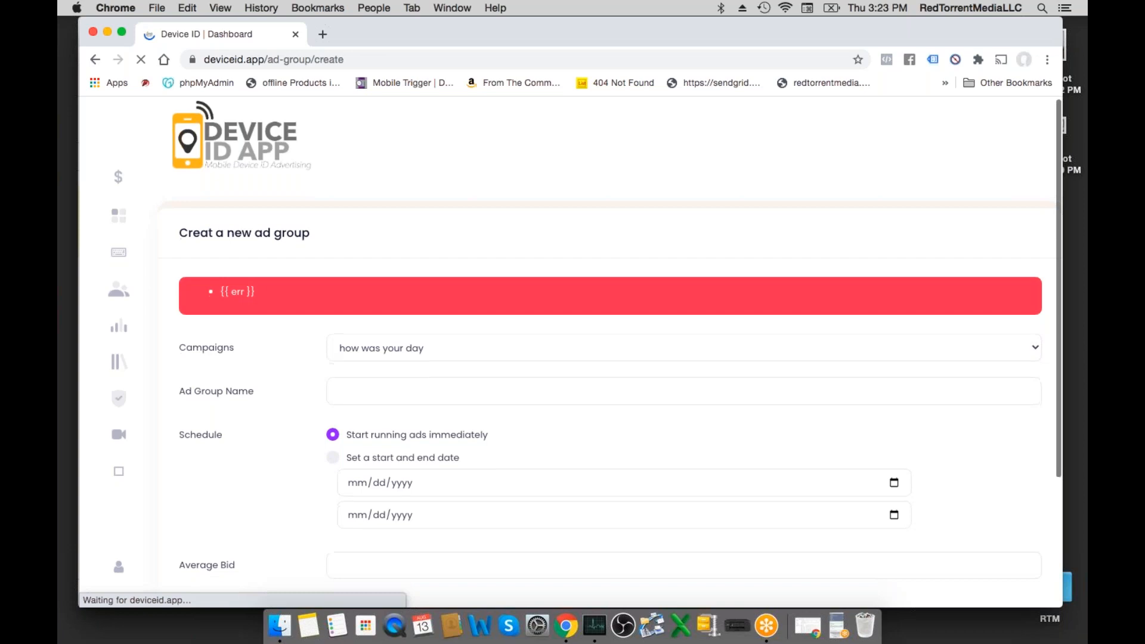
{"action": "scroll", "coordinate": [364, 244], "scroll_direction": "down", "scroll_amount": 2}
{"action": "left_click", "coordinate": [363, 240]}
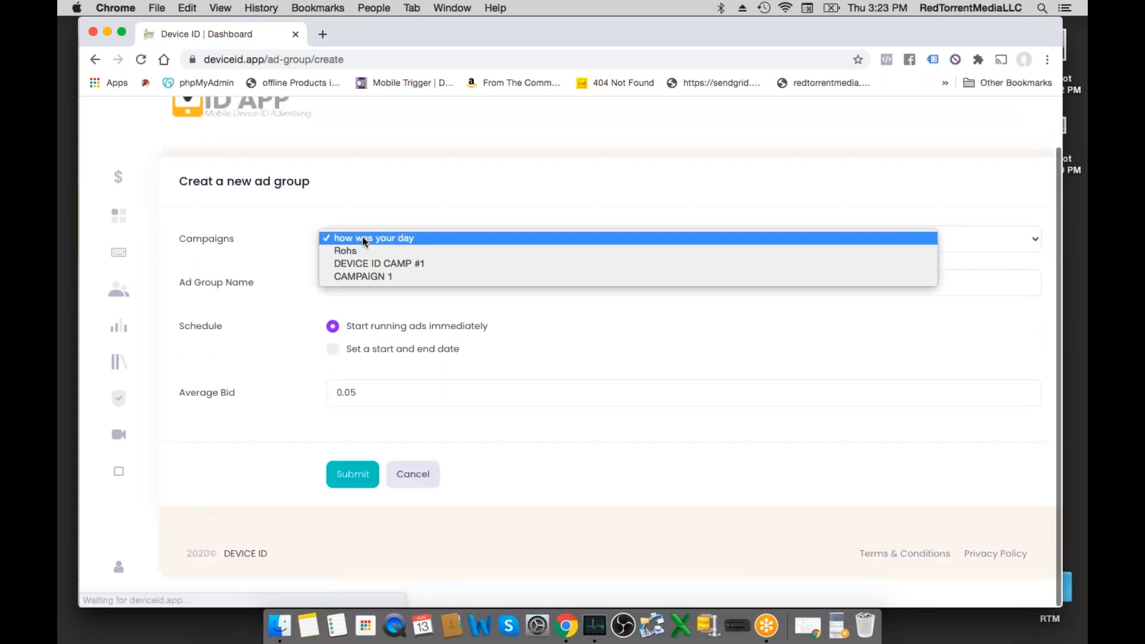
{"action": "left_click", "coordinate": [349, 274]}
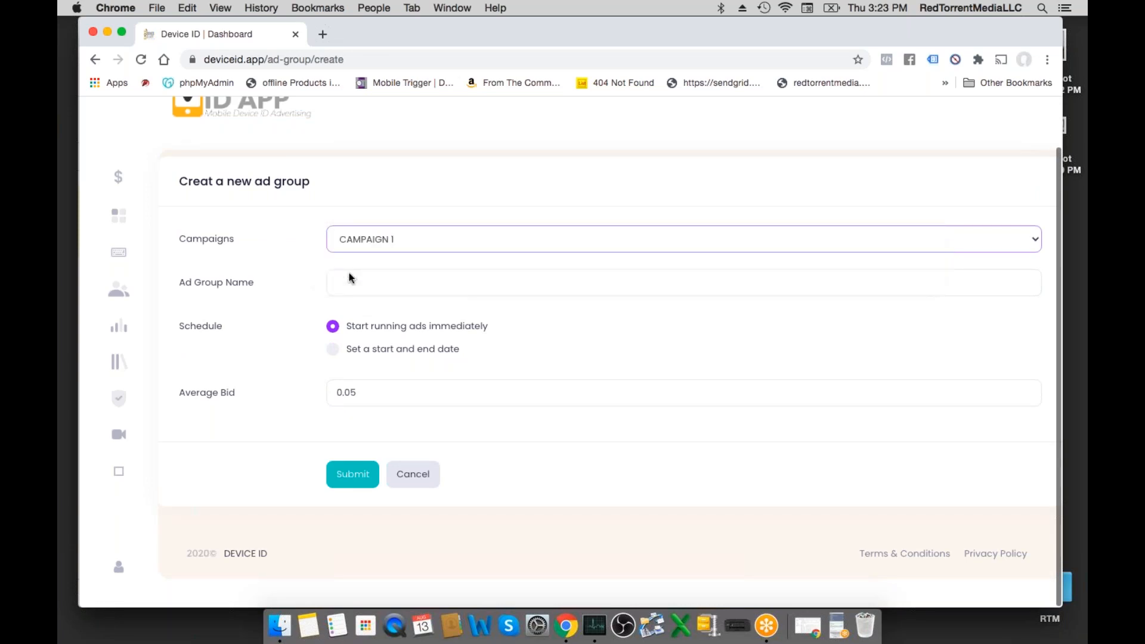
{"action": "left_click", "coordinate": [351, 239]}
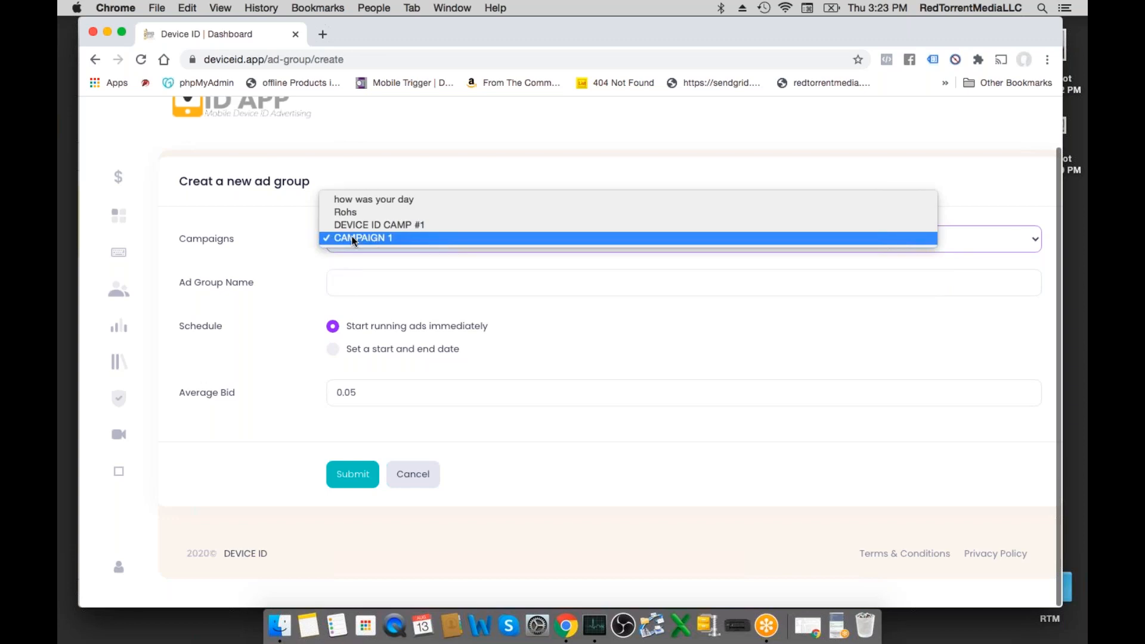
{"action": "left_click", "coordinate": [352, 238]}
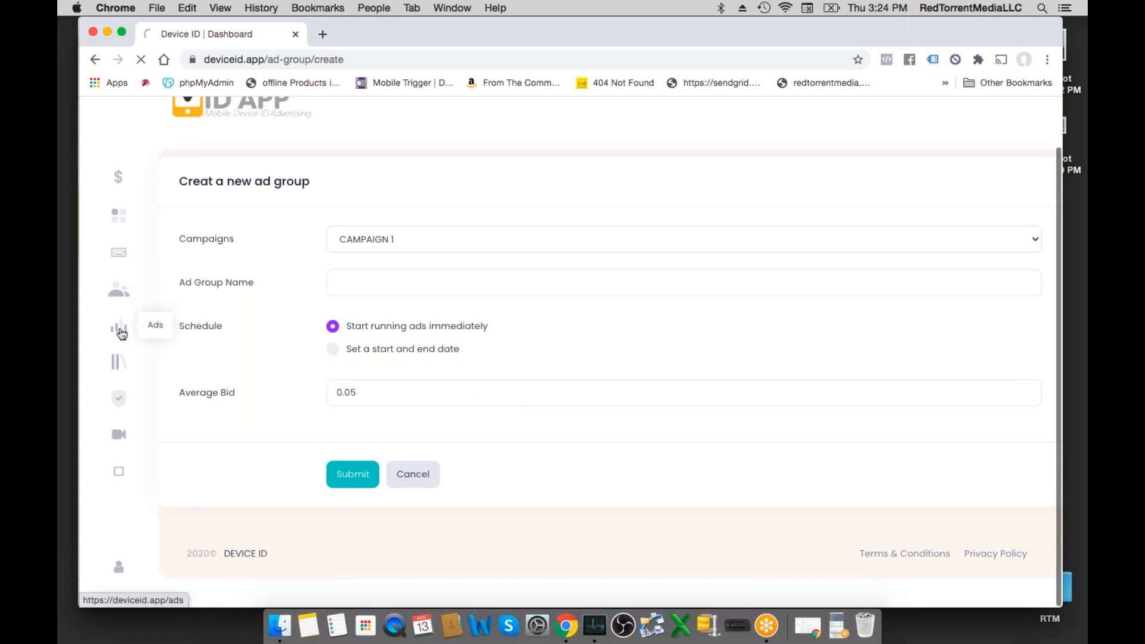
- Open the Ads page, start a new standard ad and assign it to the SUB DEVICE ID 1 ad group
{"action": "left_click", "coordinate": [119, 332]}
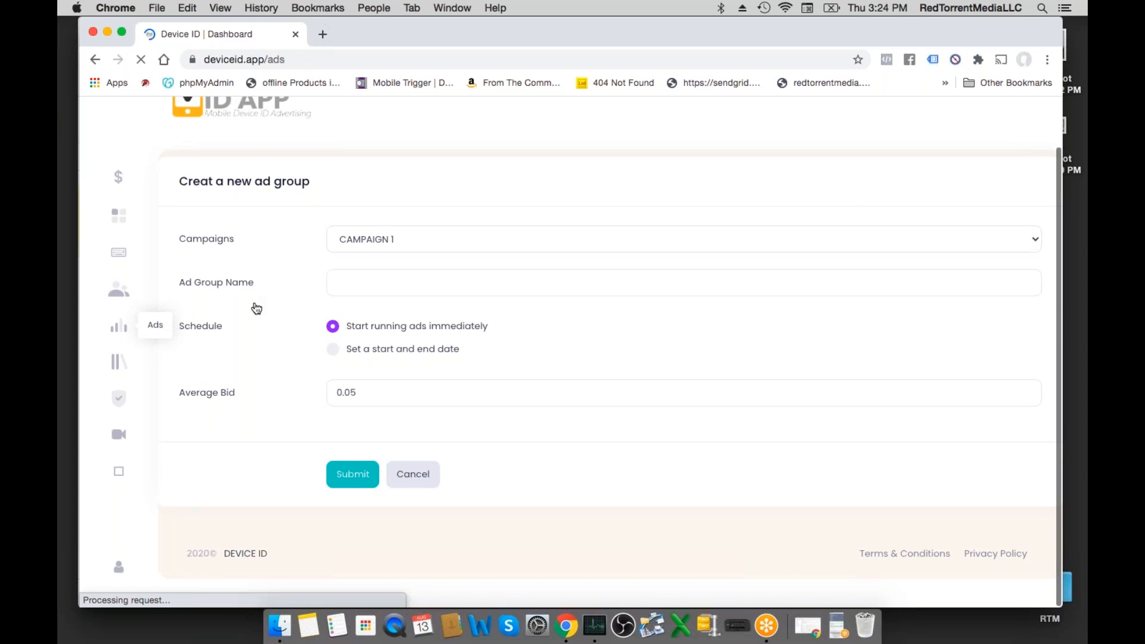
{"action": "left_click", "coordinate": [222, 288]}
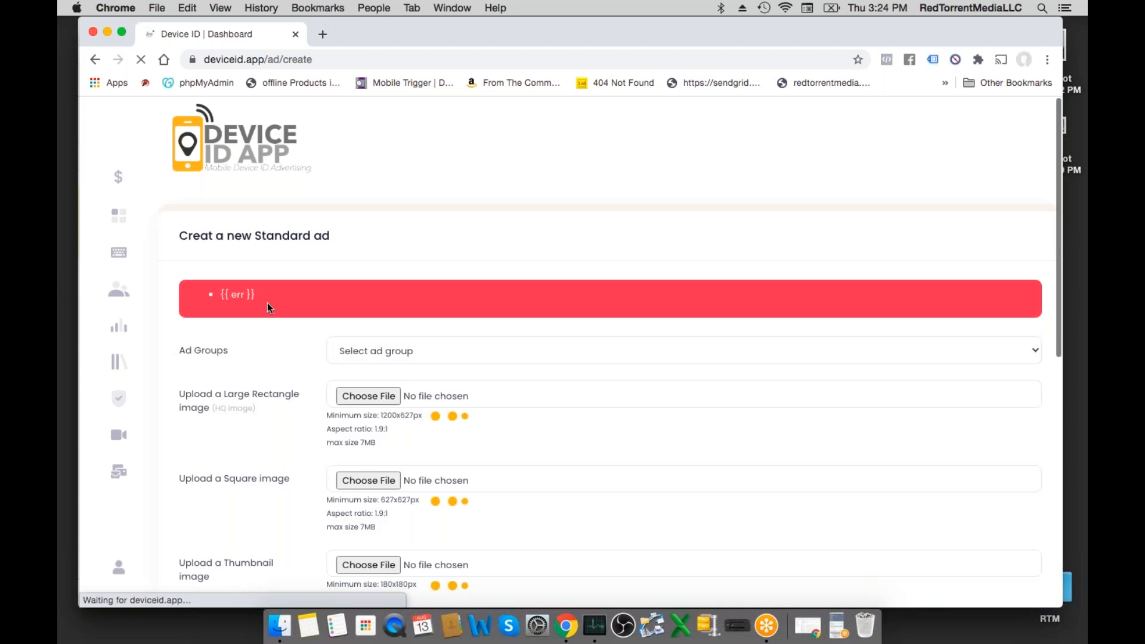
{"action": "scroll", "coordinate": [268, 306], "scroll_direction": "down", "scroll_amount": 5}
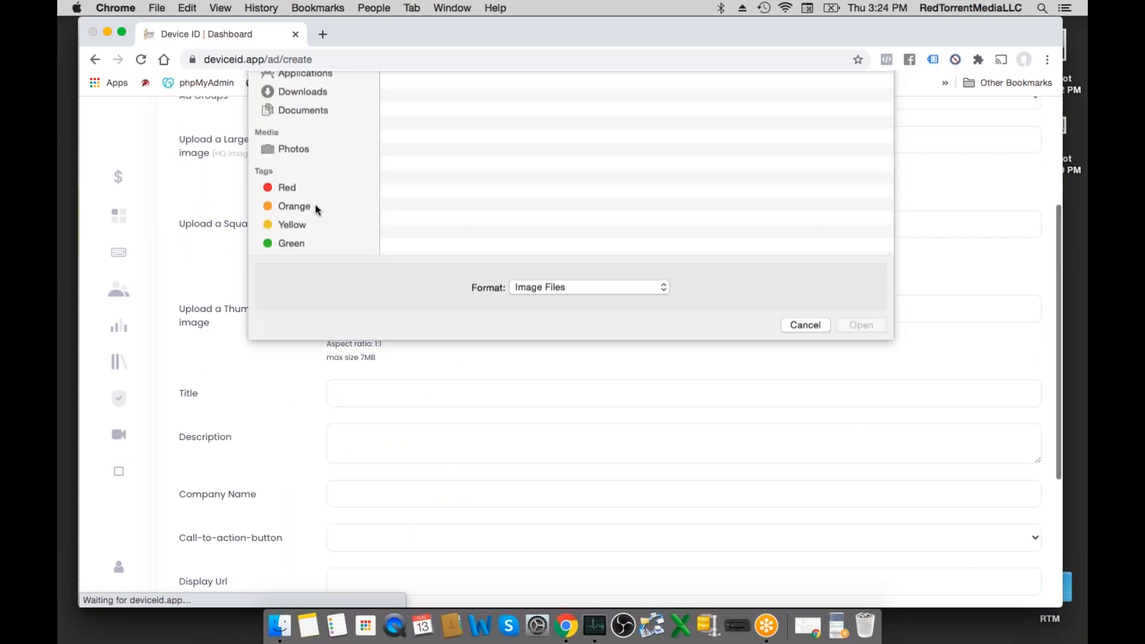
{"action": "left_click", "coordinate": [804, 436]}
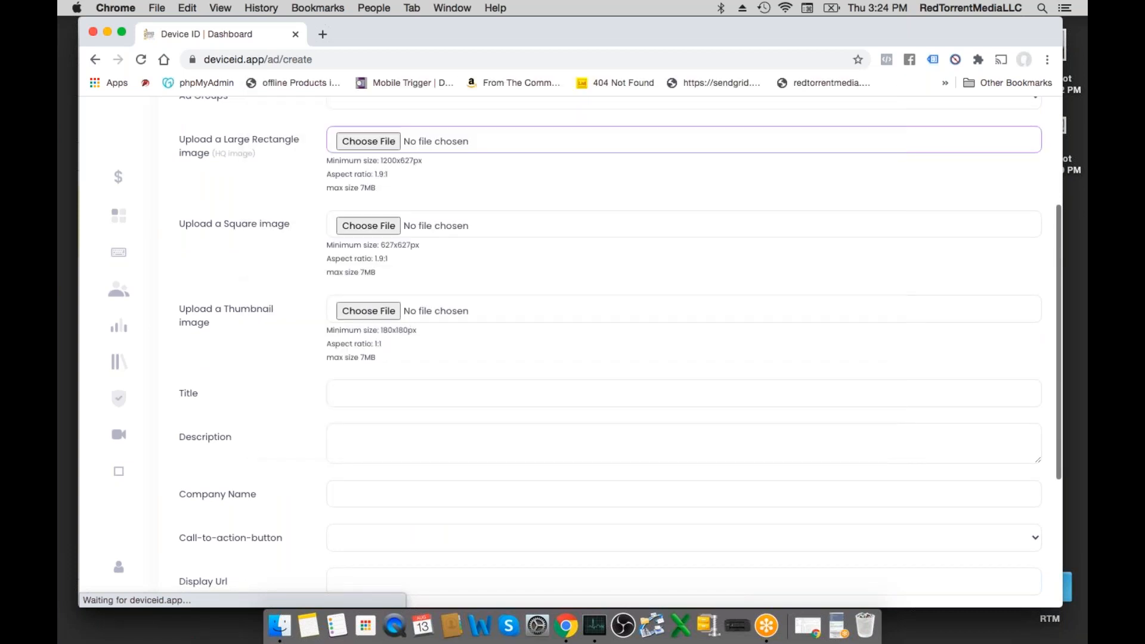
{"action": "scroll", "coordinate": [284, 275], "scroll_direction": "up", "scroll_amount": 4}
{"action": "left_click", "coordinate": [358, 229]}
{"action": "left_click", "coordinate": [337, 280]}
- Review the new ad's image and text fields, browse the call-to-action choices and set the call-to-action button to Get Coupon
{"action": "scroll", "coordinate": [318, 290], "scroll_direction": "down", "scroll_amount": 3}
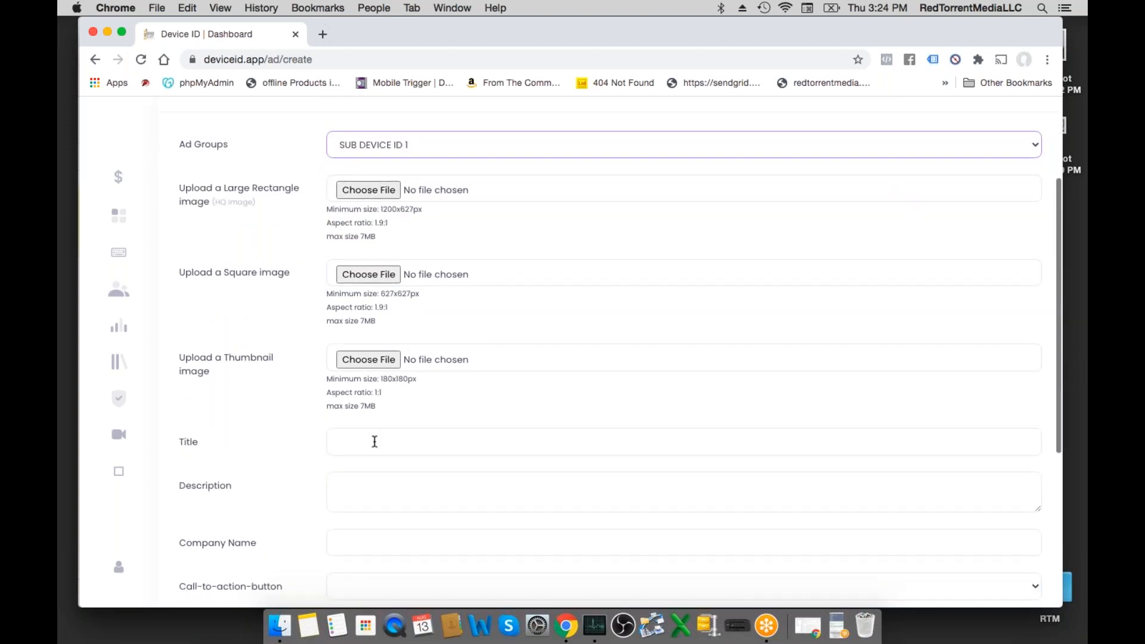
{"action": "scroll", "coordinate": [516, 398], "scroll_direction": "down", "scroll_amount": 3}
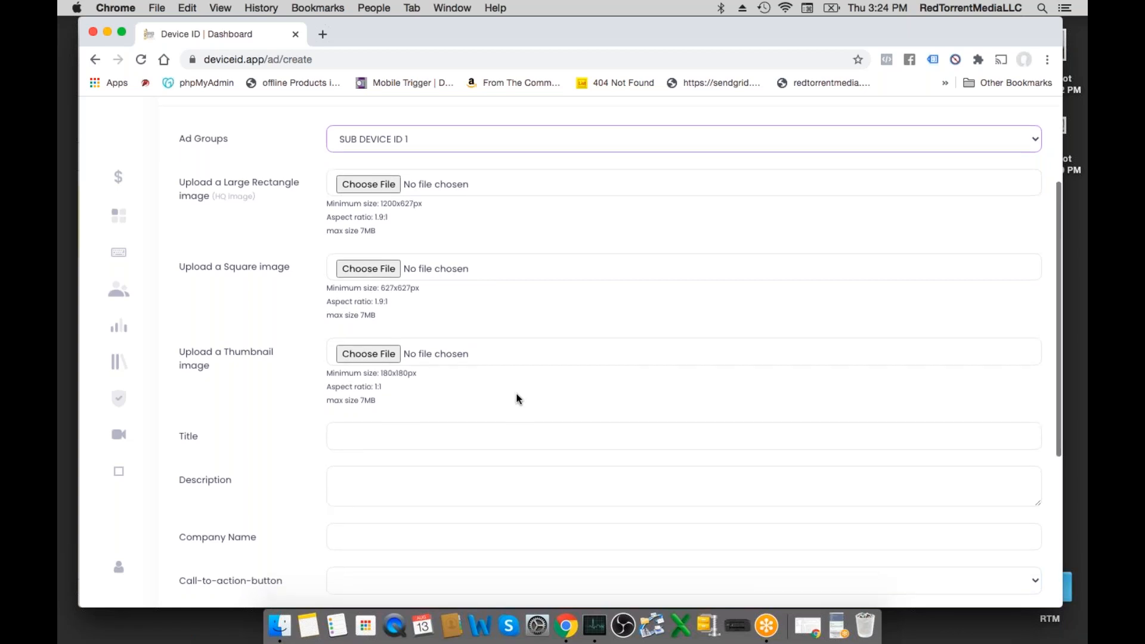
{"action": "scroll", "coordinate": [519, 398], "scroll_direction": "down", "scroll_amount": 4}
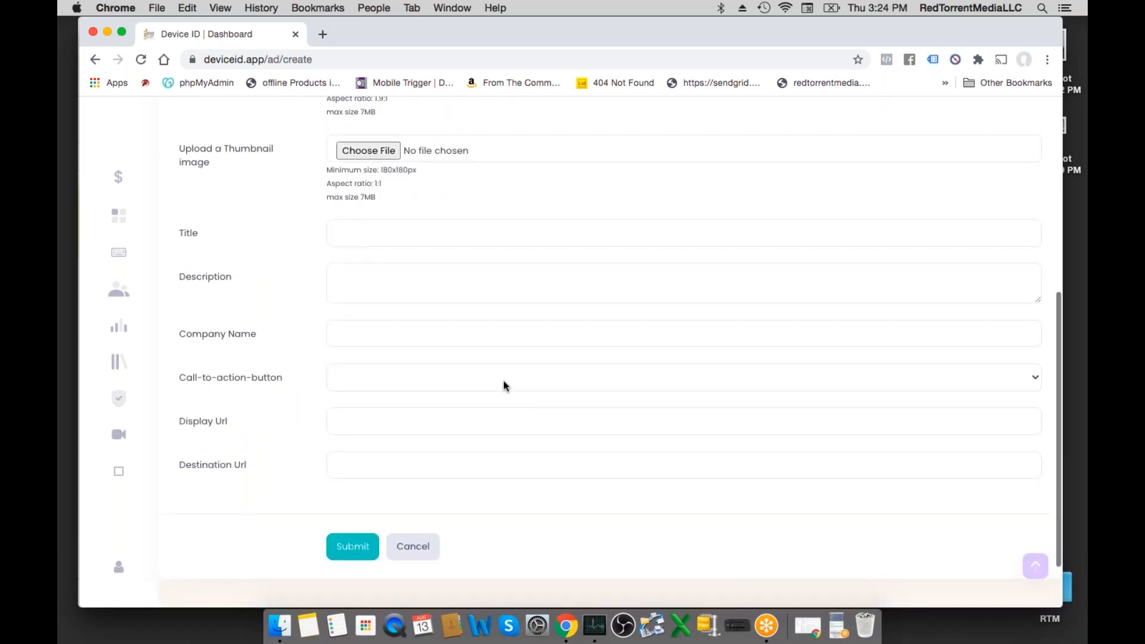
{"action": "left_click", "coordinate": [505, 387]}
{"action": "scroll", "coordinate": [504, 387], "scroll_direction": "down", "scroll_amount": 3}
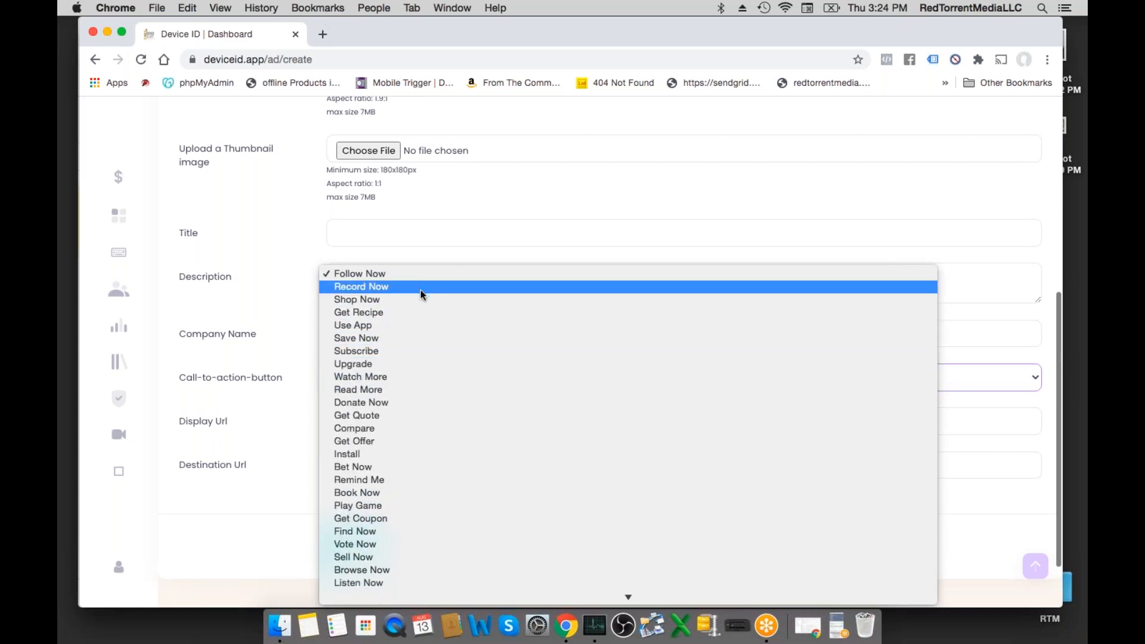
{"action": "scroll", "coordinate": [414, 311], "scroll_direction": "down", "scroll_amount": 5}
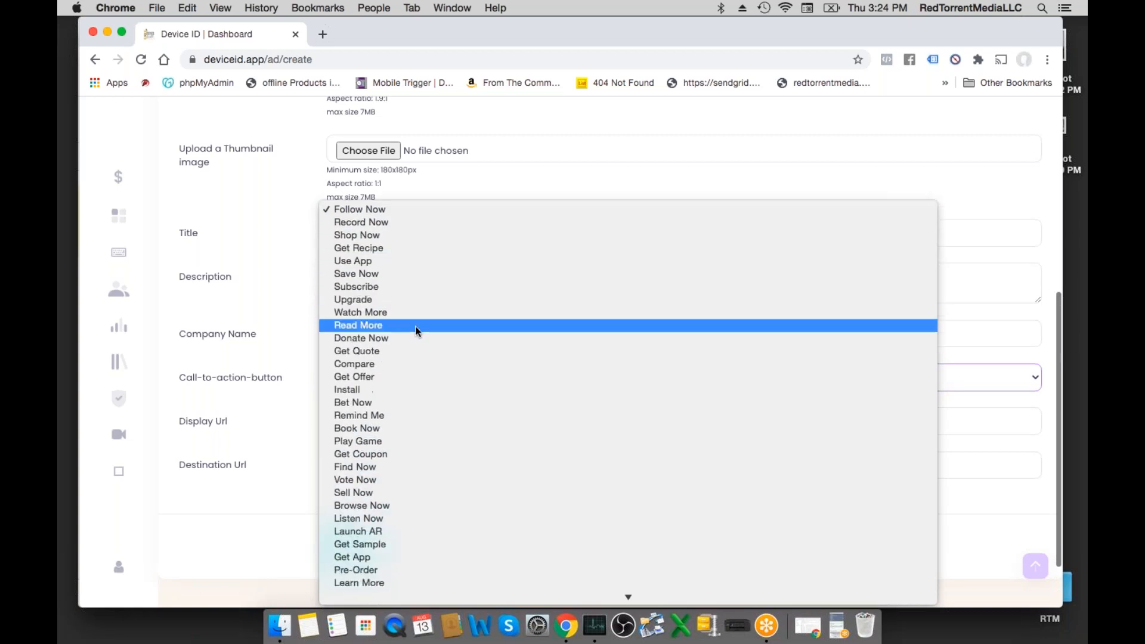
{"action": "scroll", "coordinate": [417, 326], "scroll_direction": "down", "scroll_amount": 10}
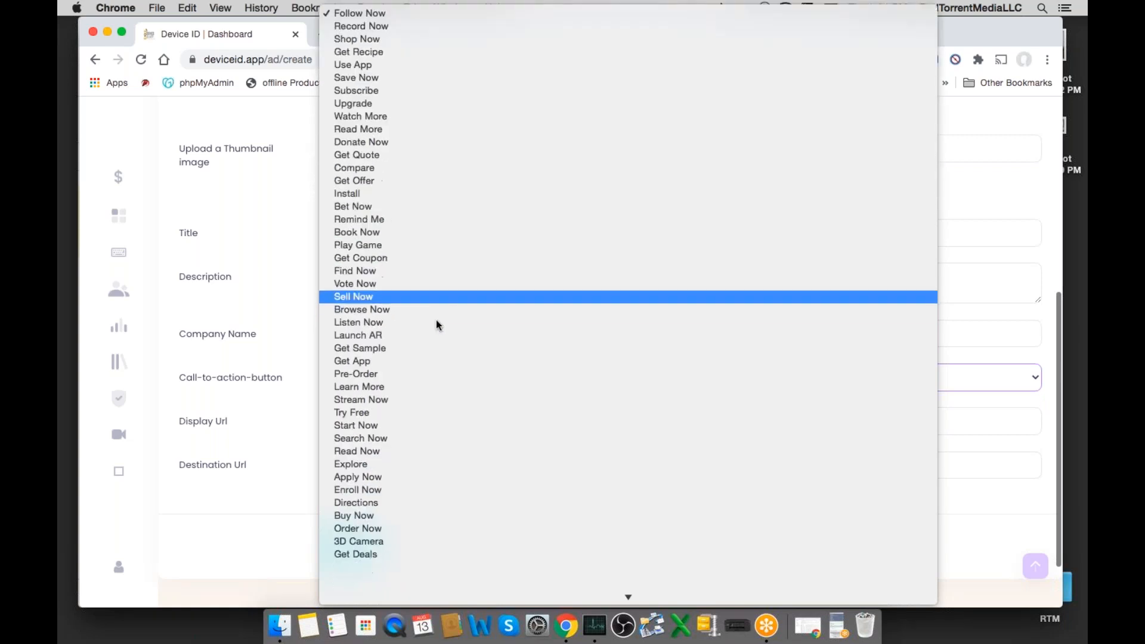
{"action": "scroll", "coordinate": [672, 499], "scroll_direction": "down", "scroll_amount": 1}
{"action": "scroll", "coordinate": [707, 495], "scroll_direction": "up", "scroll_amount": 6}
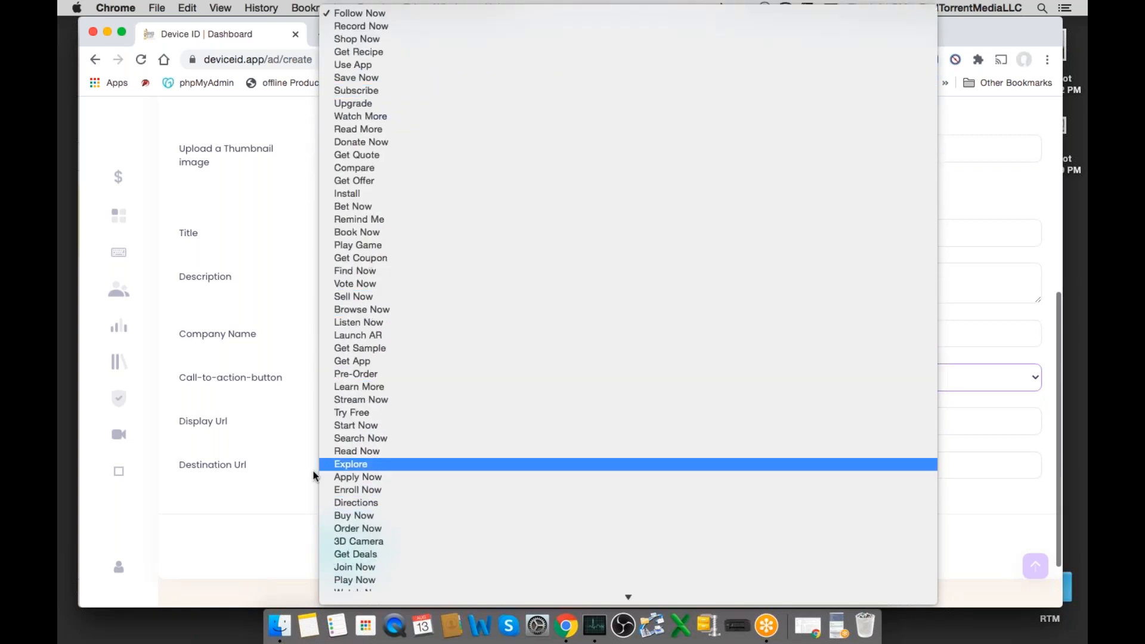
{"action": "left_click", "coordinate": [384, 258]}
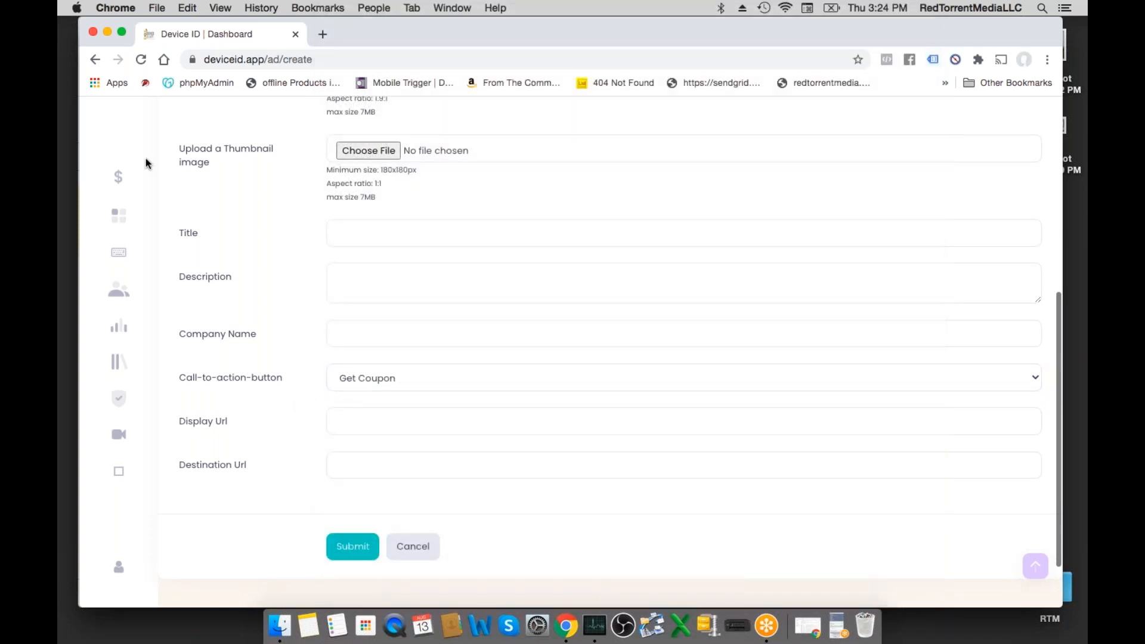
- Leave the new ad form and return to the Device ID App dashboard
{"action": "scroll", "coordinate": [221, 150], "scroll_direction": "up", "scroll_amount": 6}
{"action": "left_click", "coordinate": [207, 134]}
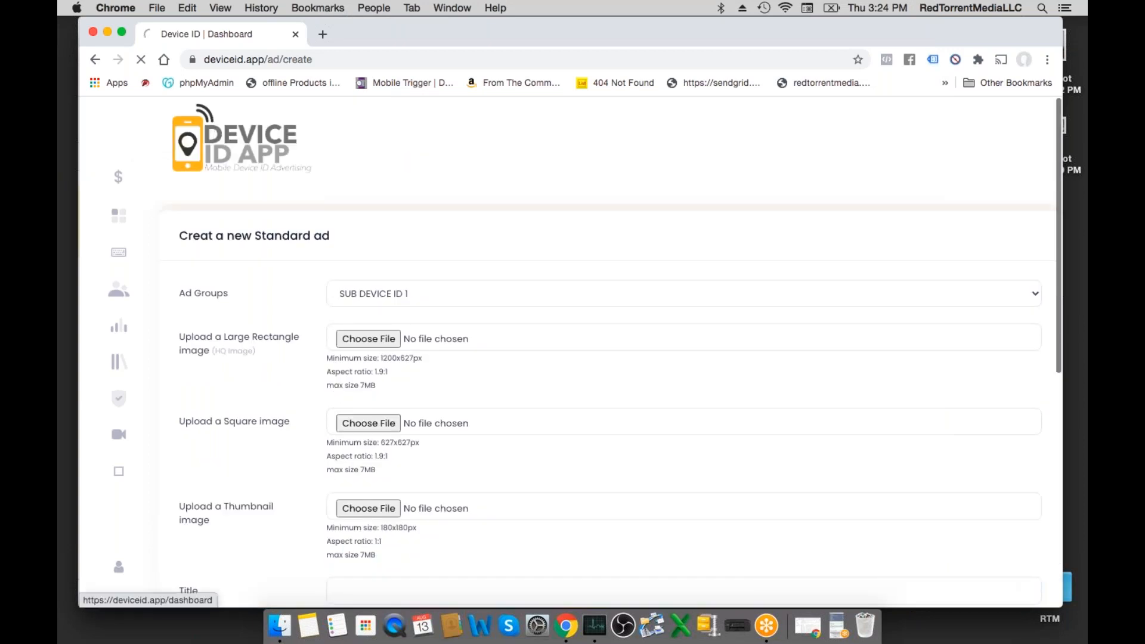
{"action": "left_click", "coordinate": [837, 628]}
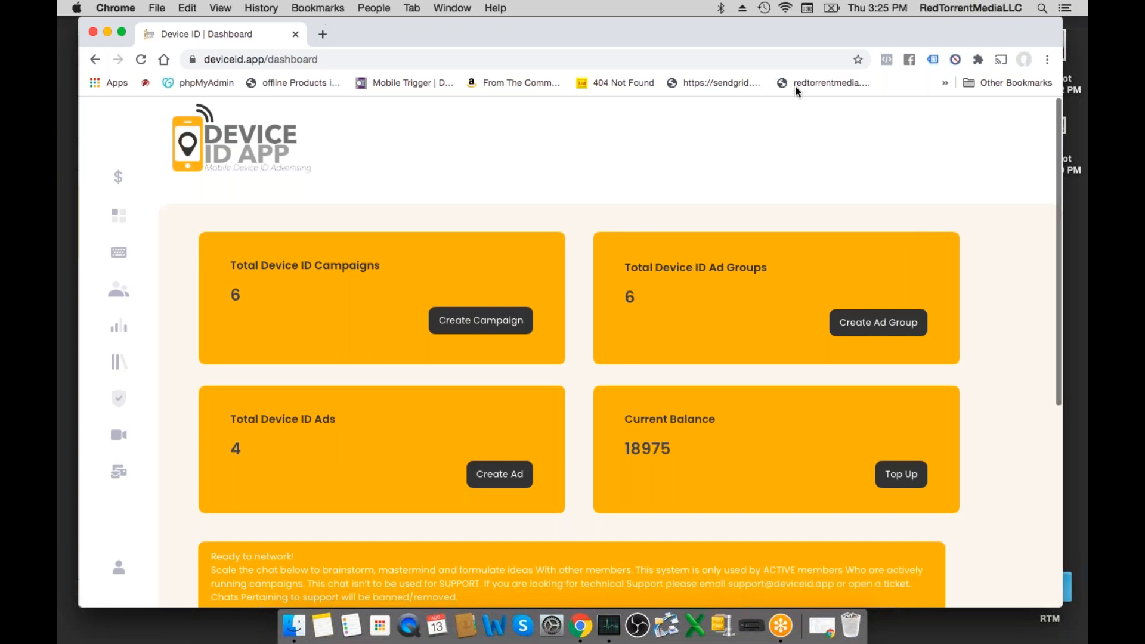
- Switch to the DEVICE ID APP FINAL deck in Google Slides and browse back through the earlier slides for the Acxiom partner slide
{"action": "left_click_drag", "start_coordinate": [747, 34], "coordinate": [751, 106]}
{"action": "left_click", "coordinate": [629, 30]}
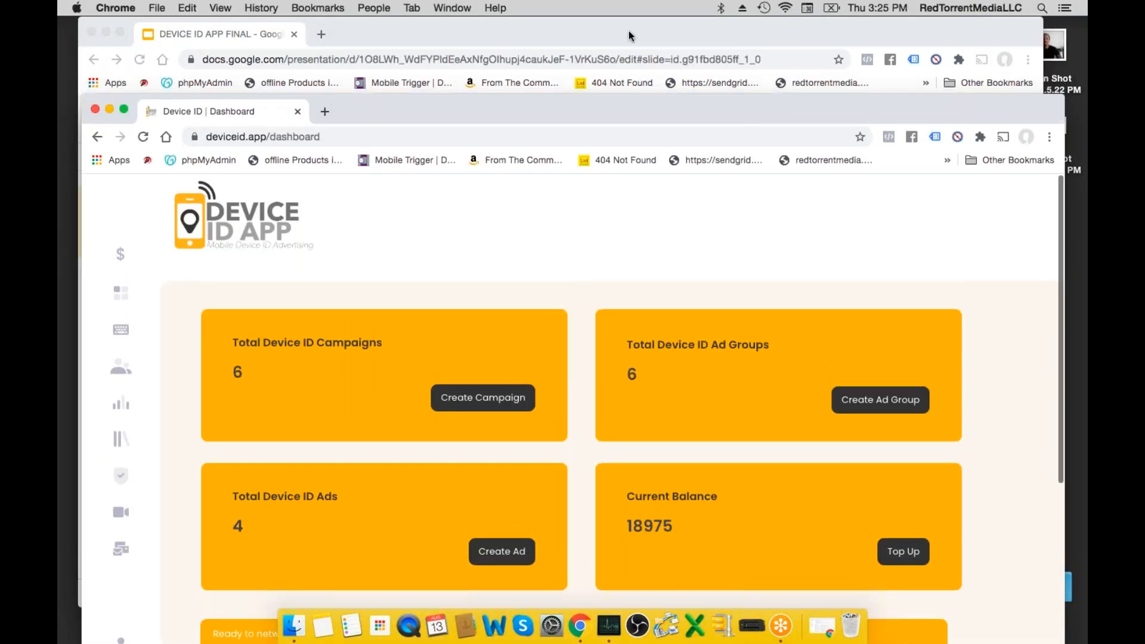
{"action": "scroll", "coordinate": [128, 301], "scroll_direction": "up", "scroll_amount": 15}
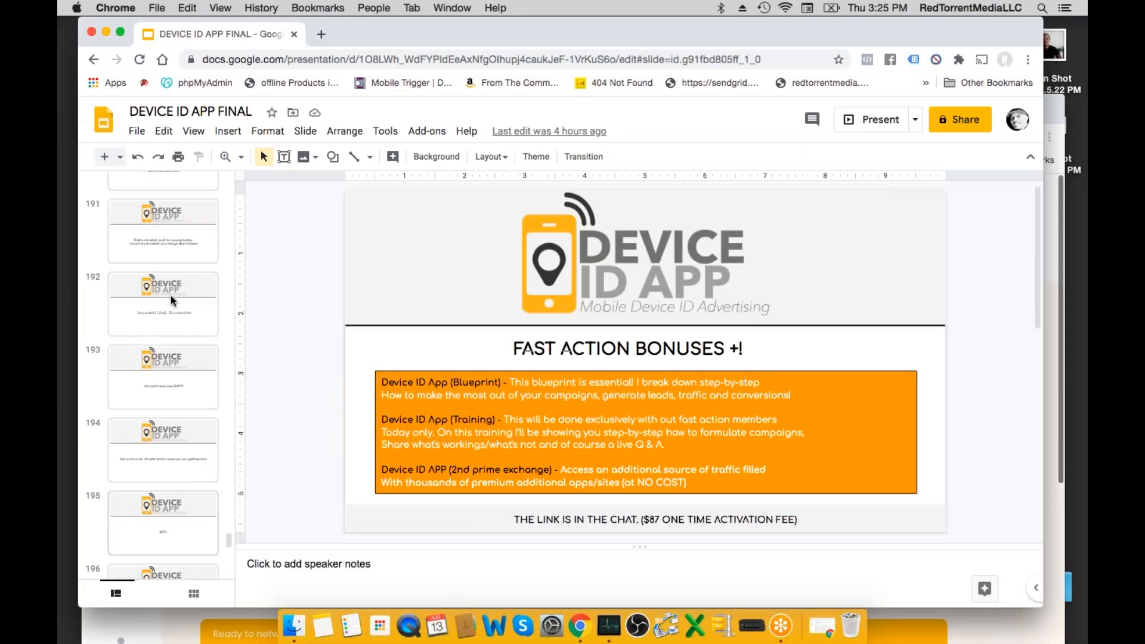
{"action": "scroll", "coordinate": [171, 295], "scroll_direction": "up", "scroll_amount": 15}
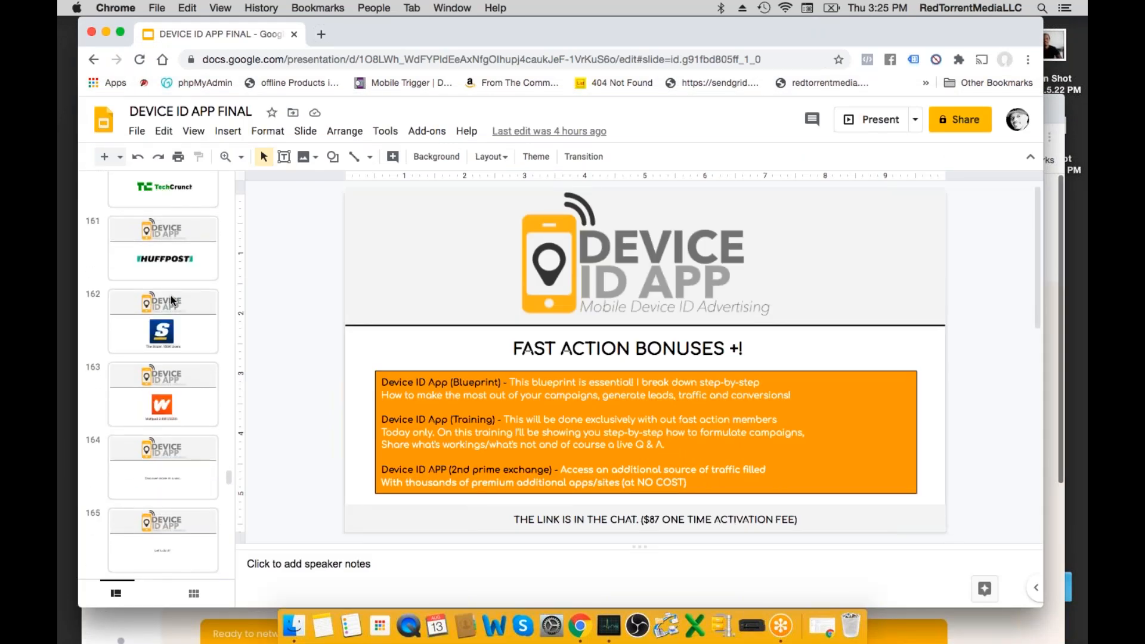
{"action": "scroll", "coordinate": [170, 296], "scroll_direction": "up", "scroll_amount": 2}
{"action": "scroll", "coordinate": [171, 295], "scroll_direction": "up", "scroll_amount": 5}
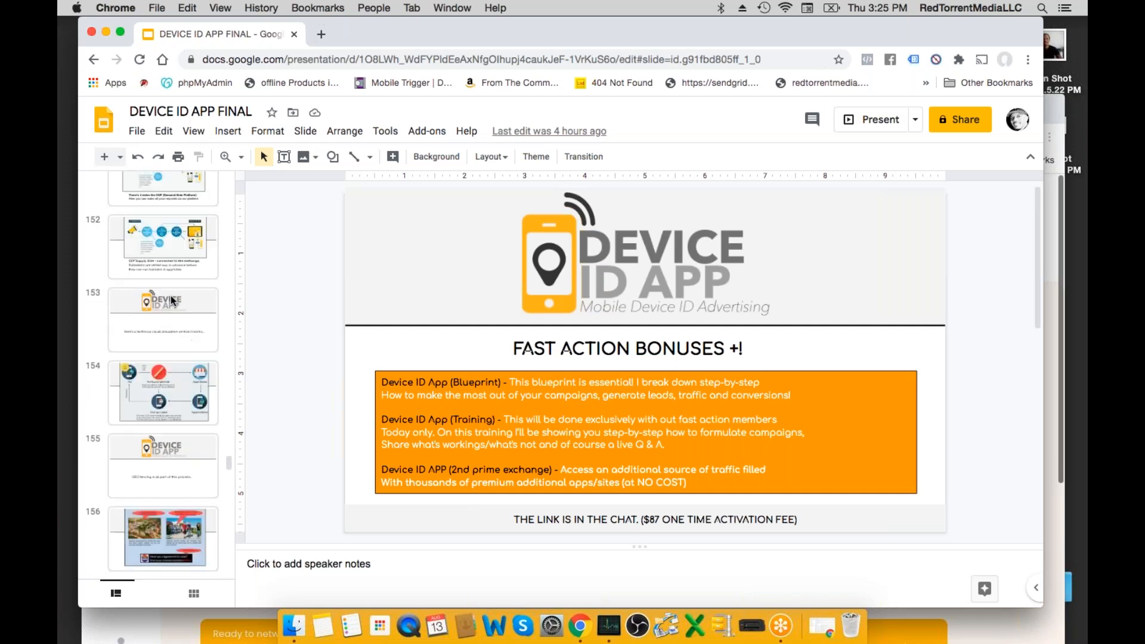
{"action": "scroll", "coordinate": [171, 295], "scroll_direction": "up", "scroll_amount": 3}
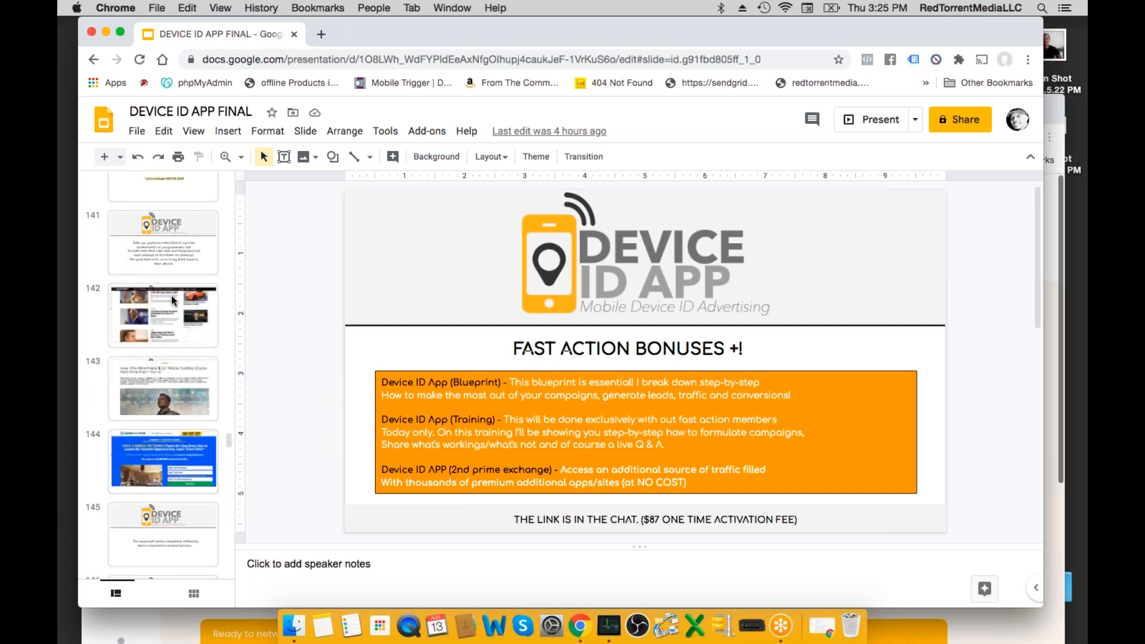
- Open slide 168 with the Acxiom core leadership team and start the slideshow from it
{"action": "scroll", "coordinate": [171, 299], "scroll_direction": "down", "scroll_amount": 7}
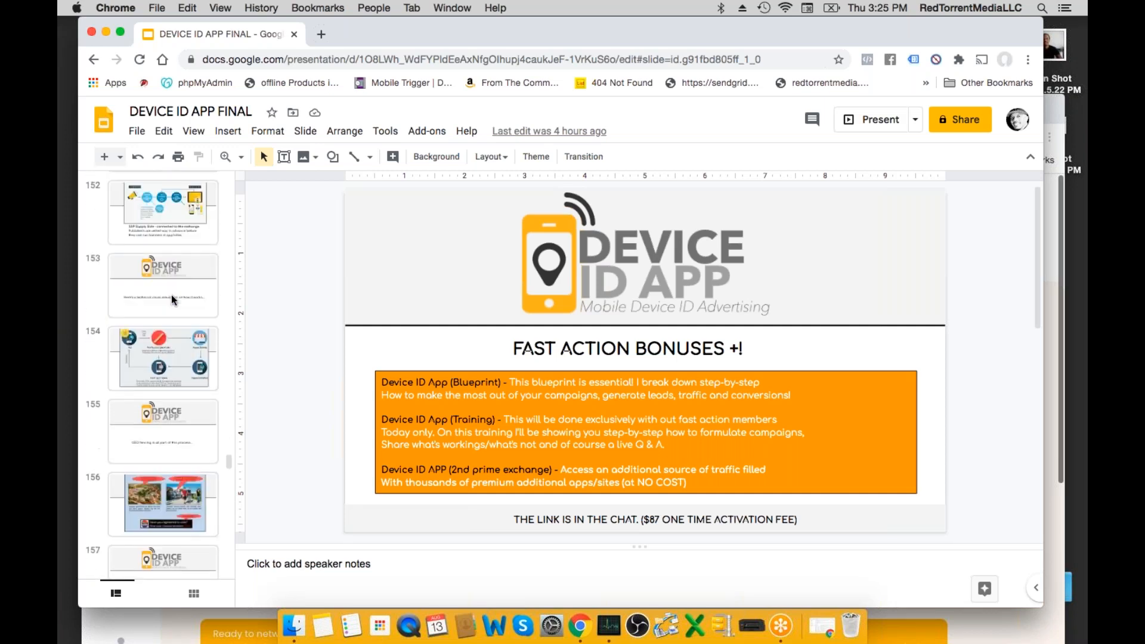
{"action": "scroll", "coordinate": [173, 304], "scroll_direction": "down", "scroll_amount": 4}
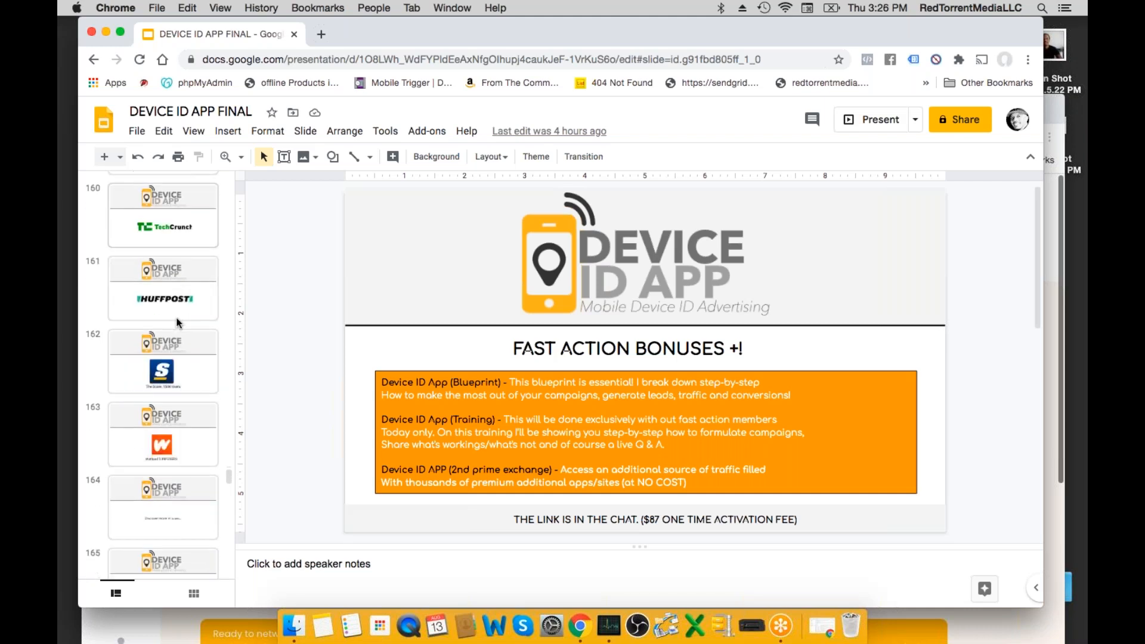
{"action": "scroll", "coordinate": [177, 322], "scroll_direction": "down", "scroll_amount": 2}
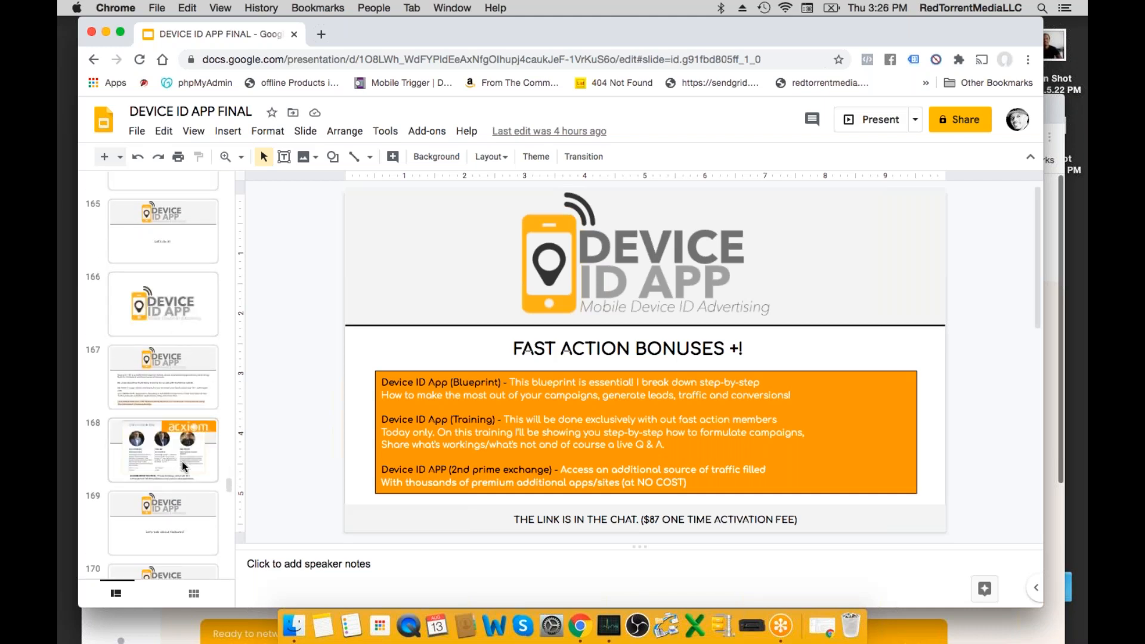
{"action": "left_click", "coordinate": [170, 444]}
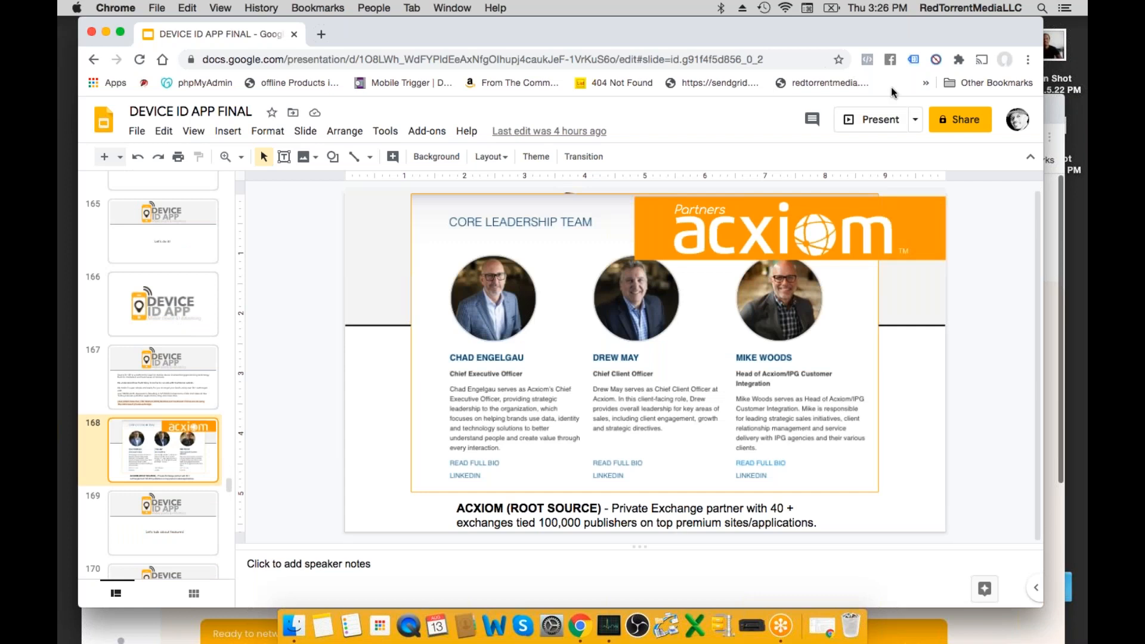
{"action": "left_click", "coordinate": [880, 120]}
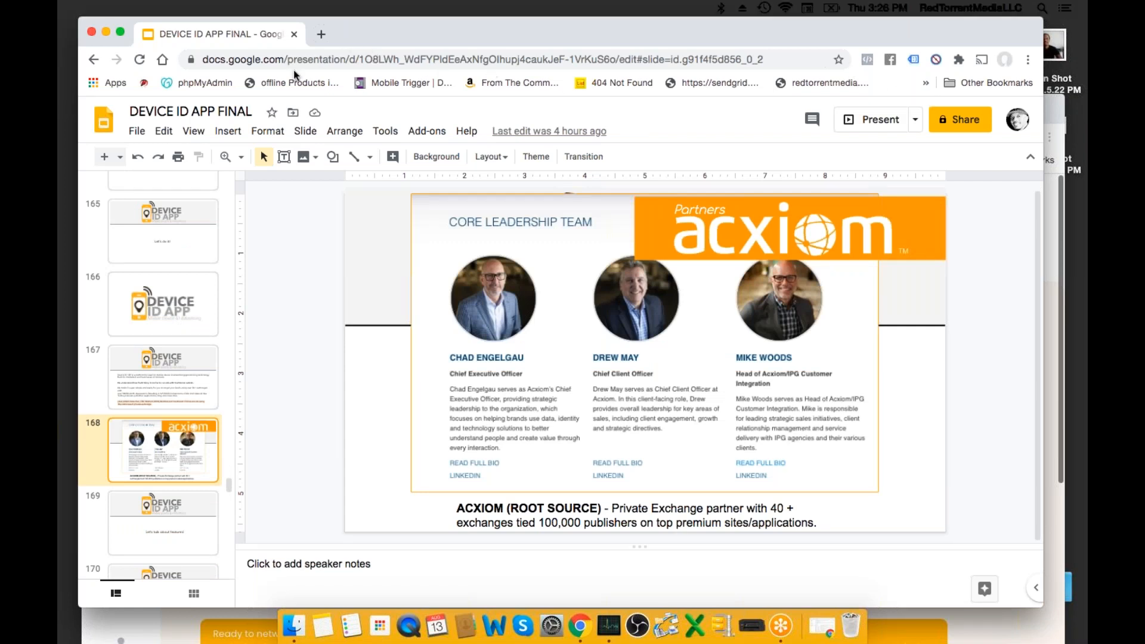